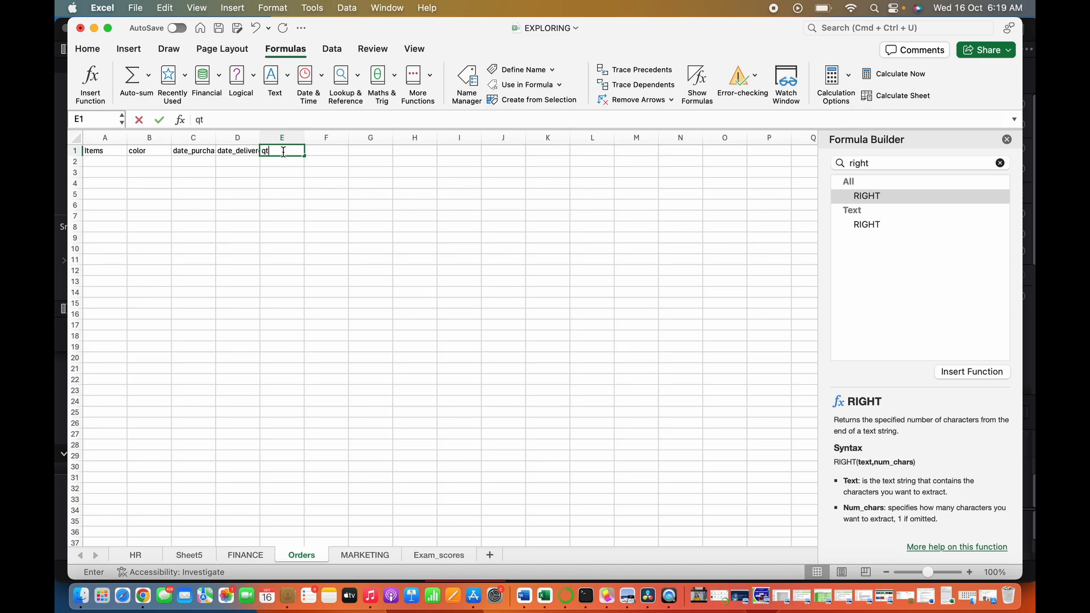
# Add the column headers unit_price in F1 and total in G1 of the Orders sheet
pyautogui.click(325, 152)
pyautogui.write('unit_price')
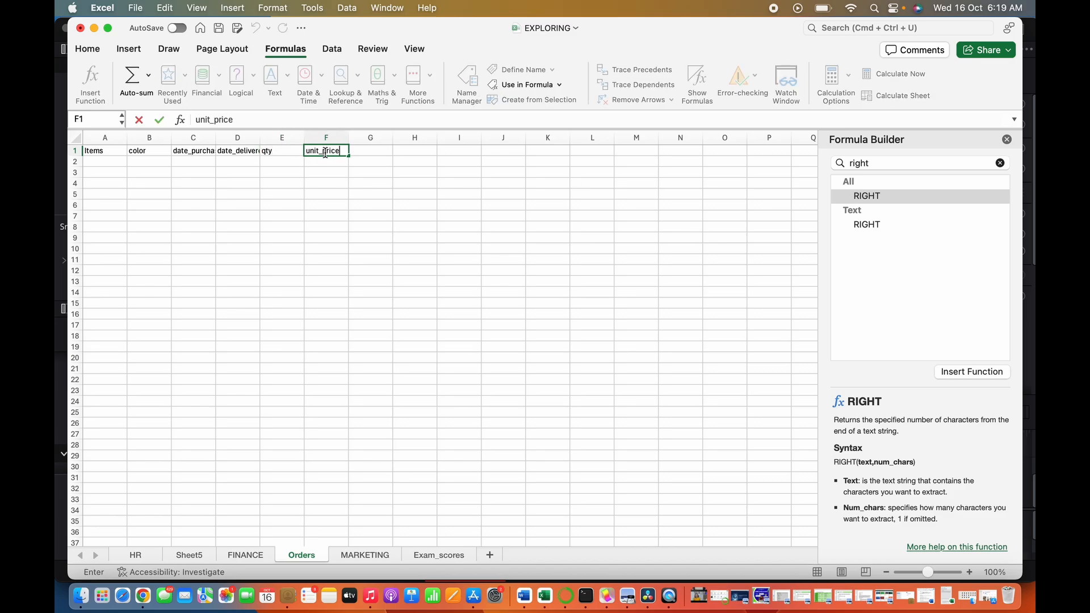
pyautogui.click(376, 151)
pyautogui.write('total')
# Enter wrist watch with color brown in row 2 and chanel bag with color black in row 3
pyautogui.click(108, 161)
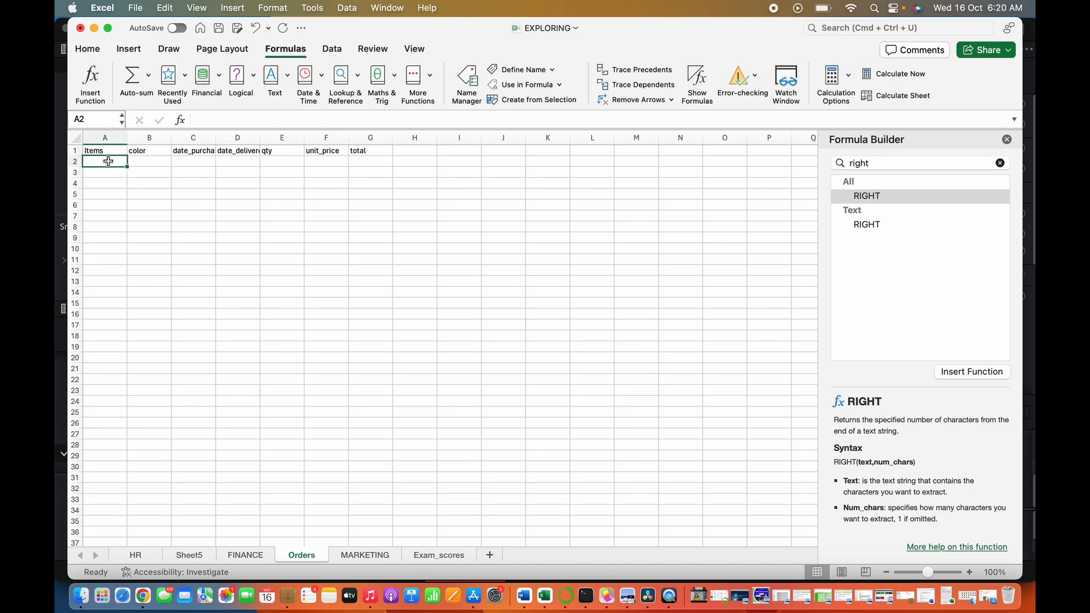
pyautogui.write('wrist watch')
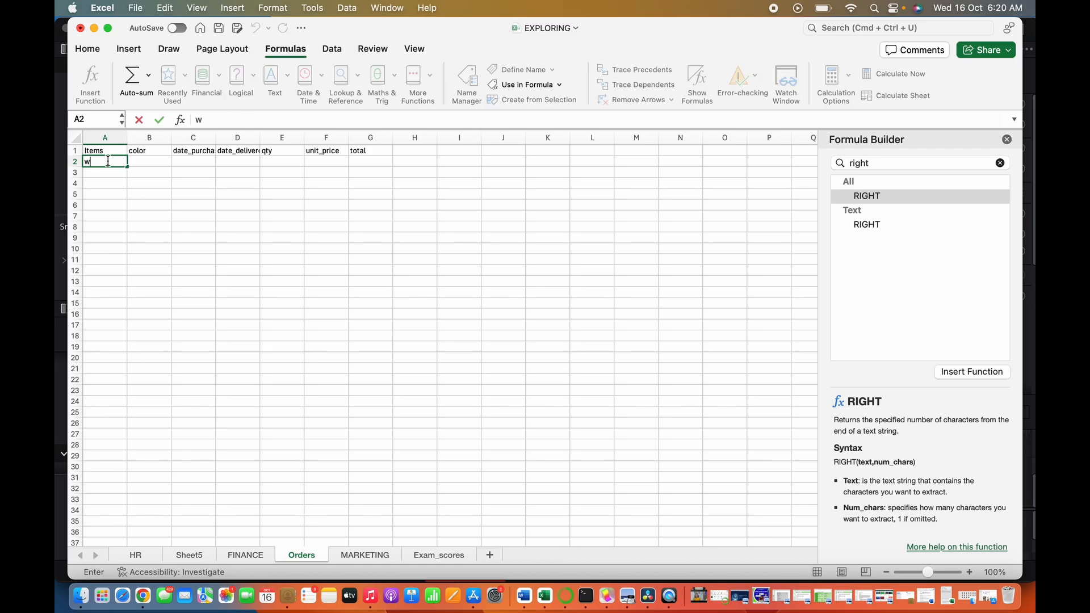
pyautogui.click(141, 163)
pyautogui.write('brown')
pyautogui.click(105, 173)
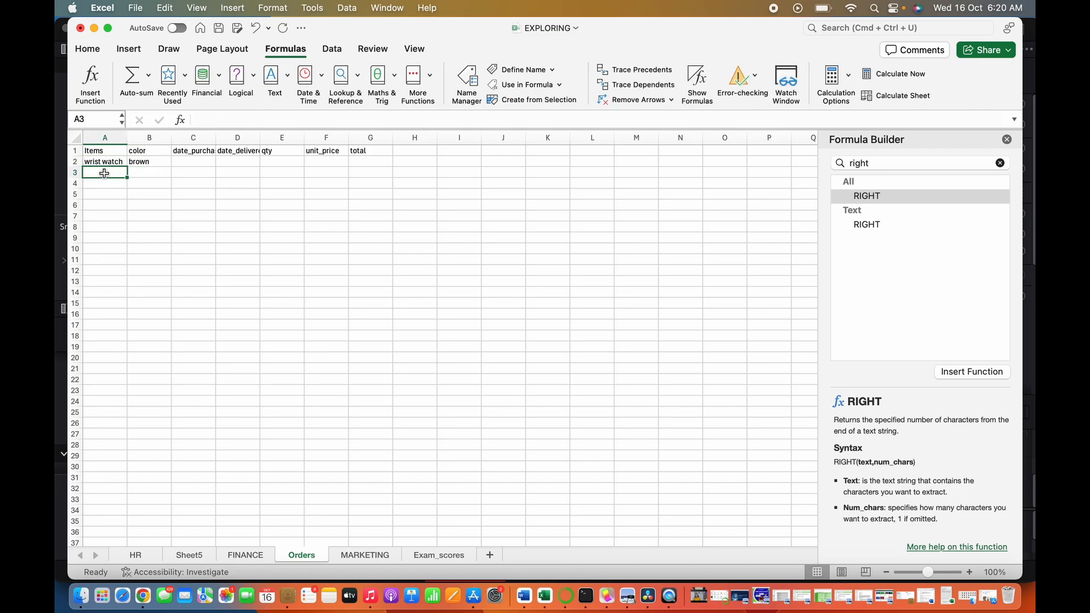
pyautogui.write('chanel bag')
pyautogui.click(142, 173)
pyautogui.write('black')
# Enter nike sneakers with color white in row 4
pyautogui.click(99, 183)
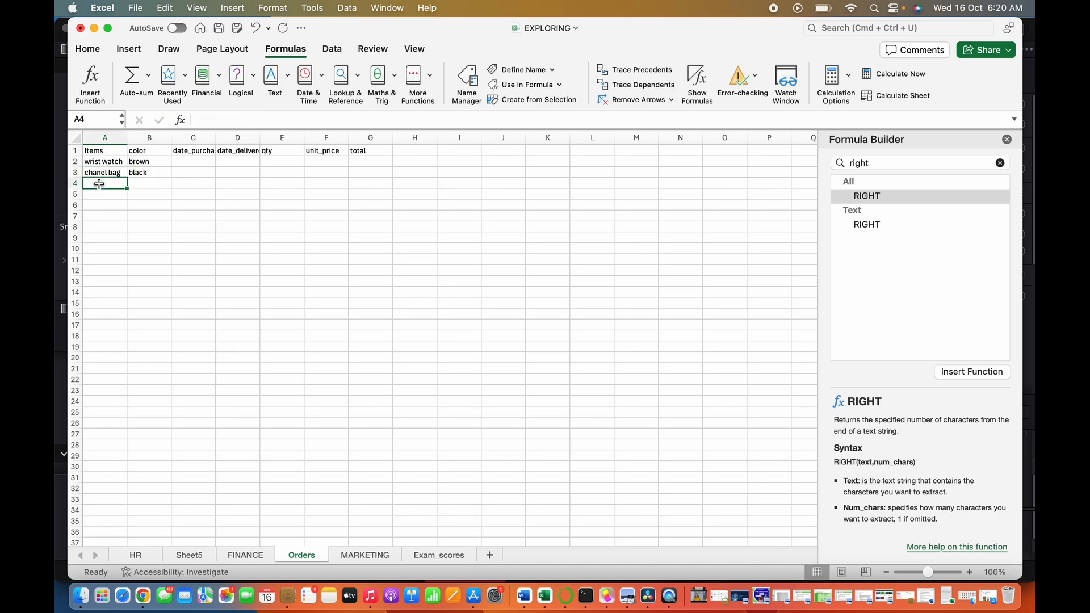
pyautogui.write('nike sneakers')
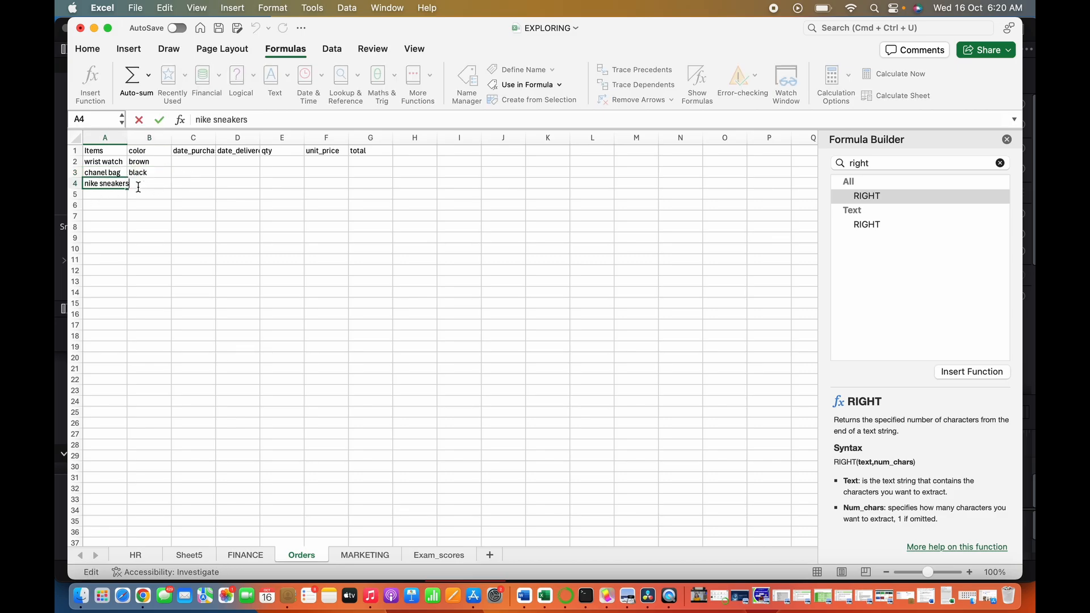
pyautogui.click(156, 236)
pyautogui.click(148, 183)
pyautogui.write('white')
# Enter table top fridge with color white in row 5 and basket ball with color brown in row 6
pyautogui.click(111, 198)
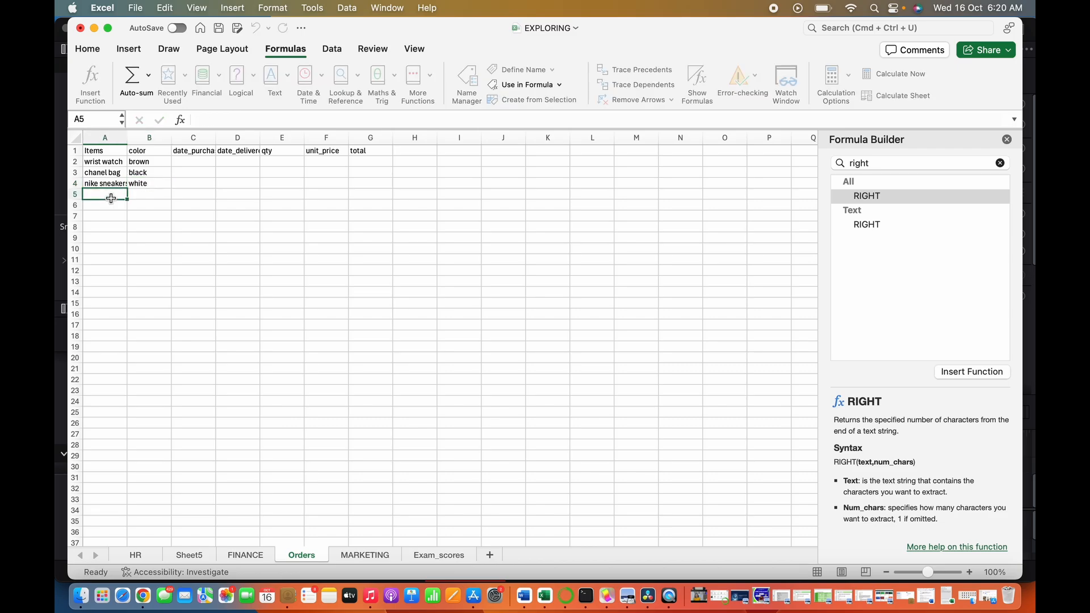
pyautogui.write('table top fridge')
pyautogui.click(148, 195)
pyautogui.write('white')
pyautogui.click(108, 206)
pyautogui.write('basket ball')
pyautogui.click(149, 205)
pyautogui.write('brown')
# Enter hisense ac in row 7 and washing machine in row 8, both with color white
pyautogui.click(100, 219)
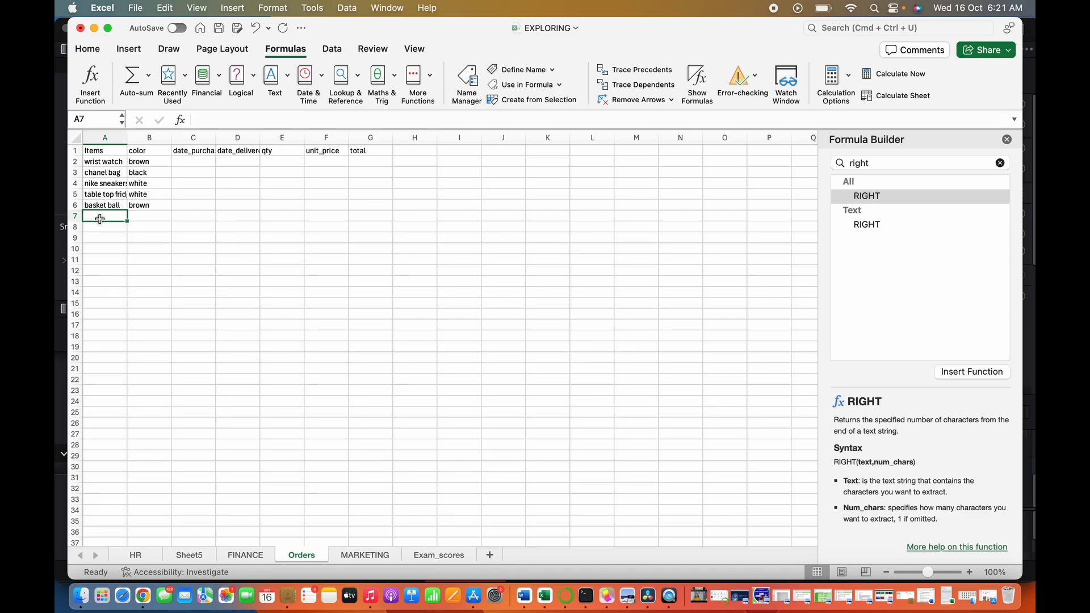
pyautogui.write('hise')
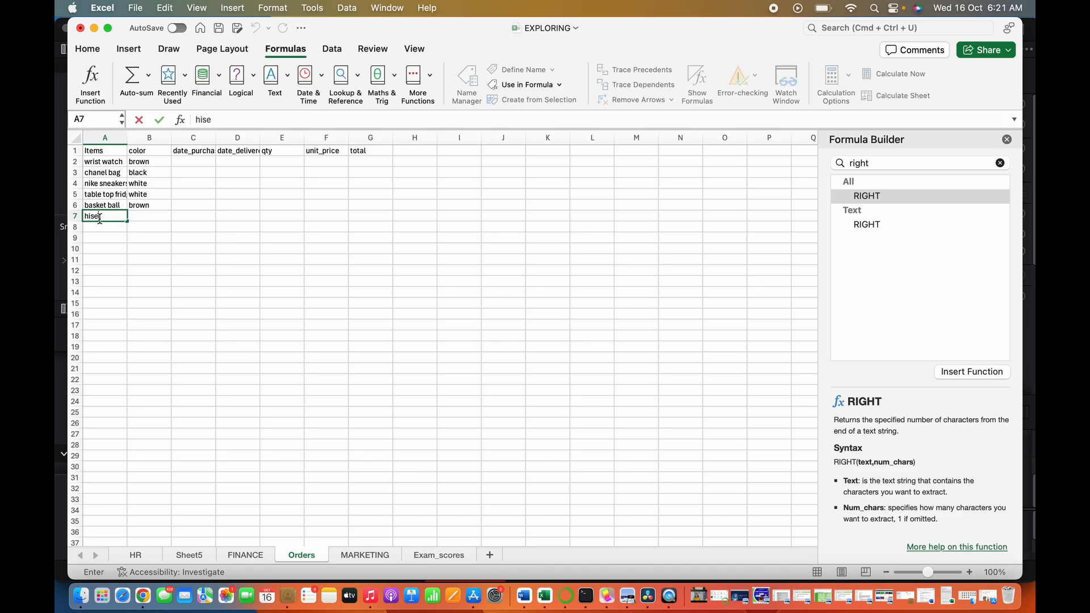
pyautogui.write('nse ac')
pyautogui.click(100, 230)
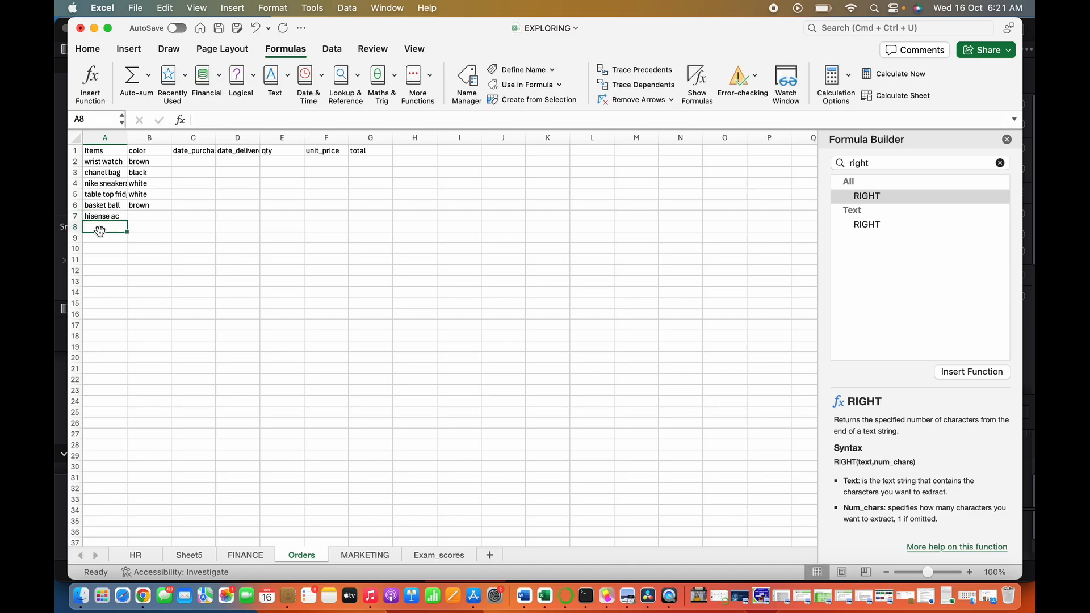
pyautogui.write('washing machine')
pyautogui.click(156, 228)
pyautogui.write('white')
pyautogui.click(149, 217)
pyautogui.write('white')
# Enter mini fan with color black in row 9
pyautogui.click(100, 239)
pyautogui.write('mini fan')
pyautogui.click(140, 239)
pyautogui.write('bk')
pyautogui.press('BackSpace')
pyautogui.click(147, 253)
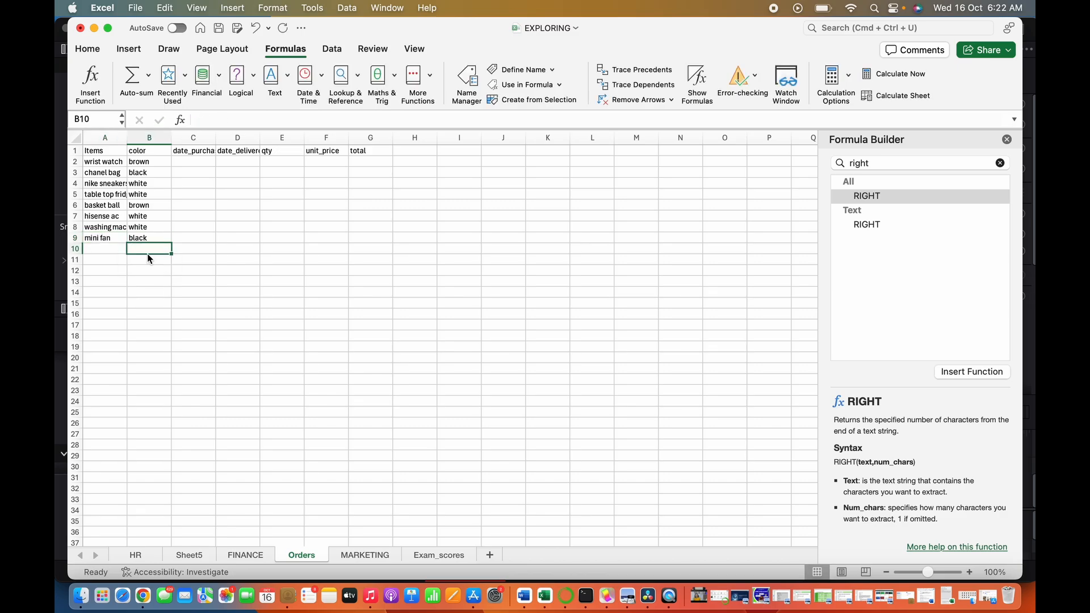
# Enter macbook laptop in row 10 and iphone 13 pro in row 11, both with color grey
pyautogui.click(97, 251)
pyautogui.write('macbook laptop')
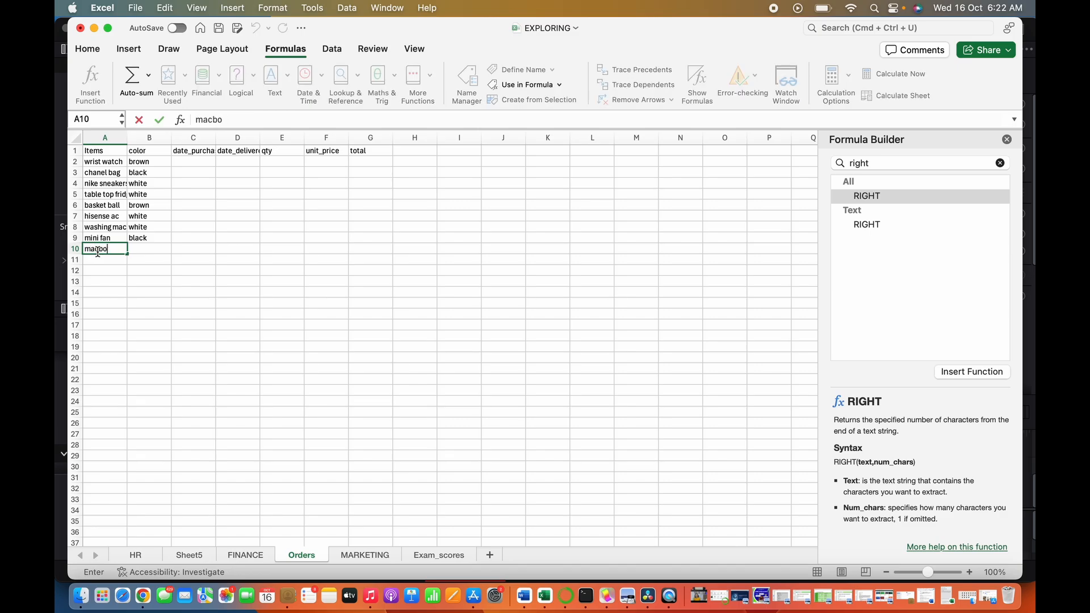
pyautogui.click(152, 253)
pyautogui.write('grey')
pyautogui.click(103, 260)
pyautogui.write('iphone 13 pro')
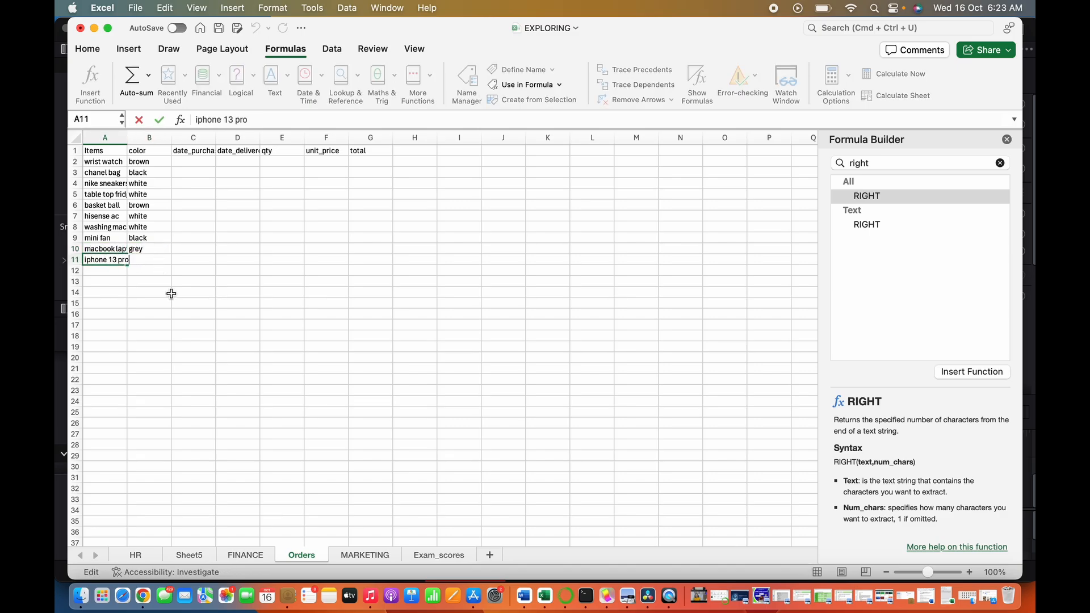
pyautogui.click(166, 291)
pyautogui.click(149, 260)
pyautogui.write('grey')
pyautogui.click(190, 292)
# Enter the purchase dates 01-10-2024, 19-07-2024 and 15-08-2024 in C2:C4
pyautogui.click(197, 161)
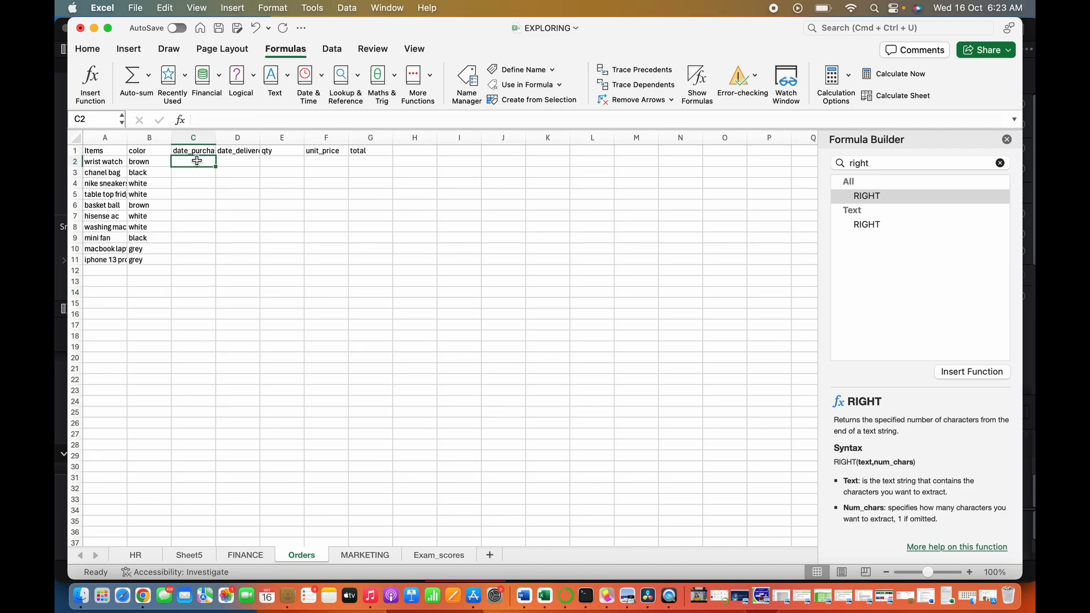
pyautogui.write('01-10-2024')
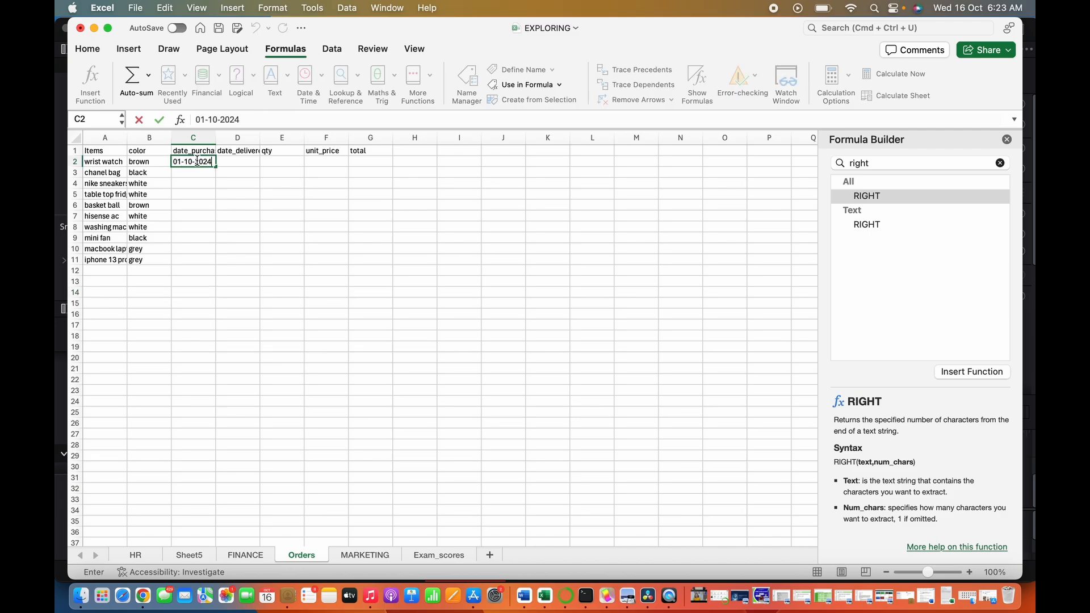
pyautogui.click(194, 175)
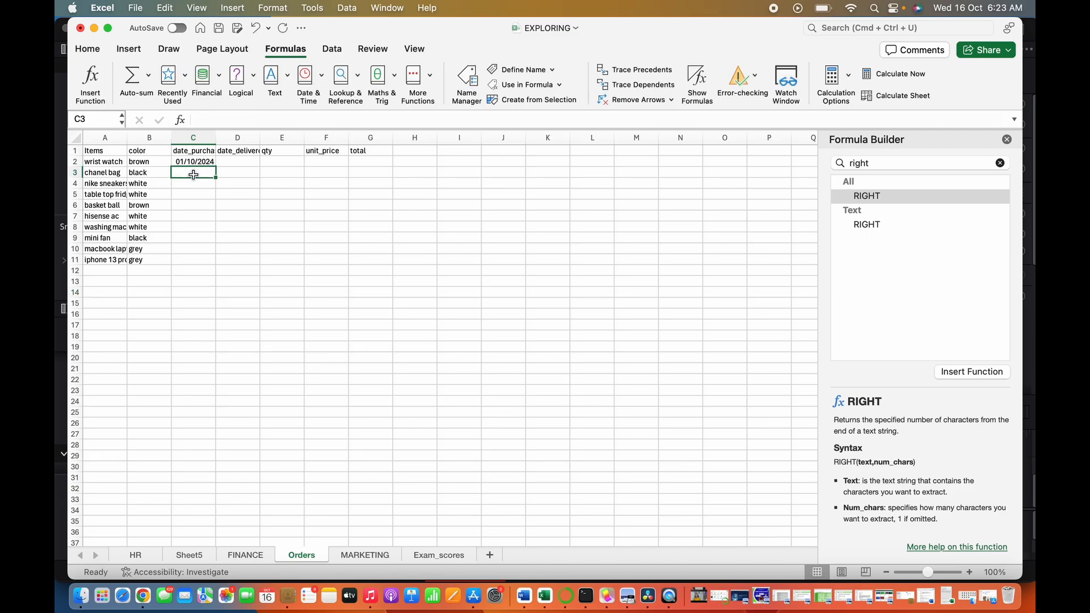
pyautogui.write('19-07-2024')
pyautogui.click(189, 185)
pyautogui.write('15-')
pyautogui.write('08-2024')
# Enter the purchase dates 12-04-2023 in C5 and 17-06-2024 in C6
pyautogui.click(185, 197)
pyautogui.write('12-04-2023')
pyautogui.press('Return')
pyautogui.write('17-06-2024')
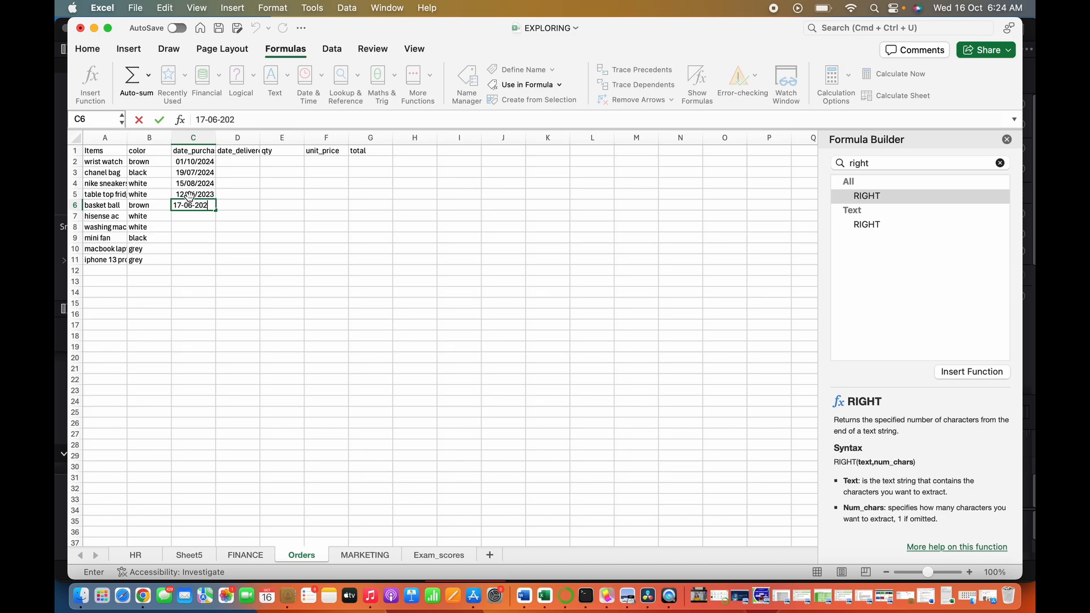
# Enter the purchase dates 19-05-2024 in C7 and 22-01-2024 in C8
pyautogui.click(188, 219)
pyautogui.write('19')
pyautogui.write('-05-2024')
pyautogui.press('Return')
pyautogui.write('22-')
pyautogui.write('01-2024')
# Enter the purchase dates 03-10-2024, 15-03-2024 and 07-02-2023 in C9:C11
pyautogui.click(181, 240)
pyautogui.write('03-10-2024')
pyautogui.click(187, 245)
pyautogui.write('15')
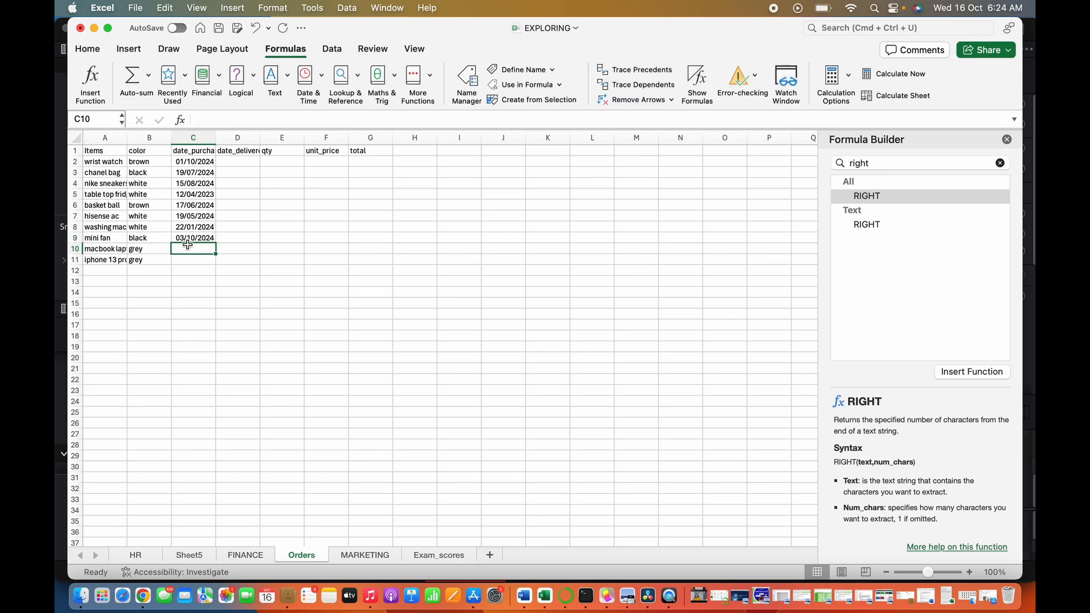
pyautogui.write('-03-2024')
pyautogui.click(189, 260)
pyautogui.write('07-02-2023')
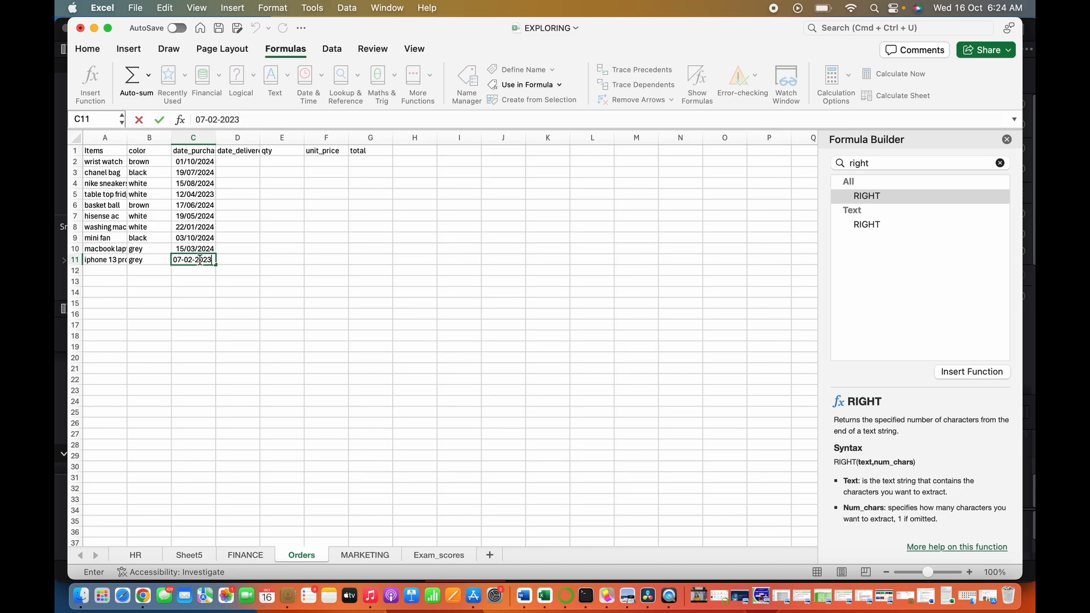
# Enter the delivery dates 03-10-2024, 22-07-2024, 18-08-2024, 19-04-2024 and 18-06-2024 in D2:D6
pyautogui.click(228, 163)
pyautogui.write('03-10-2024')
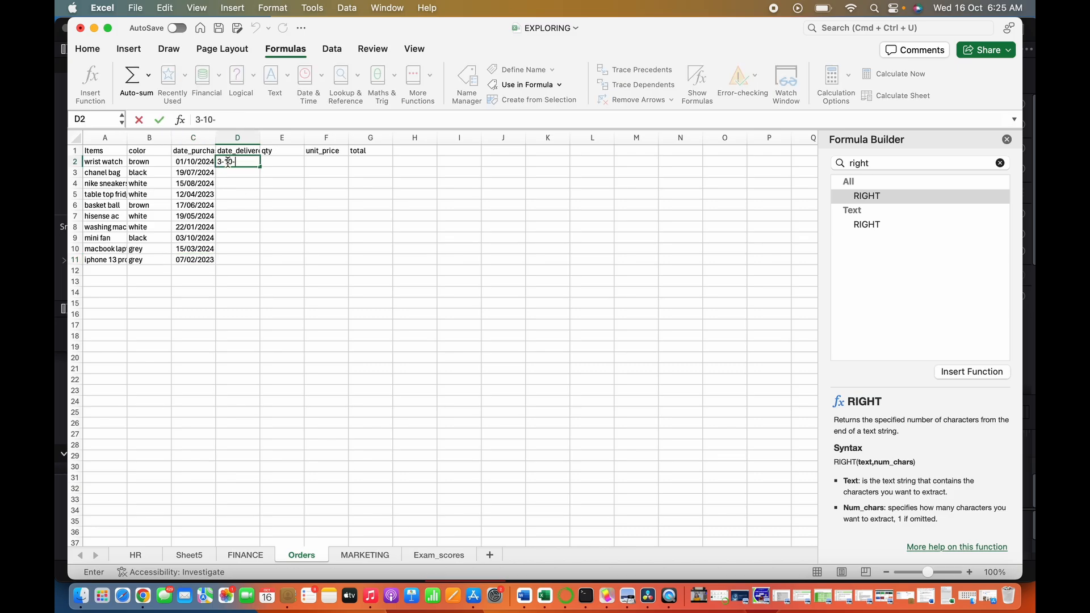
pyautogui.click(230, 174)
pyautogui.write('22-07/2024')
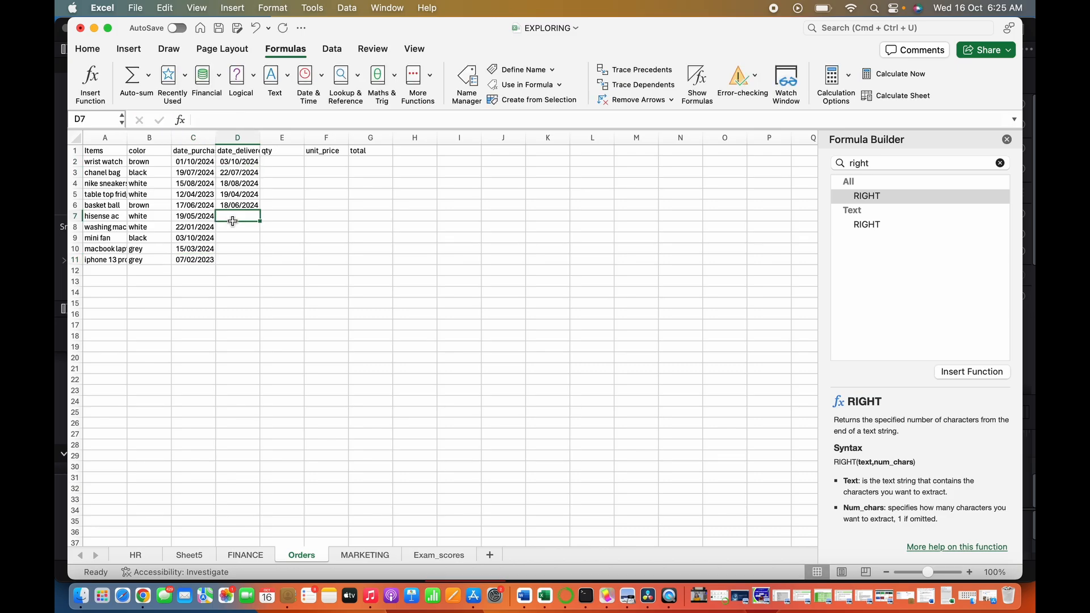
pyautogui.write('21-052024')
pyautogui.click(233, 228)
pyautogui.click(240, 218)
pyautogui.press('super+z')
# Enter the delivery dates 22-05-2024, 24-01-2024, 05-10-2024, 19-03-2024 and 09-02-2024 in D7:D11
pyautogui.write('22-05-2024')
pyautogui.press('Return')
pyautogui.write('24-01-2024')
pyautogui.press('Return')
pyautogui.write('05-10-2024')
pyautogui.press('Return')
pyautogui.write('19-03-2024')
pyautogui.press('Return')
pyautogui.write('09-02-2024')
pyautogui.click(238, 292)
# Fill the qty column E2:E11 with 4, 2, 3, 1, 4, 5, 3, 2, 1 and 3
pyautogui.click(279, 161)
pyautogui.write('4')
pyautogui.press('Return')
pyautogui.write('2')
pyautogui.press('Return')
pyautogui.write('3')
pyautogui.press('Return')
pyautogui.write('1')
pyautogui.press('Return')
pyautogui.write('4')
pyautogui.press('Return')
pyautogui.write('5')
pyautogui.press('Return')
pyautogui.write('3')
pyautogui.press('Return')
pyautogui.write('2')
pyautogui.press('Return')
pyautogui.write('1')
pyautogui.press('Return')
pyautogui.write('3')
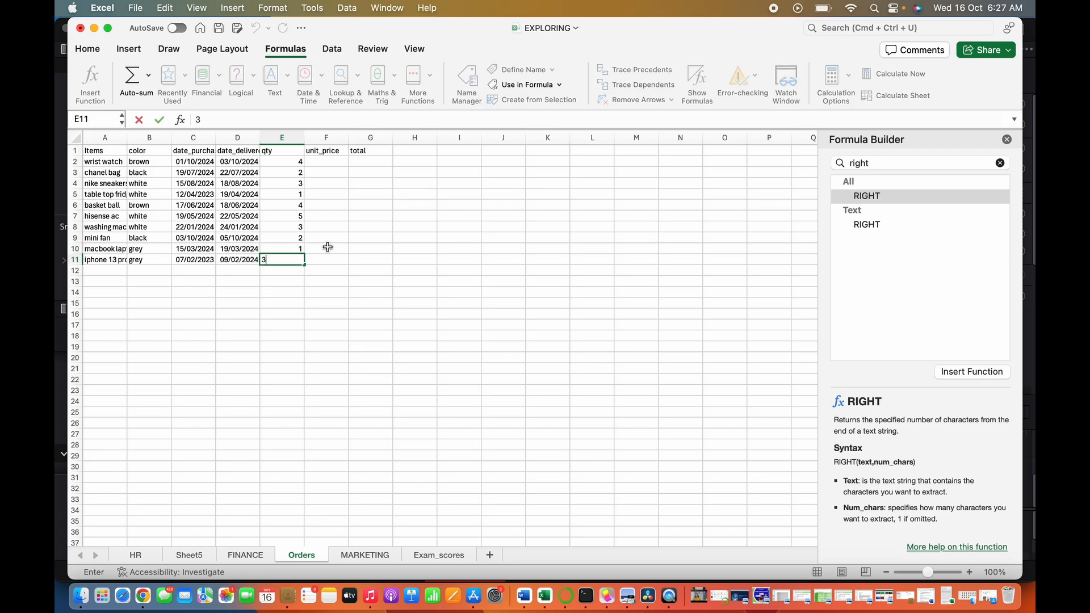
# Fill the unit_price column F2:F11 with 20, 400, 400, 100, 20, 250, 300, 120, 900 and 800
pyautogui.click(326, 163)
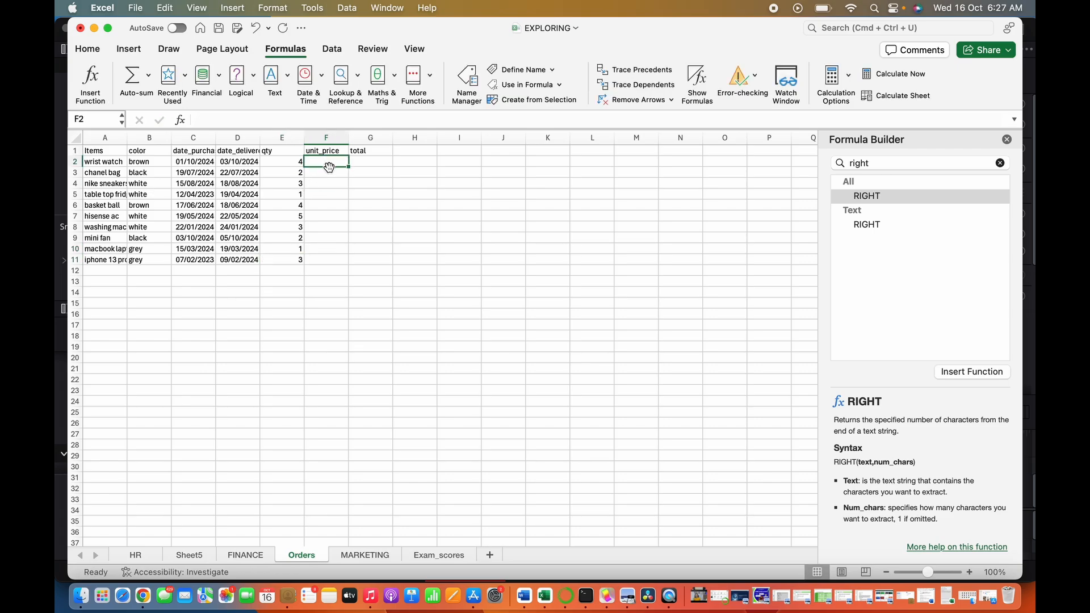
pyautogui.write('20')
pyautogui.press('Return')
pyautogui.write('400')
pyautogui.press('Return')
pyautogui.write('400')
pyautogui.press('Return')
pyautogui.write('100')
pyautogui.press('Return')
pyautogui.write('20')
pyautogui.press('Return')
pyautogui.write('250')
pyautogui.press('Return')
pyautogui.write('300')
pyautogui.press('Return')
pyautogui.write('120')
pyautogui.press('Return')
pyautogui.write('900')
pyautogui.press('Return')
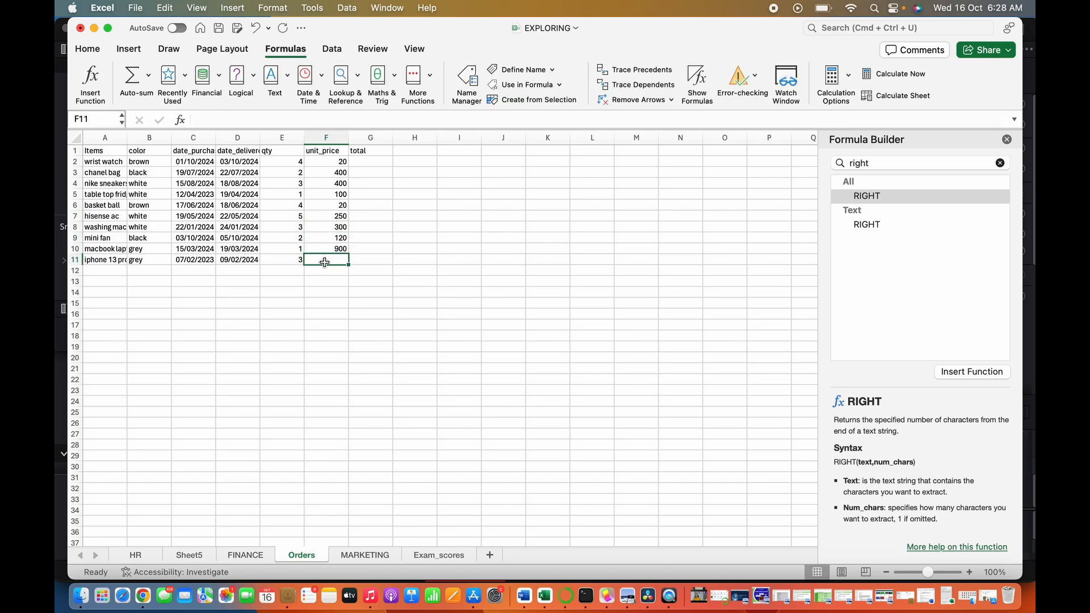
pyautogui.write('800')
# Calculate the total in G2 as =E2*F2 and fill the formula down to G11
pyautogui.click(375, 163)
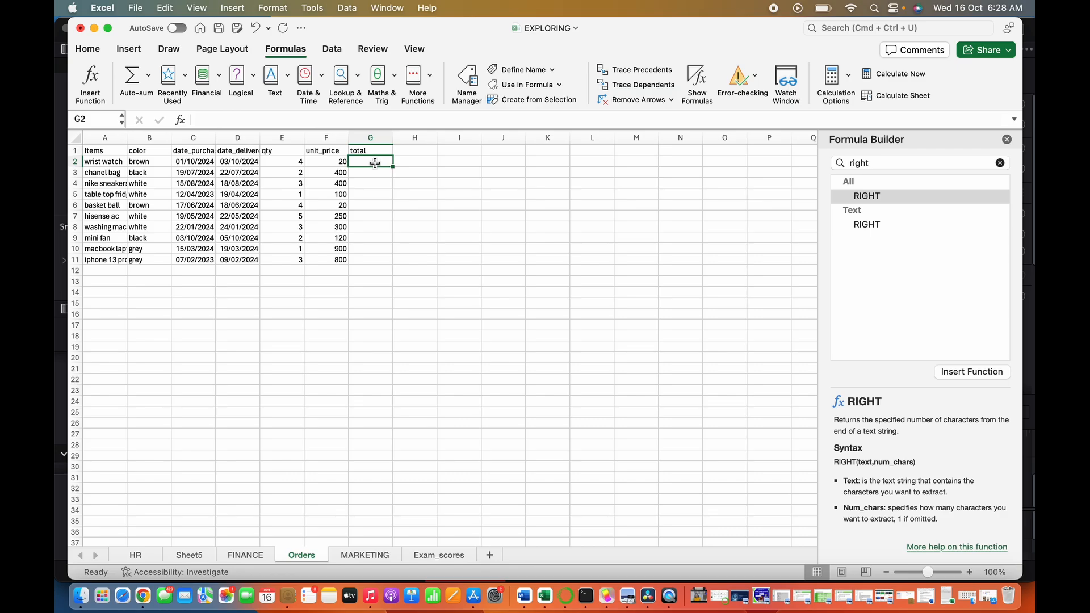
pyautogui.write('=')
pyautogui.click(287, 162)
pyautogui.write('*')
pyautogui.click(325, 163)
pyautogui.press('Return')
pyautogui.click(371, 162)
pyautogui.moveTo(392, 167); pyautogui.dragTo(398, 266)
pyautogui.click(427, 245)
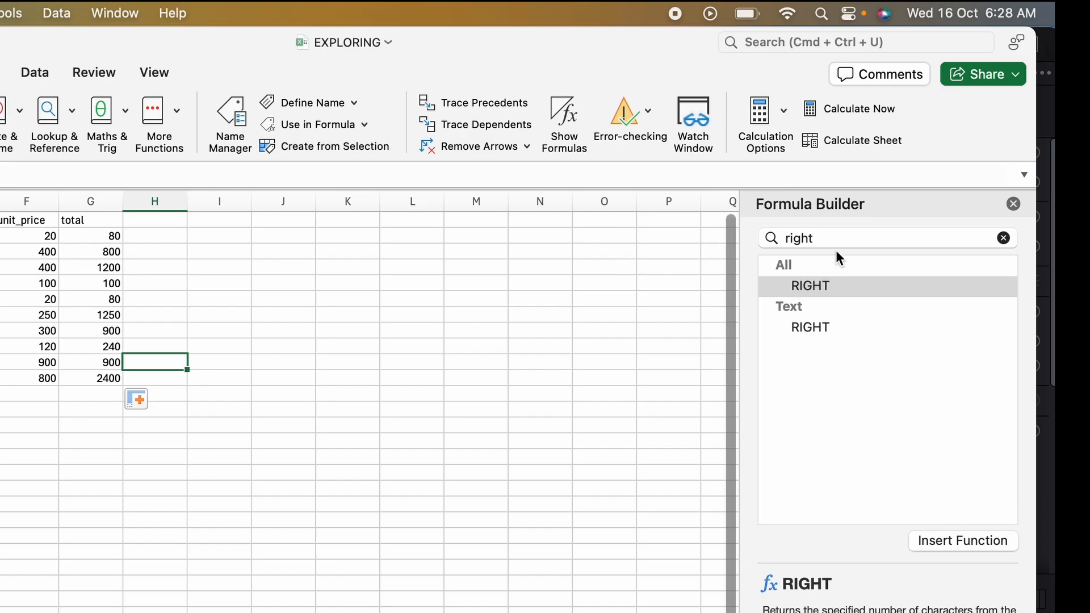
# Search the Formula Builder for weekday and view the WEEKDAY function's description and syntax
pyautogui.click(1003, 243)
pyautogui.press('BackSpace')
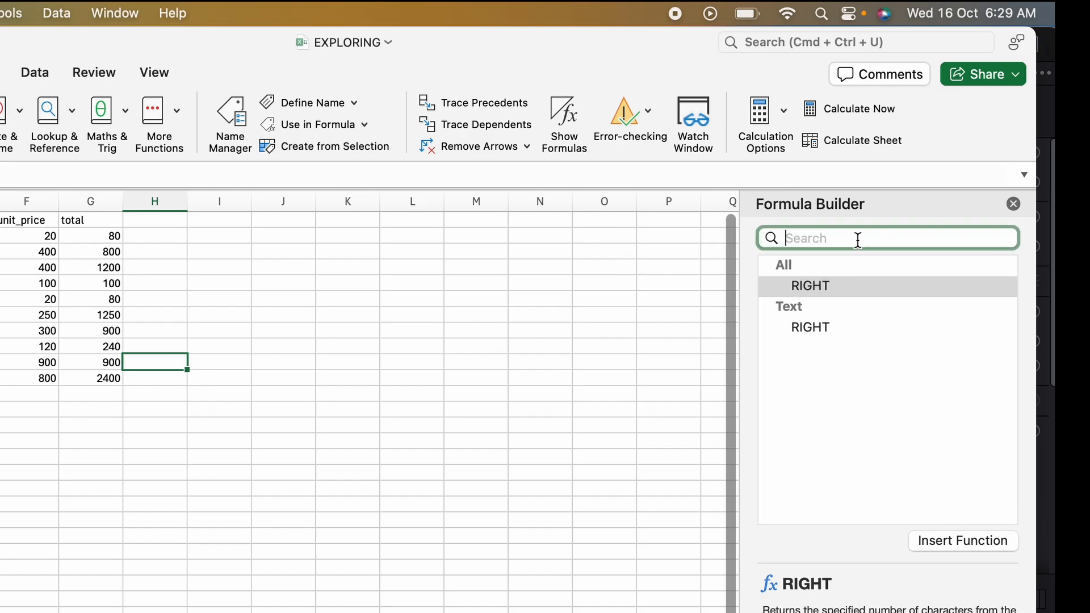
pyautogui.write('wee')
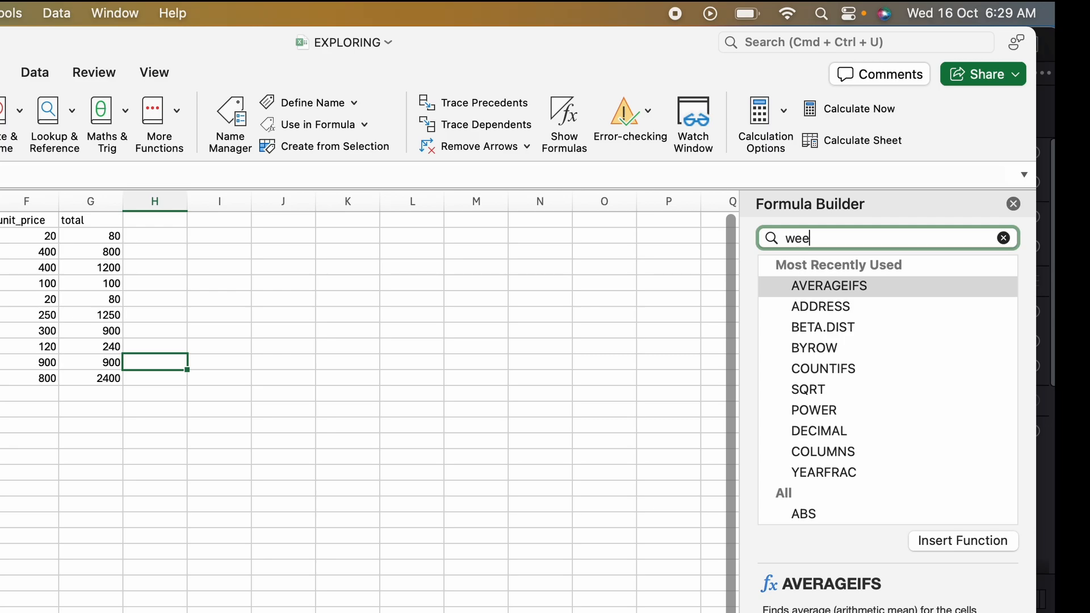
pyautogui.write('kday')
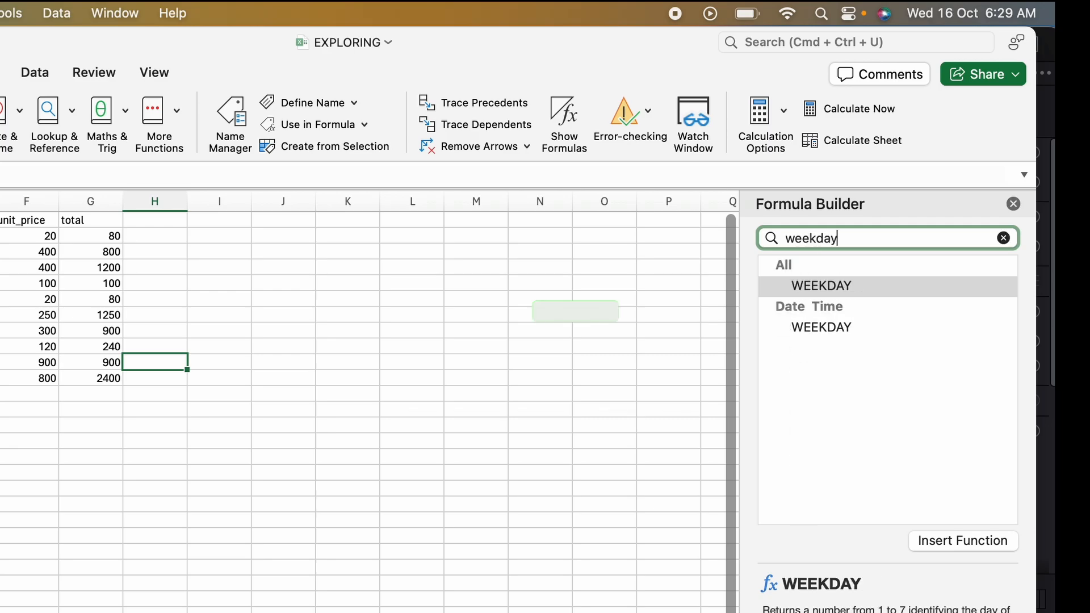
pyautogui.click(895, 287)
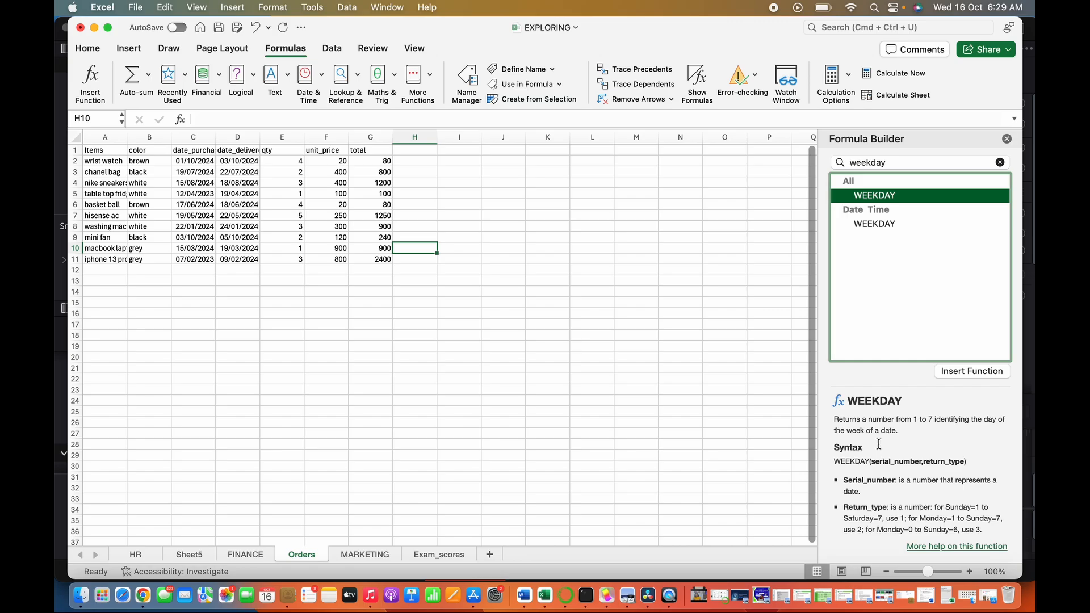
# Add the column header weekdays in H1
pyautogui.click(412, 151)
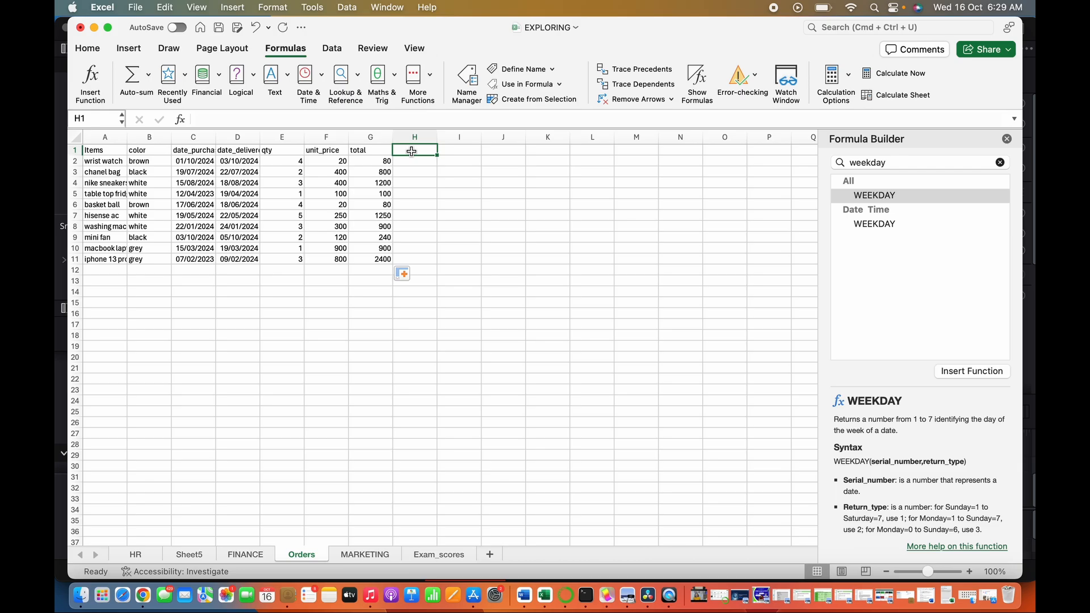
pyautogui.write('weekdays')
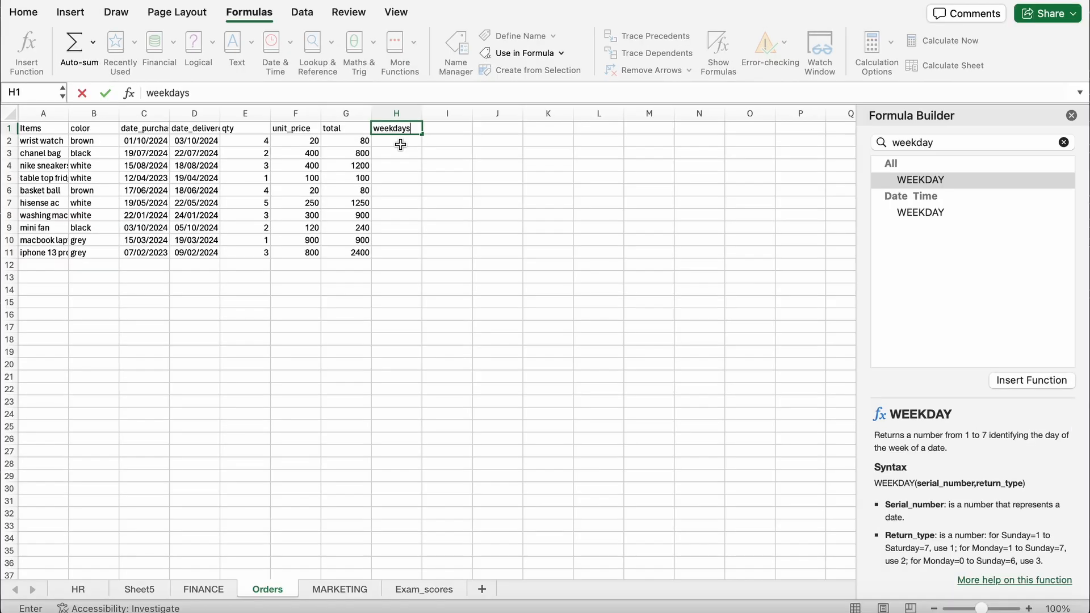
pyautogui.press('Return')
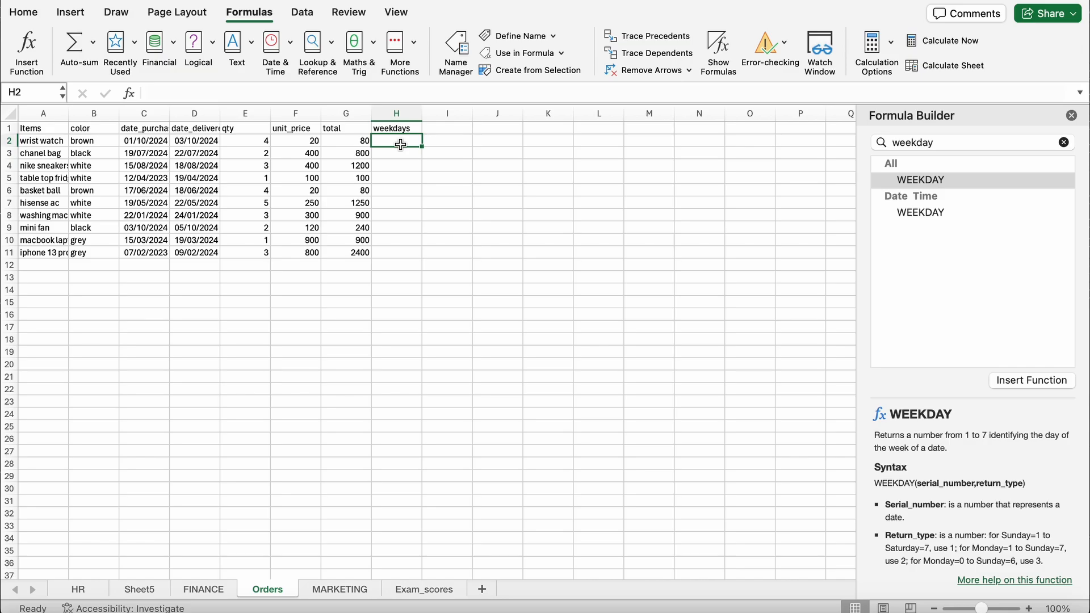
pyautogui.click(148, 141)
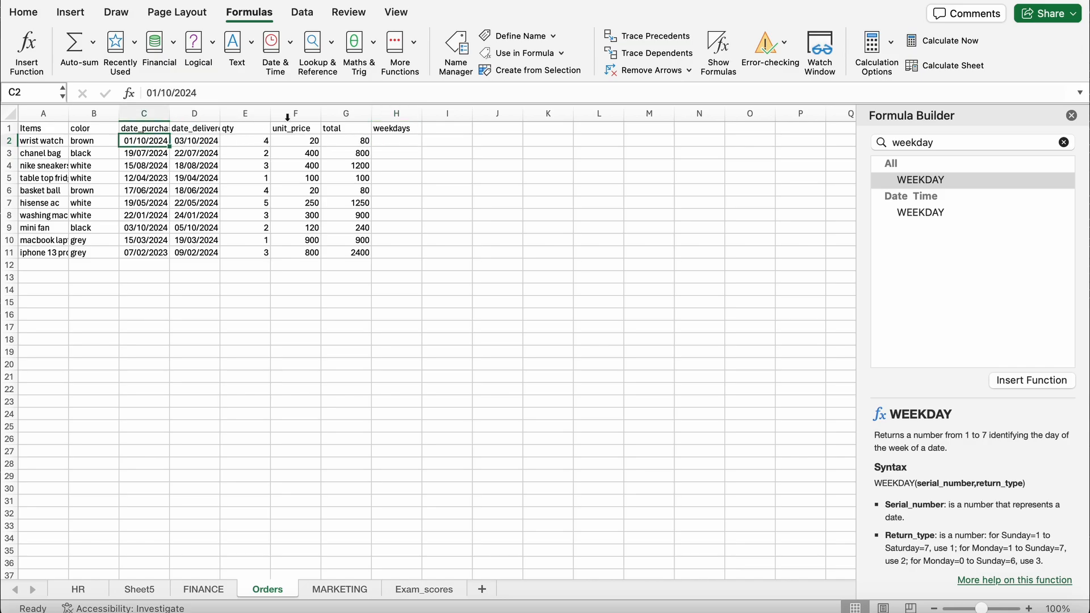
pyautogui.click(411, 130)
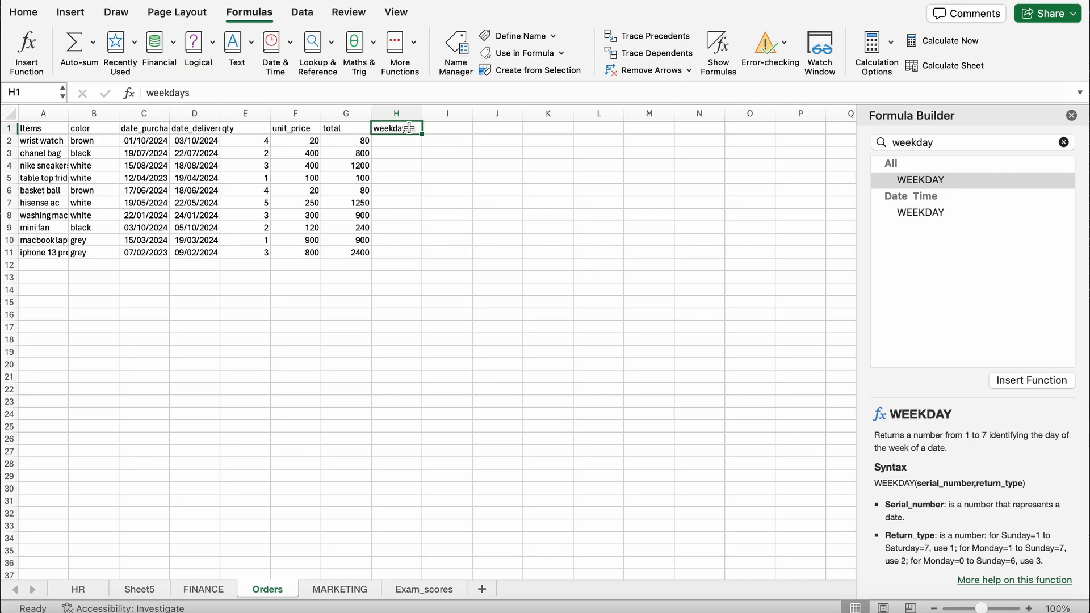
# Extend the header in H1 to weekdays/dp
pyautogui.doubleClick(412, 129)
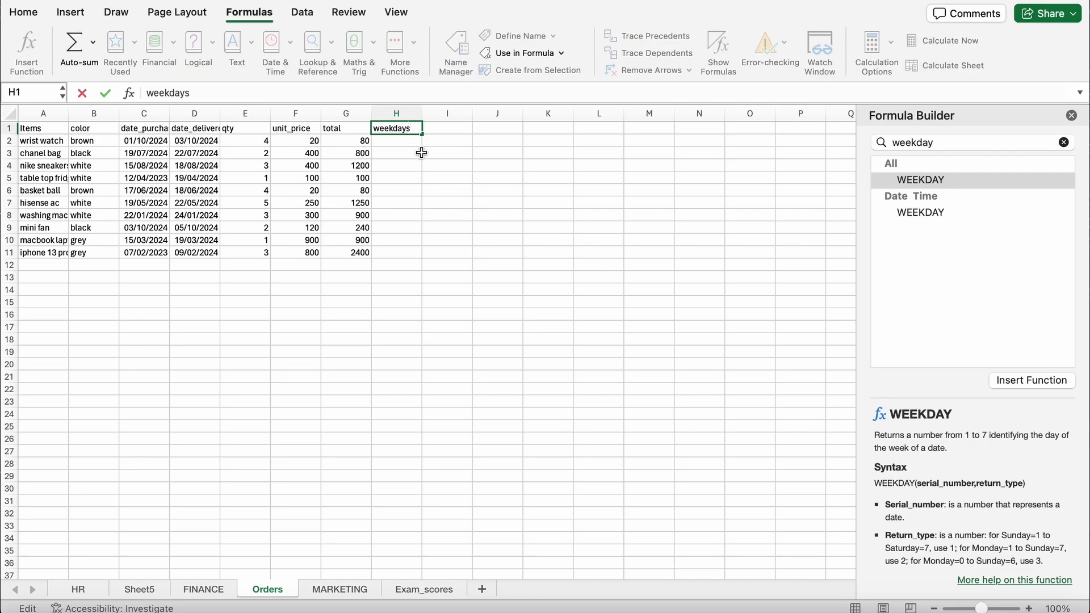
pyautogui.write('/dp')
pyautogui.click(414, 167)
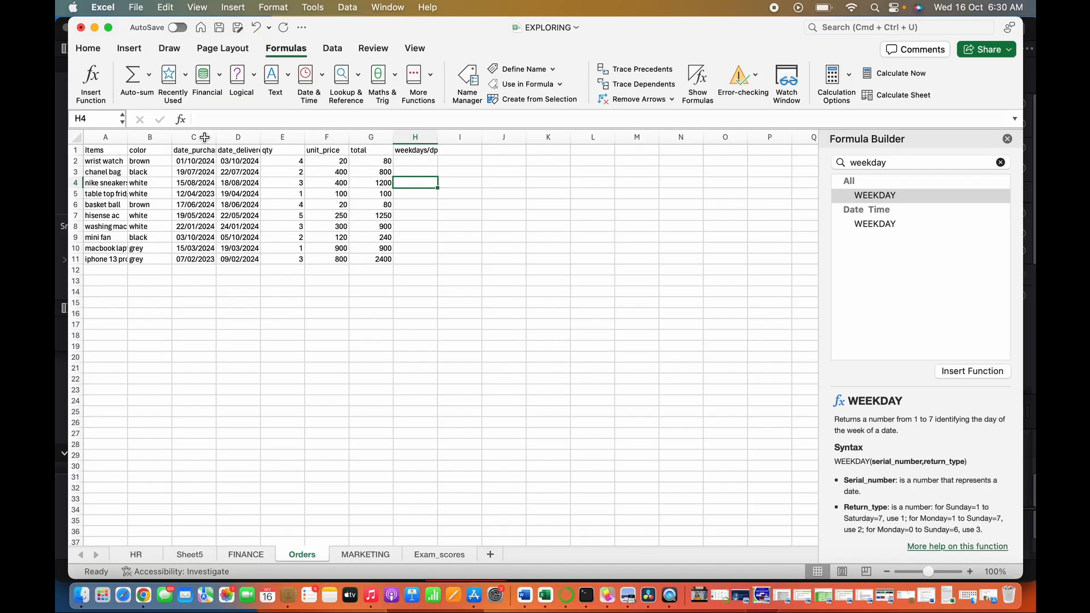
# Autofit the widths of the date_purchased, date_delivered and Items columns to their contents
pyautogui.click(157, 114)
pyautogui.doubleClick(217, 138)
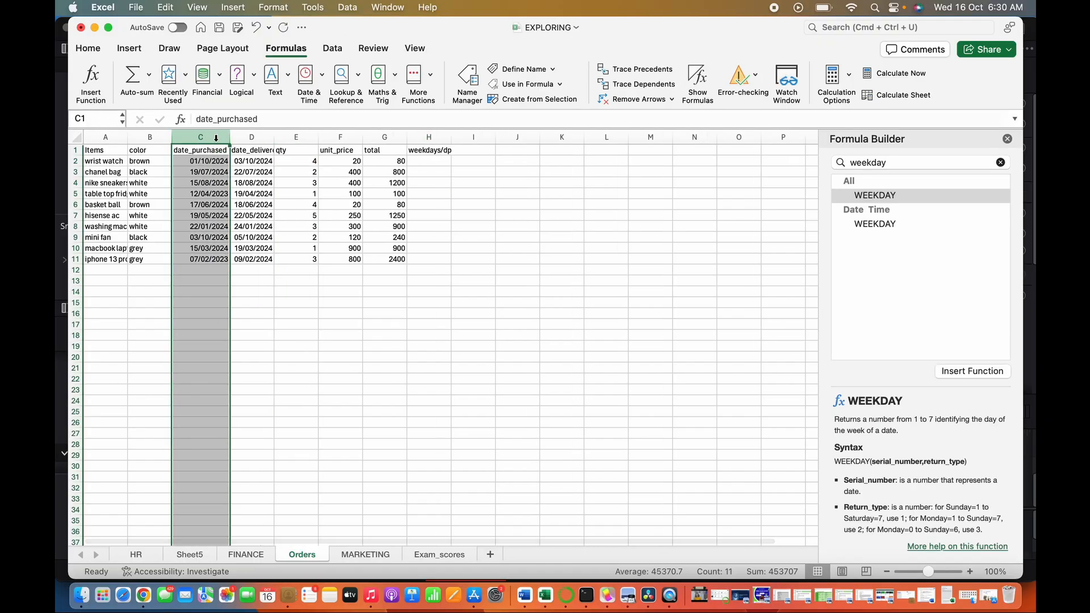
pyautogui.click(244, 136)
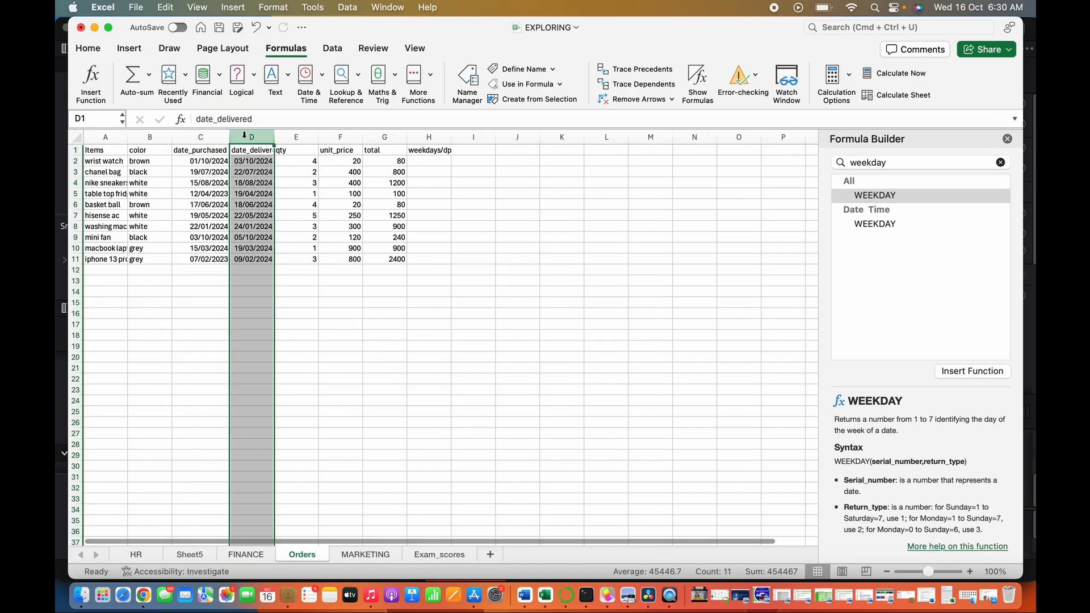
pyautogui.doubleClick(275, 136)
pyautogui.click(115, 138)
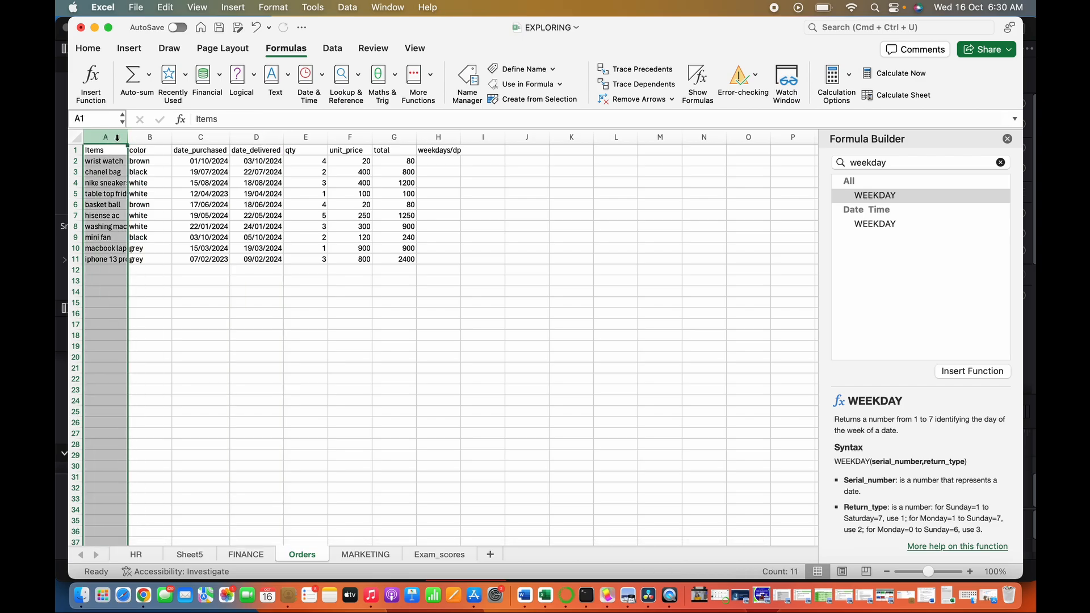
pyautogui.doubleClick(128, 138)
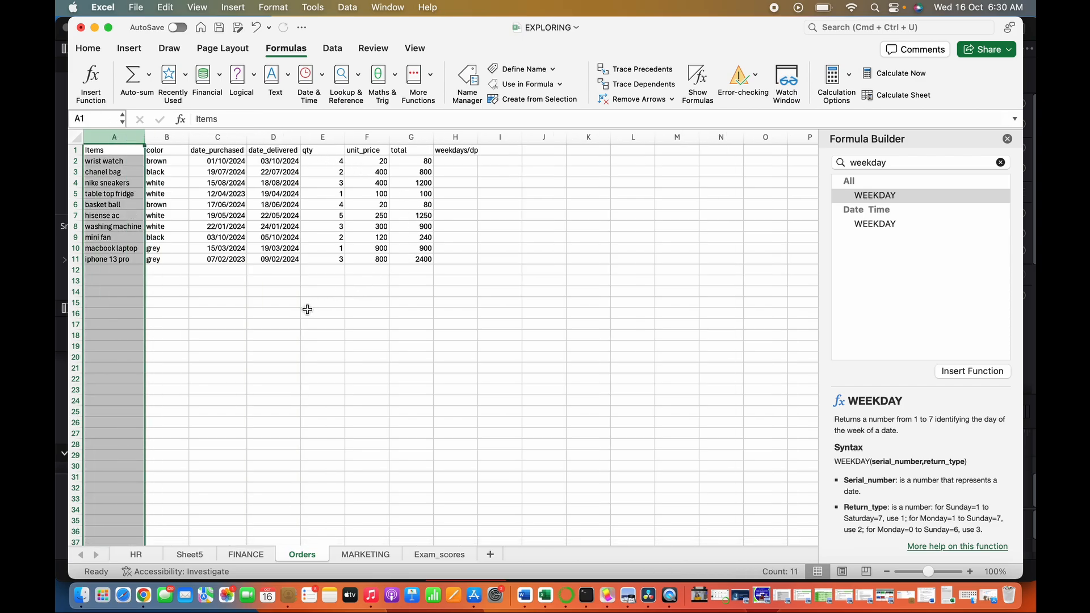
# Calculate the purchase weekday of the wrist watch in H2 with =WEEKDAY(C2,1), numbering Sunday as 1 to Saturday as 7
pyautogui.click(464, 162)
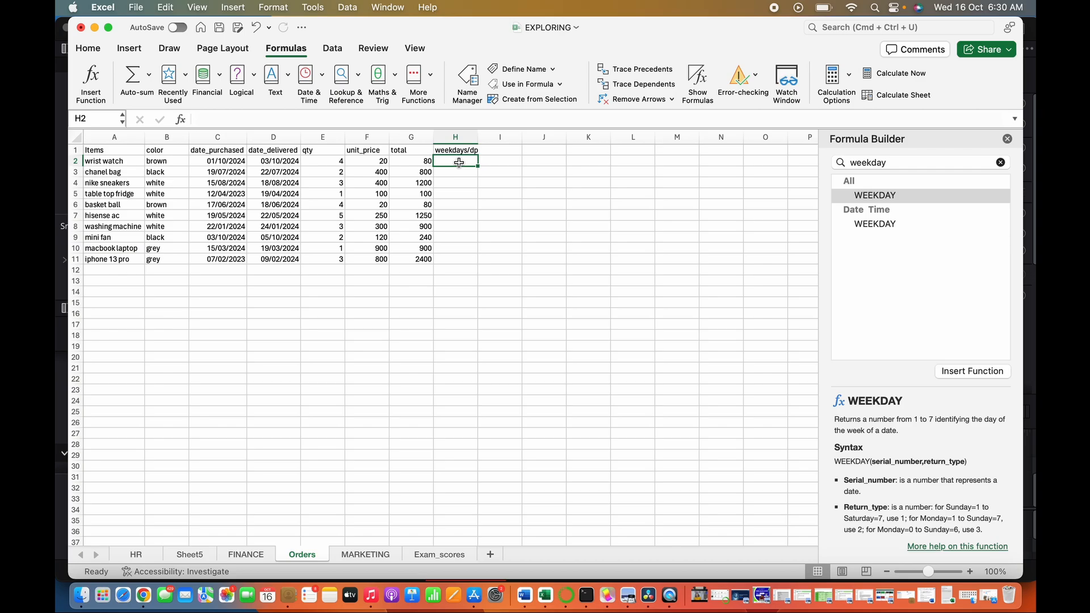
pyautogui.click(214, 119)
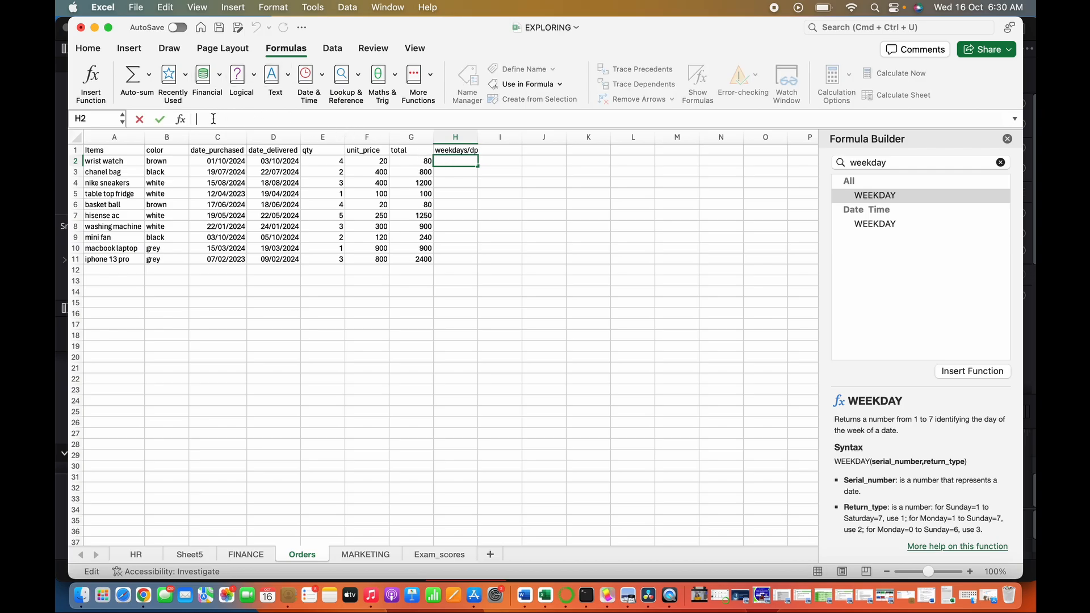
pyautogui.write('=')
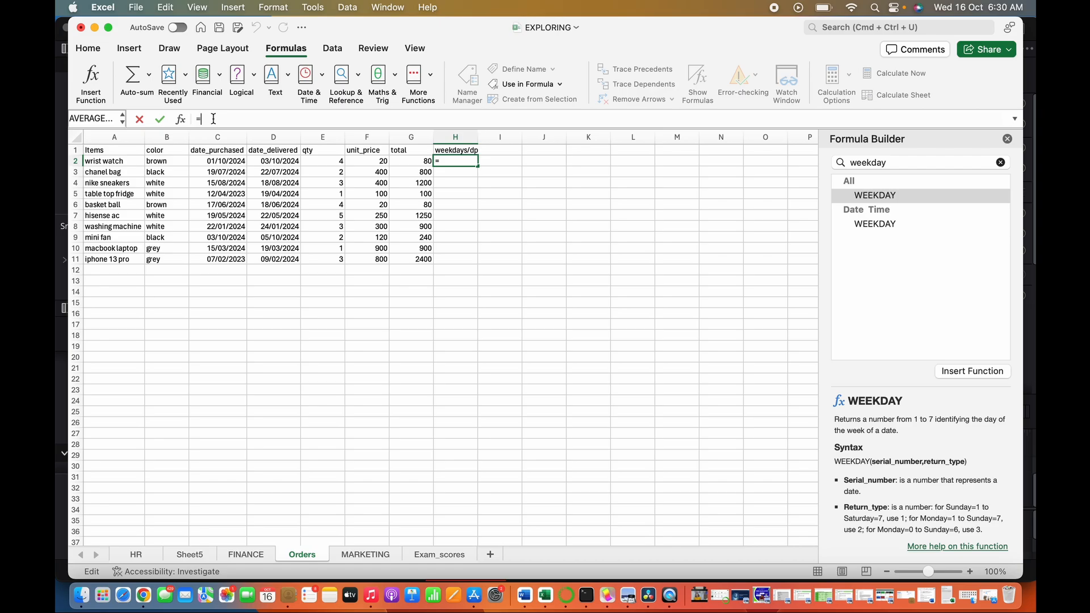
pyautogui.write('week')
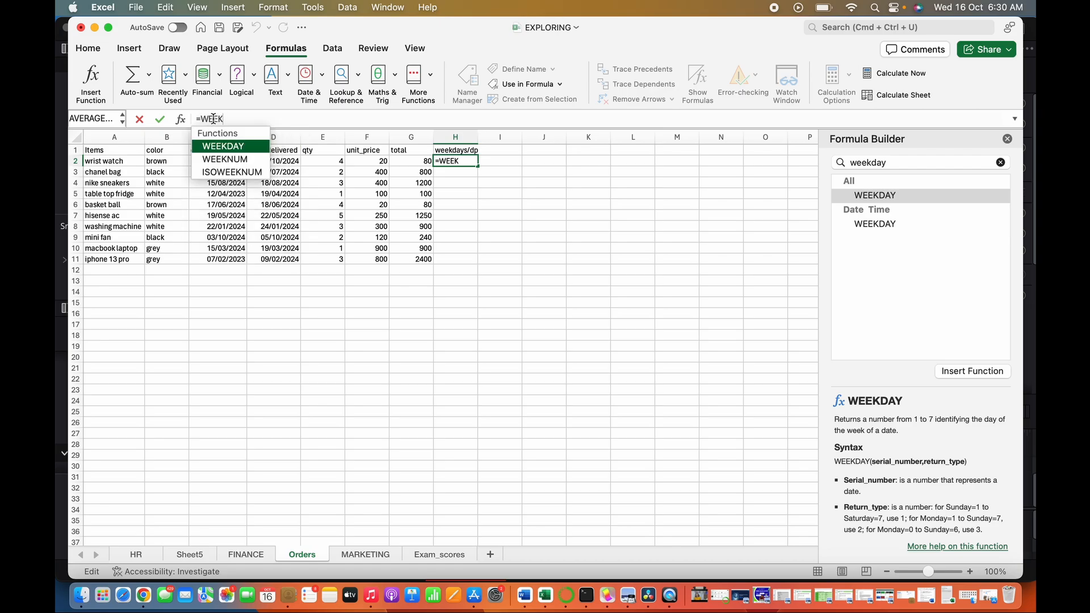
pyautogui.press('Tab')
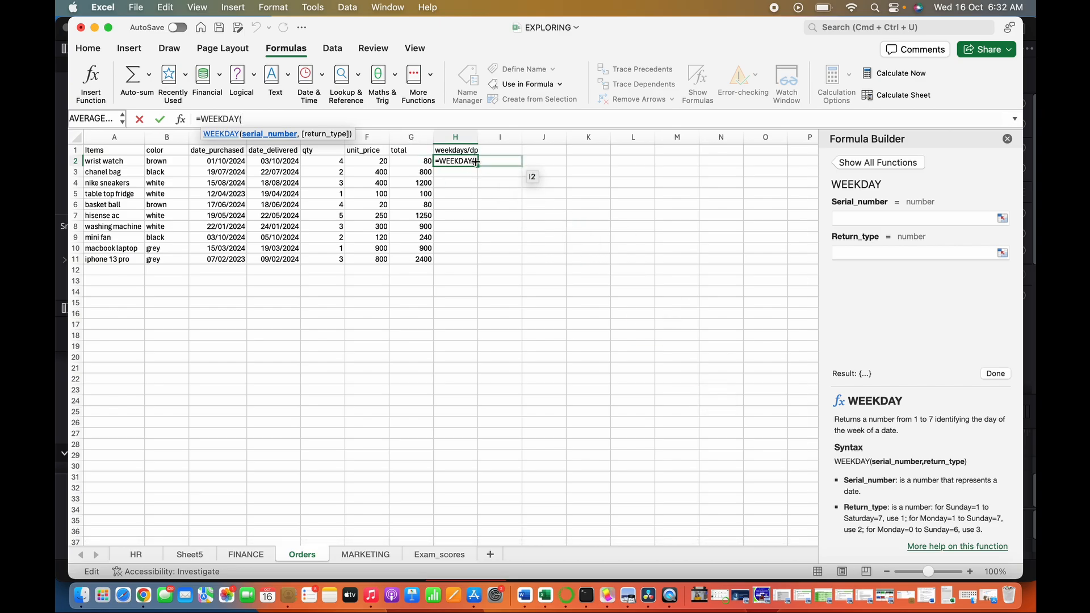
pyautogui.click(224, 162)
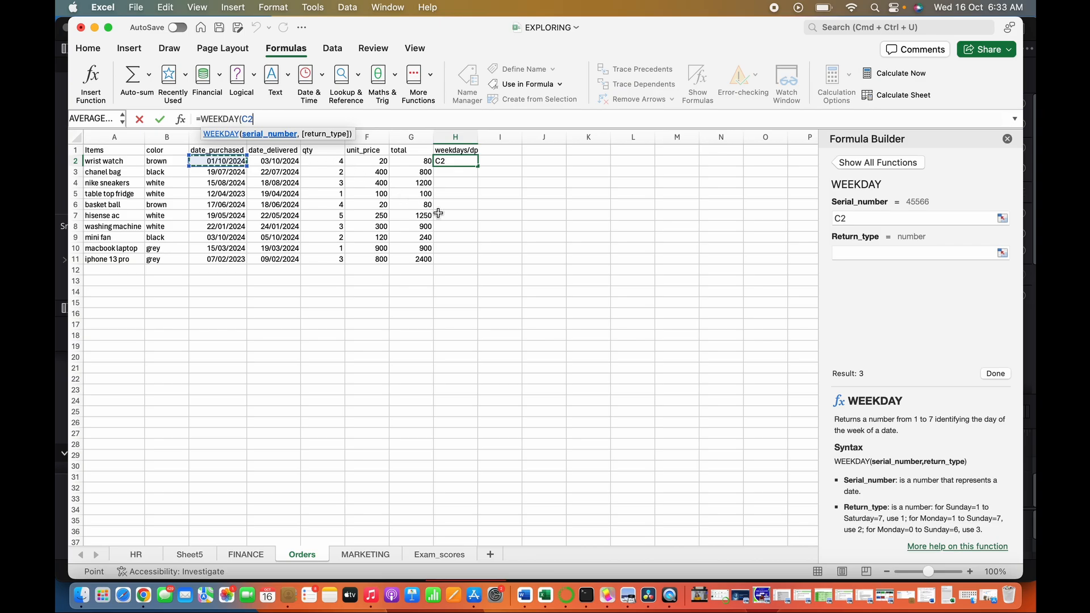
pyautogui.write(',')
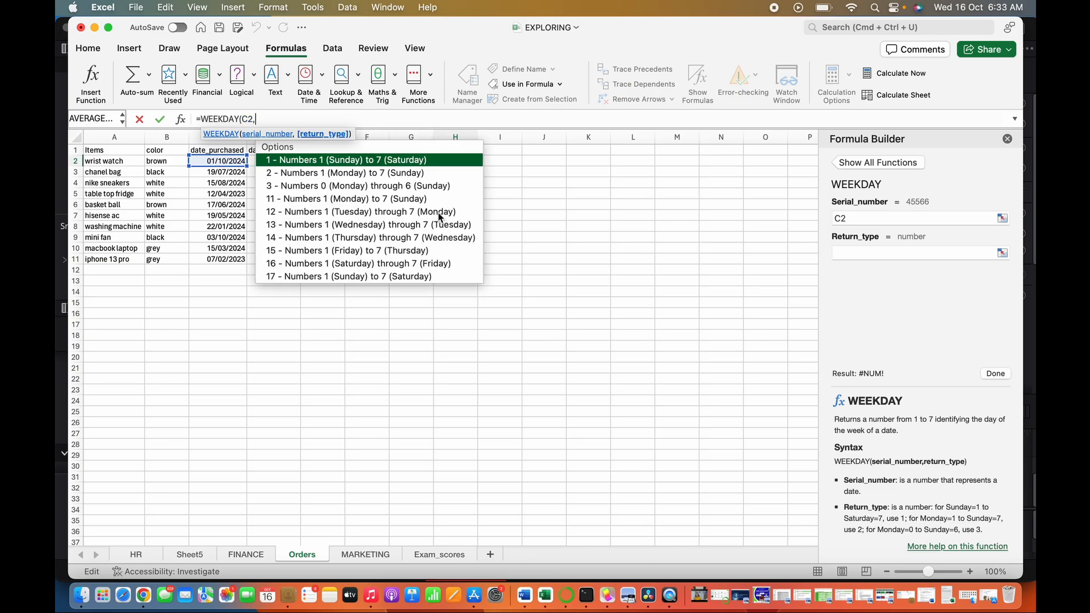
pyautogui.doubleClick(418, 165)
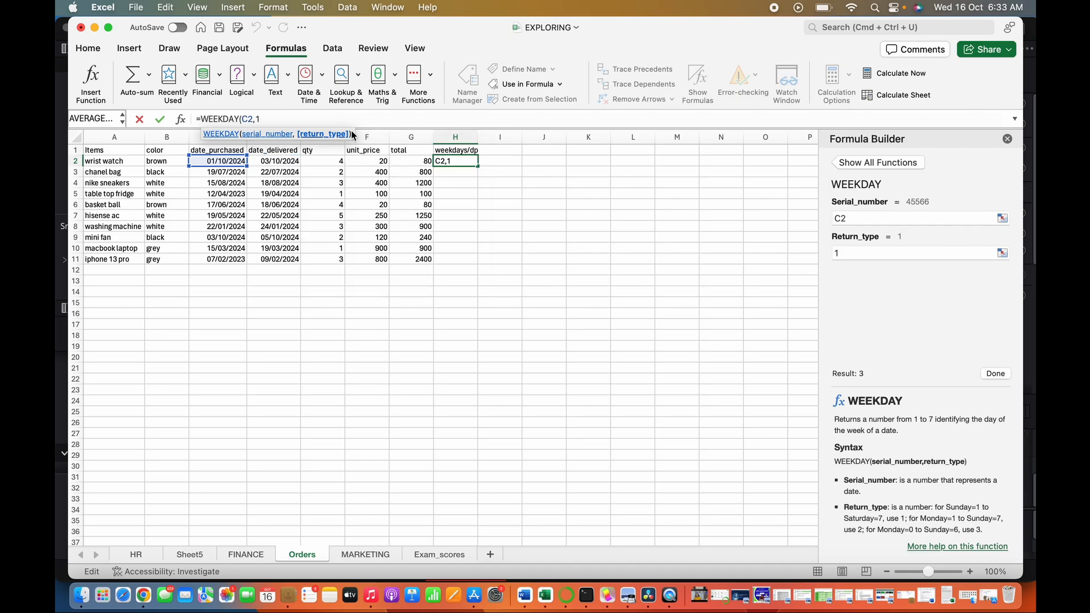
pyautogui.write(')')
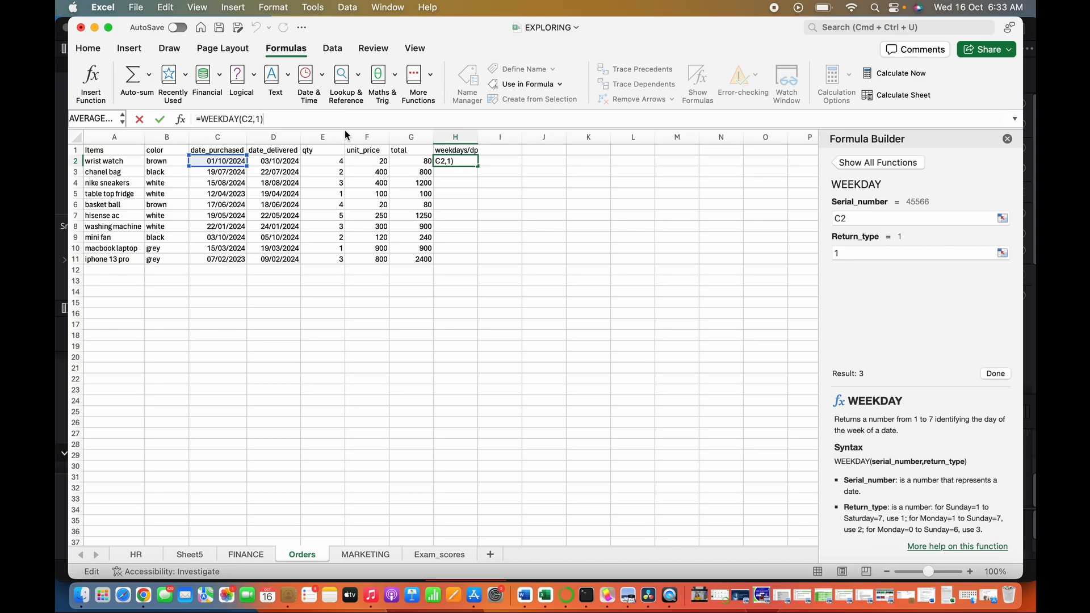
pyautogui.press('Return')
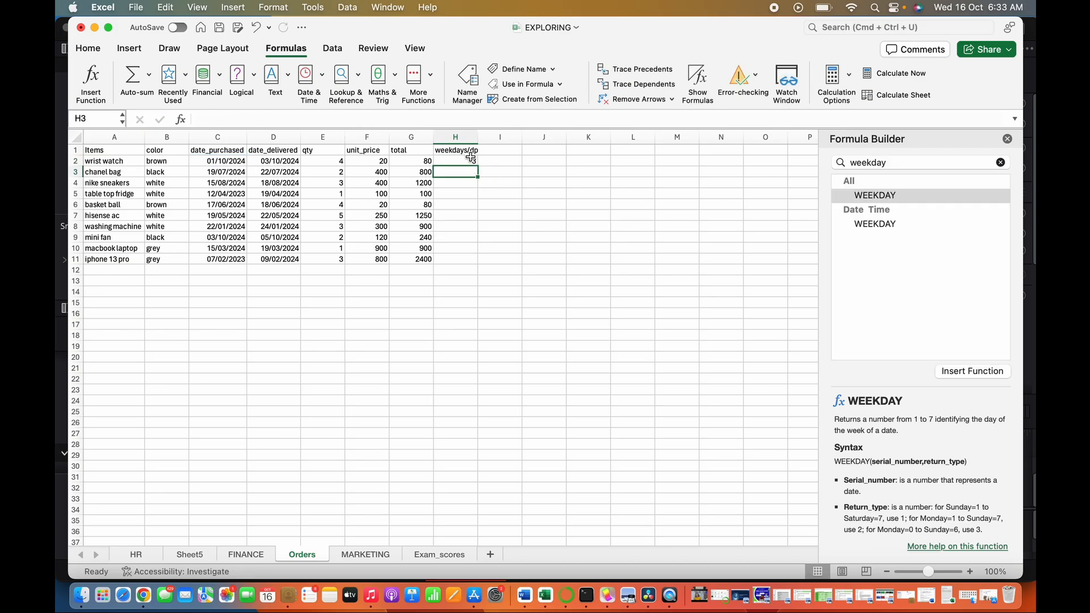
pyautogui.click(473, 159)
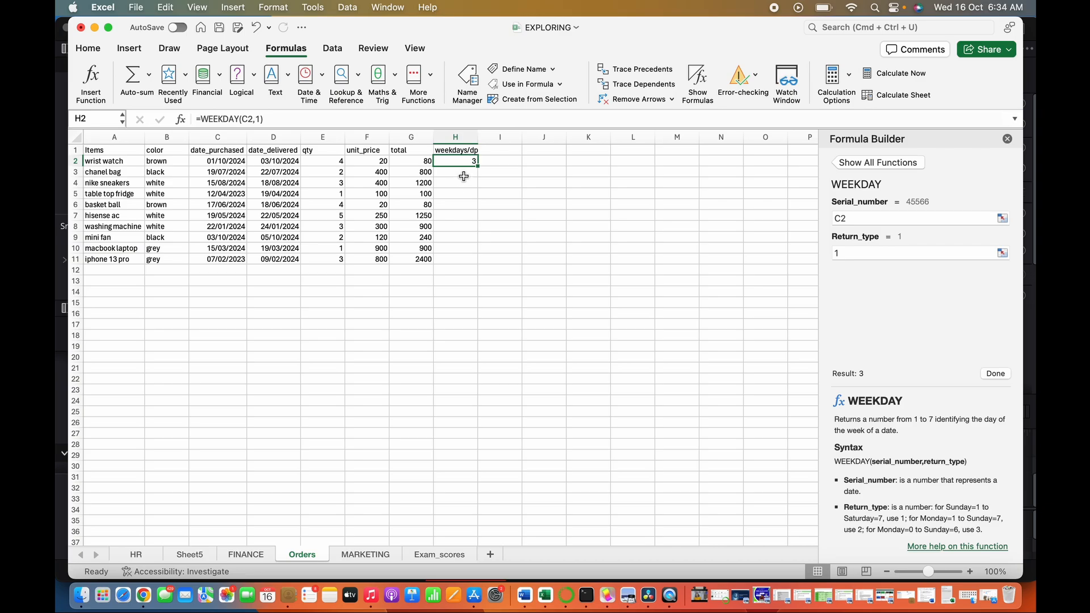
# Enter =WEEKDAY(C3,1) in H3 for the chanel bag's purchase date
pyautogui.click(459, 176)
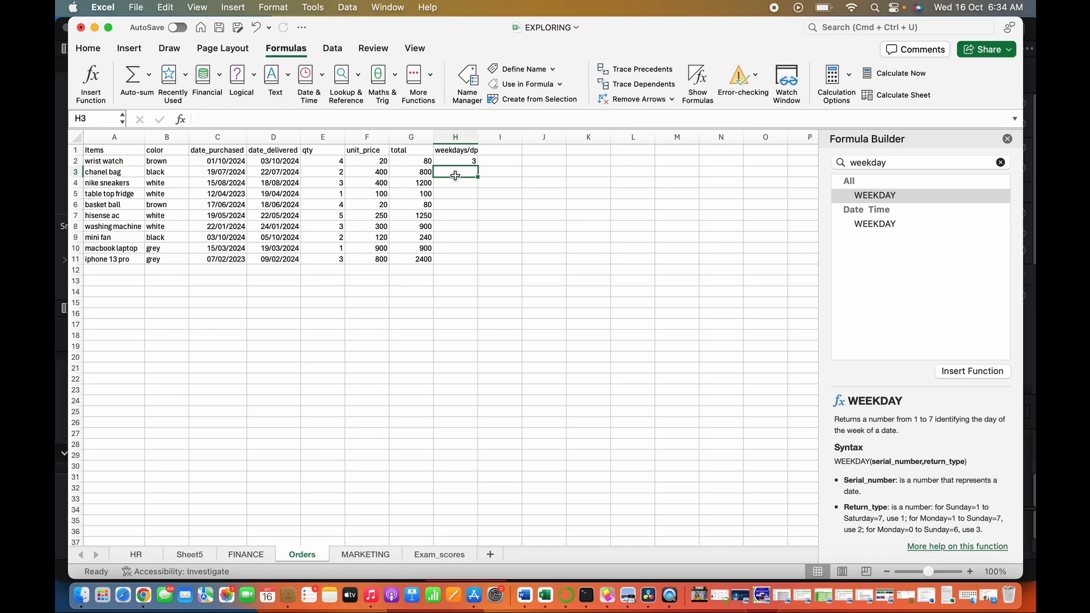
pyautogui.click(426, 122)
pyautogui.write('=')
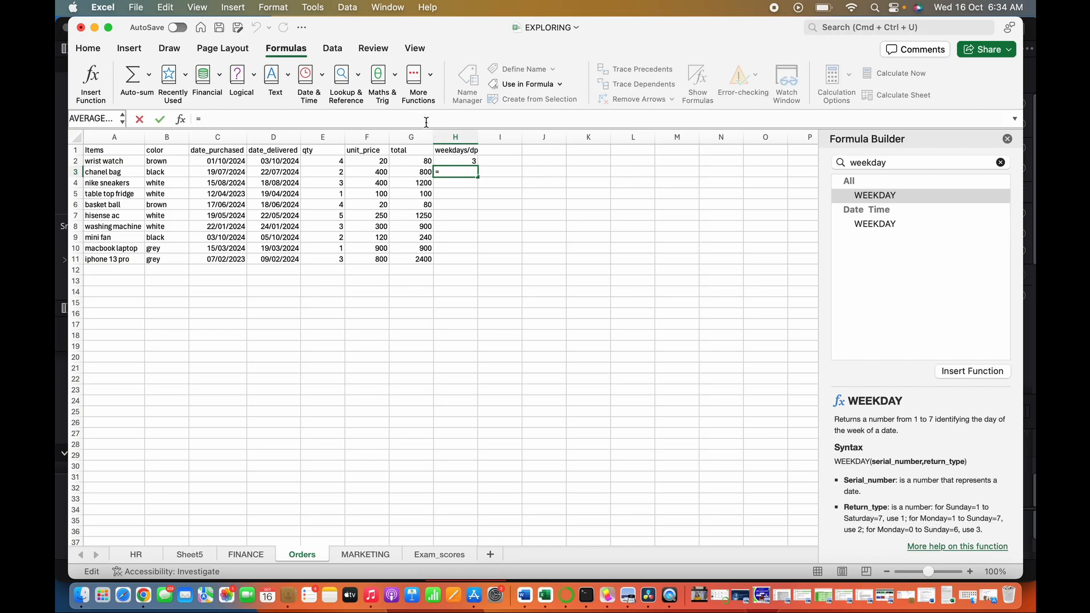
pyautogui.write('week')
pyautogui.press('Tab')
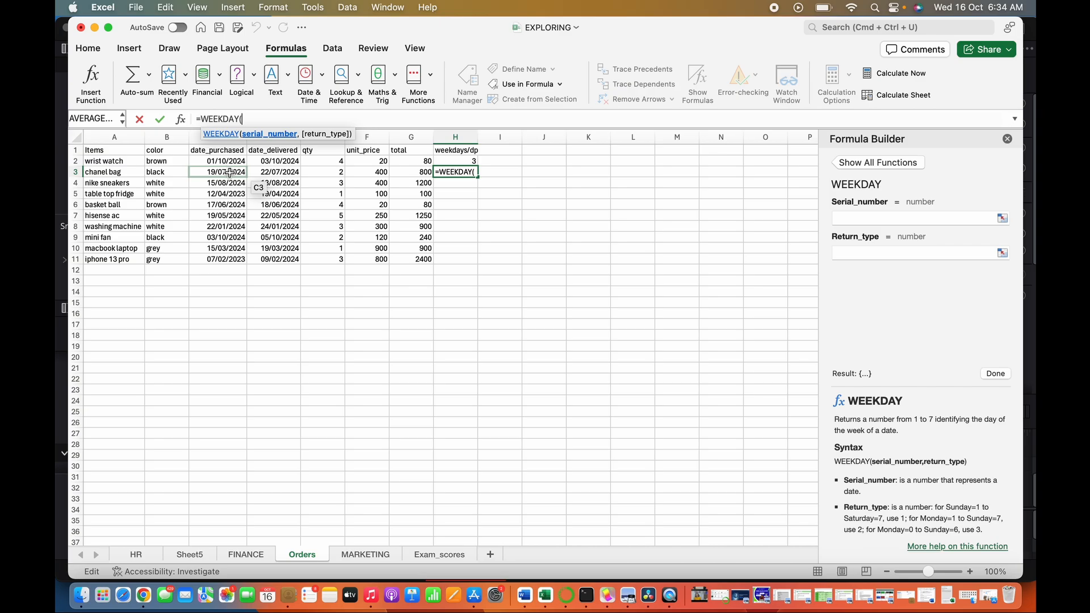
pyautogui.click(230, 173)
pyautogui.write(',')
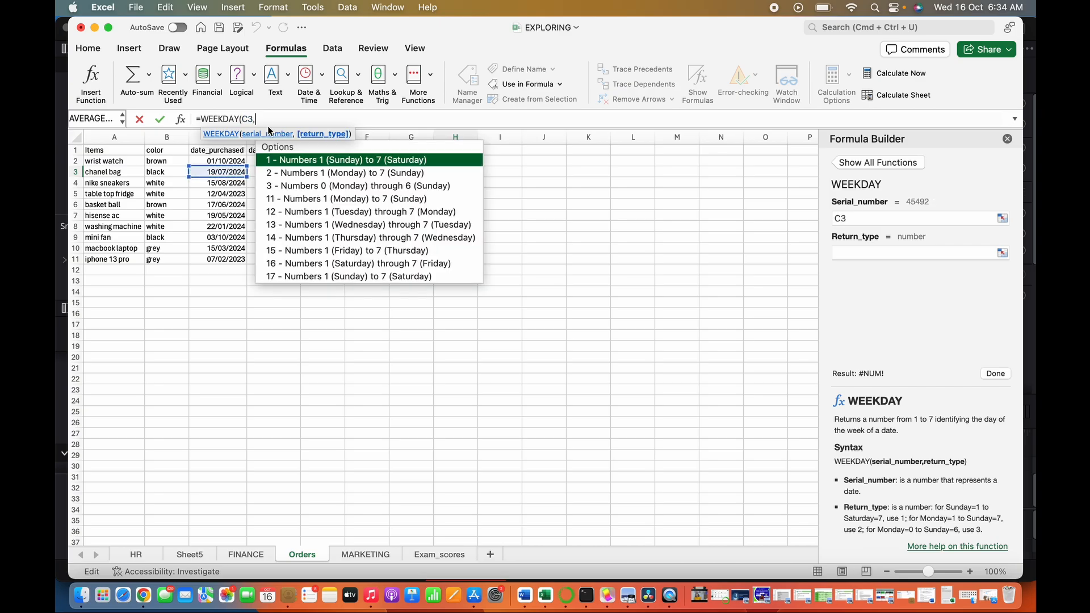
pyautogui.write('1)')
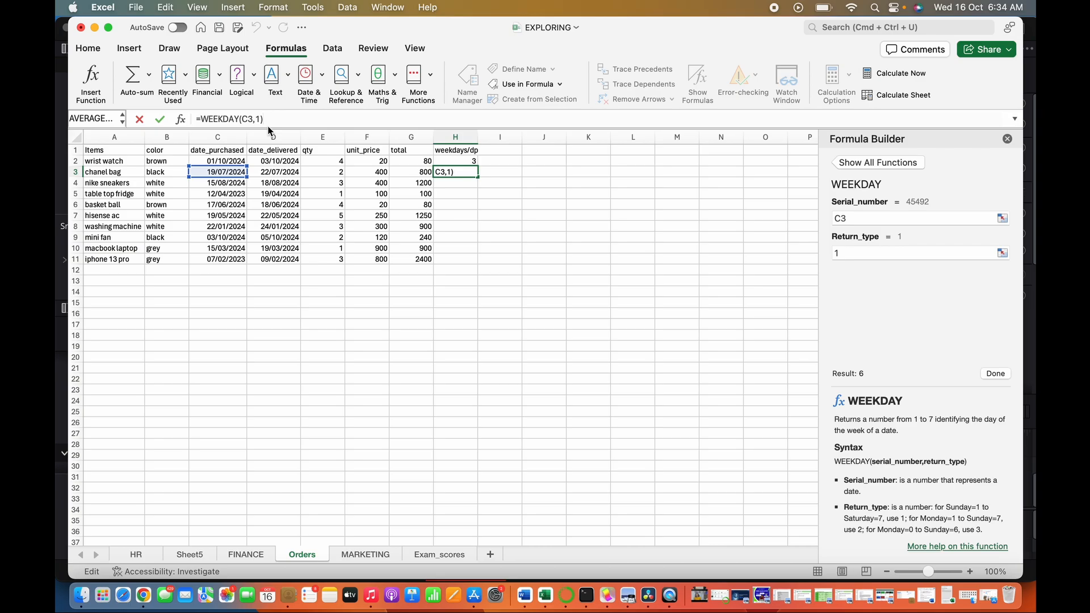
pyautogui.press('Return')
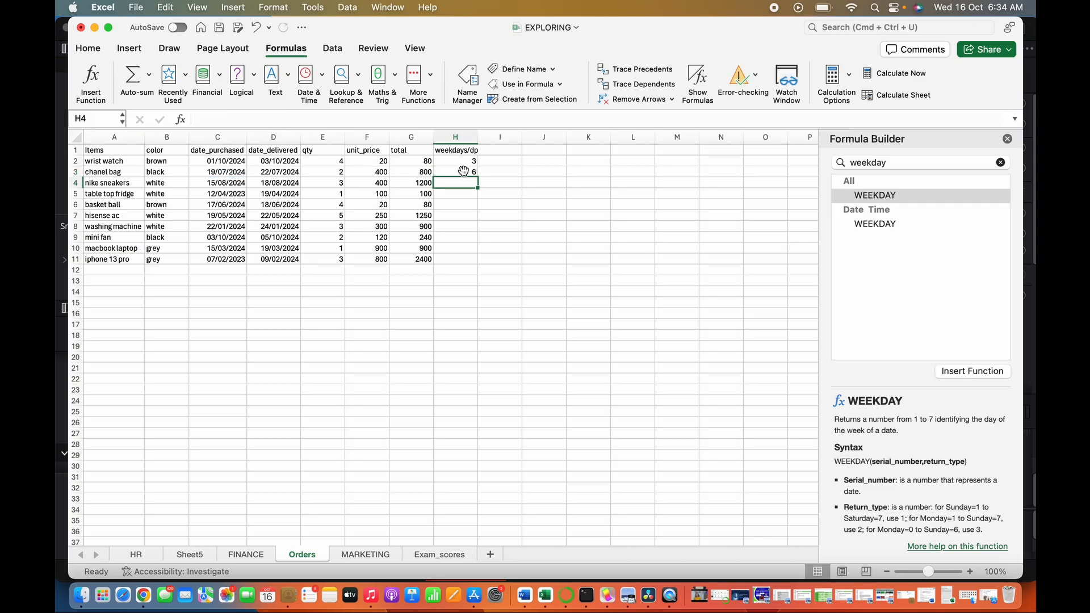
pyautogui.click(464, 171)
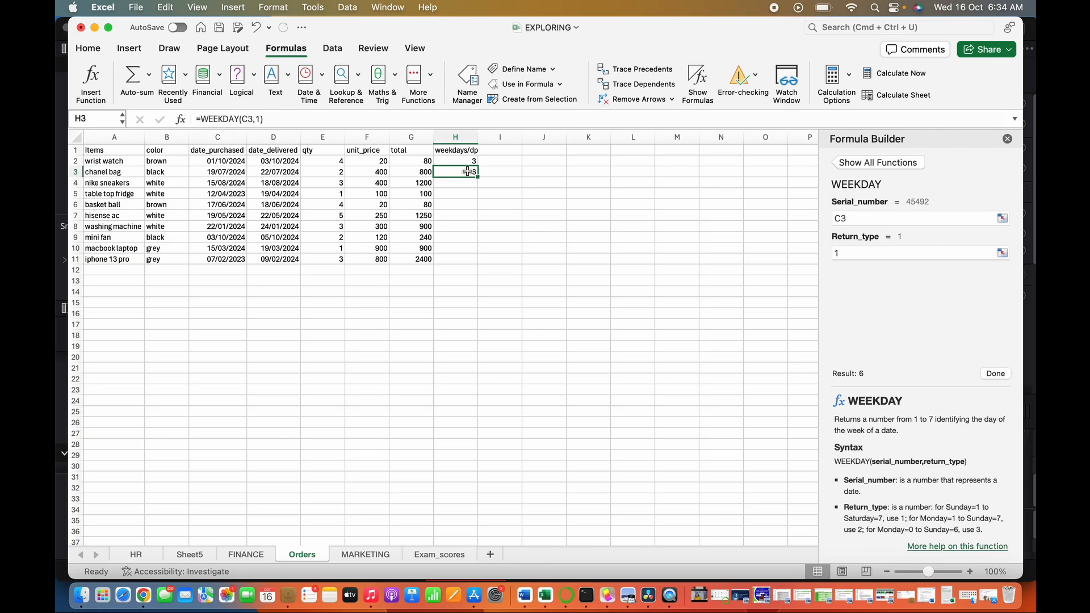
# Fill the WEEKDAY formula from H3 down to H11
pyautogui.click(473, 160)
pyautogui.click(470, 172)
pyautogui.moveTo(478, 177); pyautogui.dragTo(478, 261)
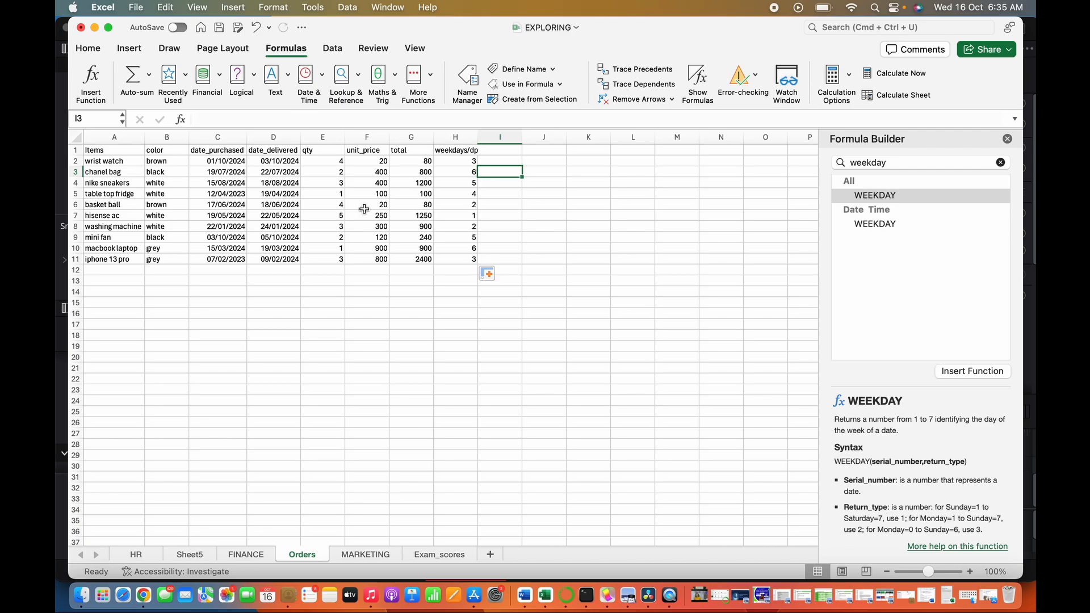
# Search the Formula Builder for WEEKNUM and view the function's description and syntax
pyautogui.moveTo(889, 164); pyautogui.dragTo(857, 164)
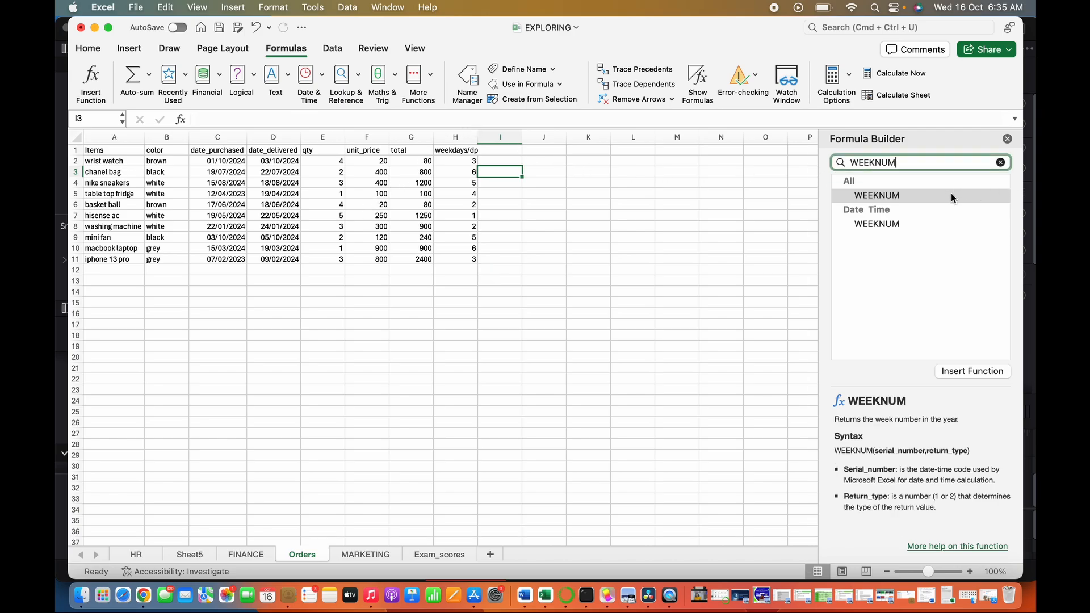
pyautogui.click(952, 196)
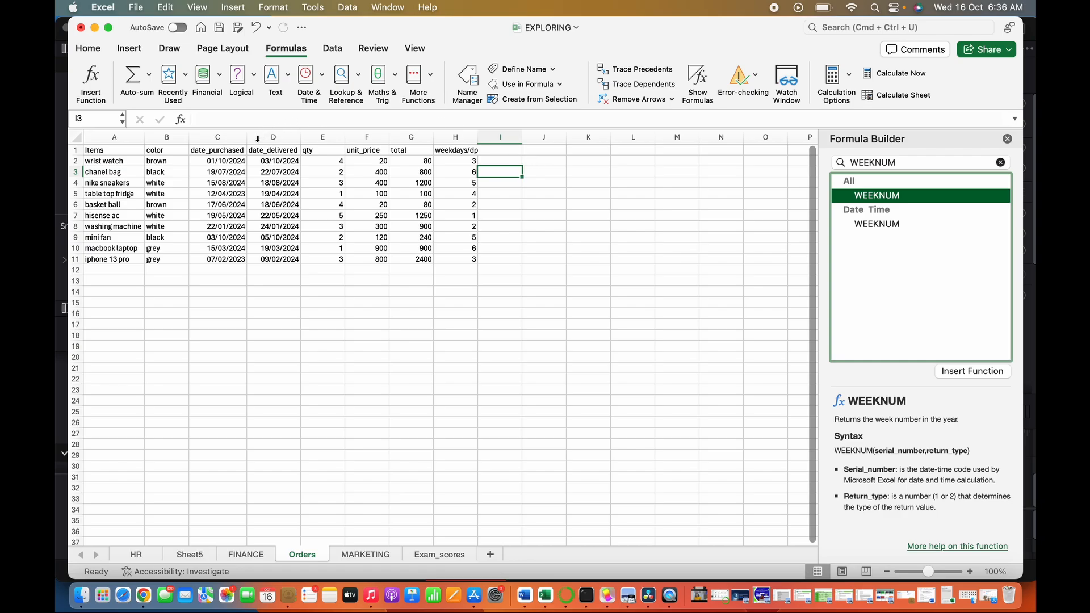
pyautogui.click(236, 163)
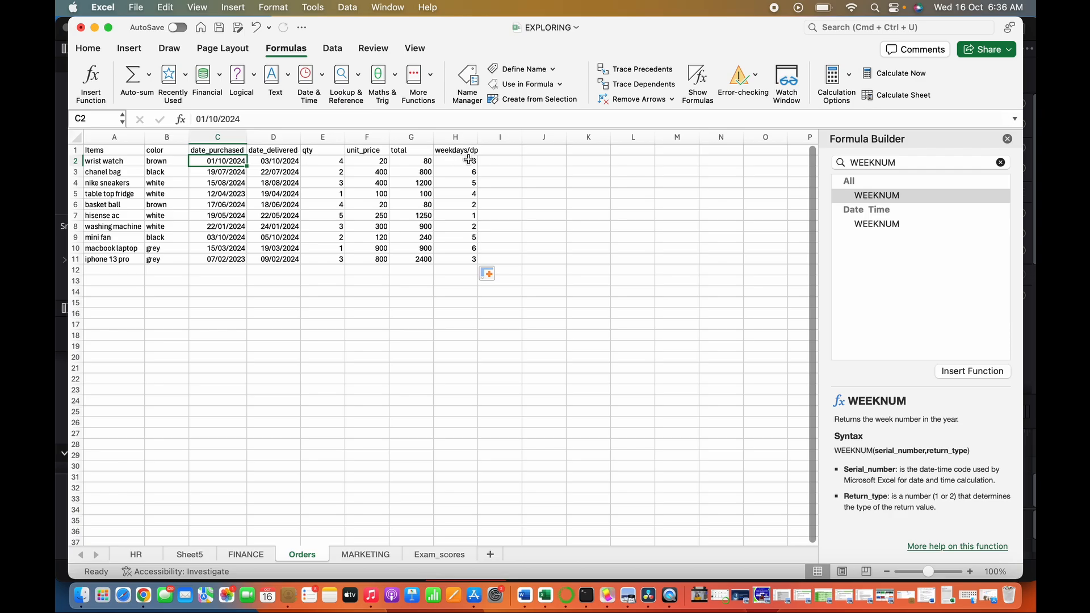
# Calculate the week number of the wrist watch's purchase date in I2 with =WEEKNUM(C2,1), using the 1 - Sunday option
pyautogui.click(496, 161)
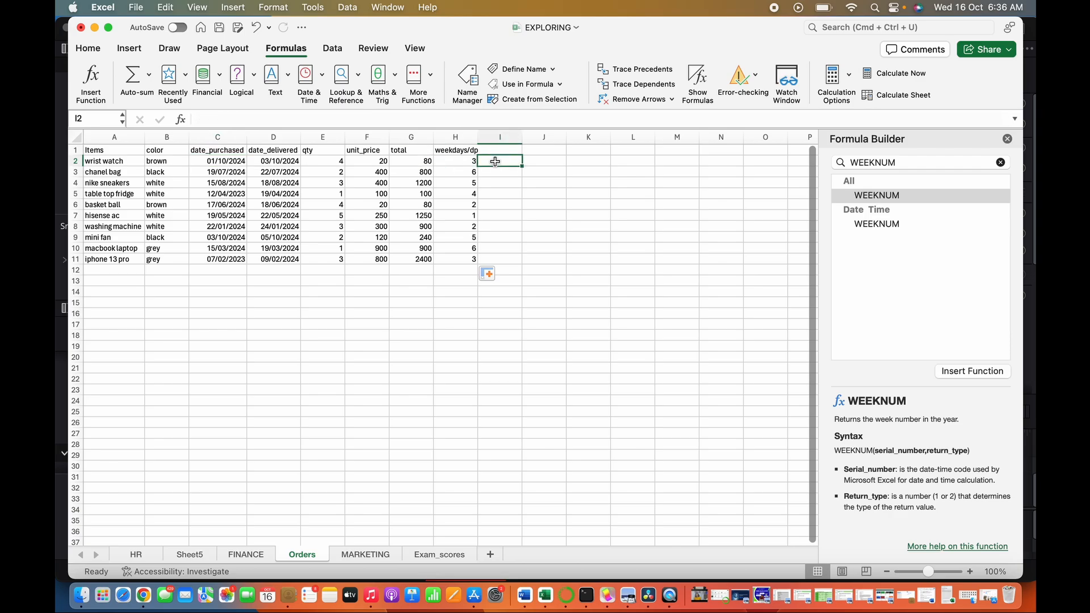
pyautogui.click(402, 123)
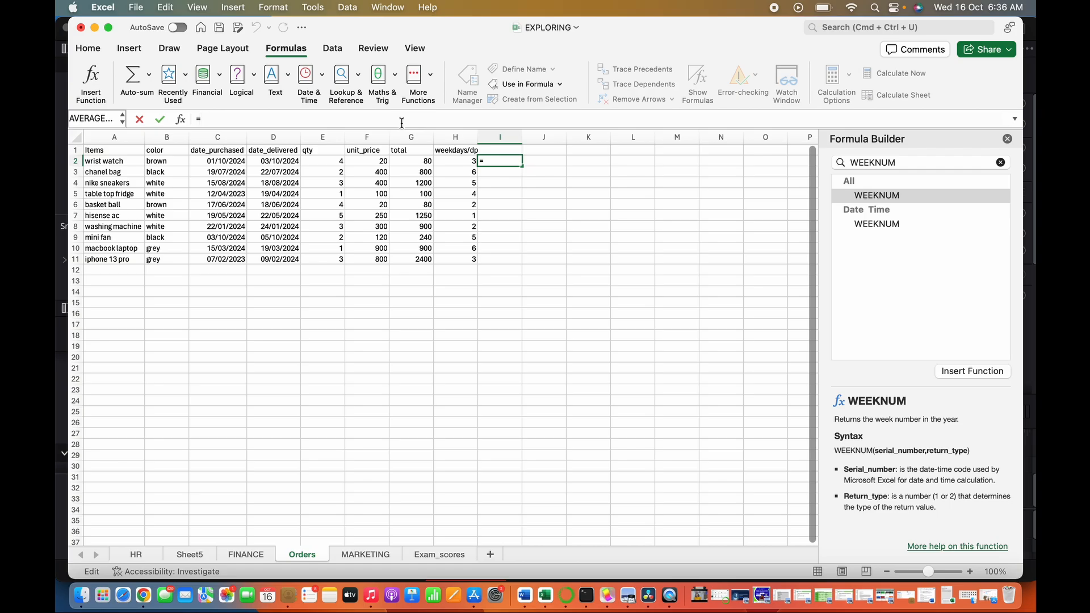
pyautogui.write('=WEEKN')
pyautogui.press('Tab')
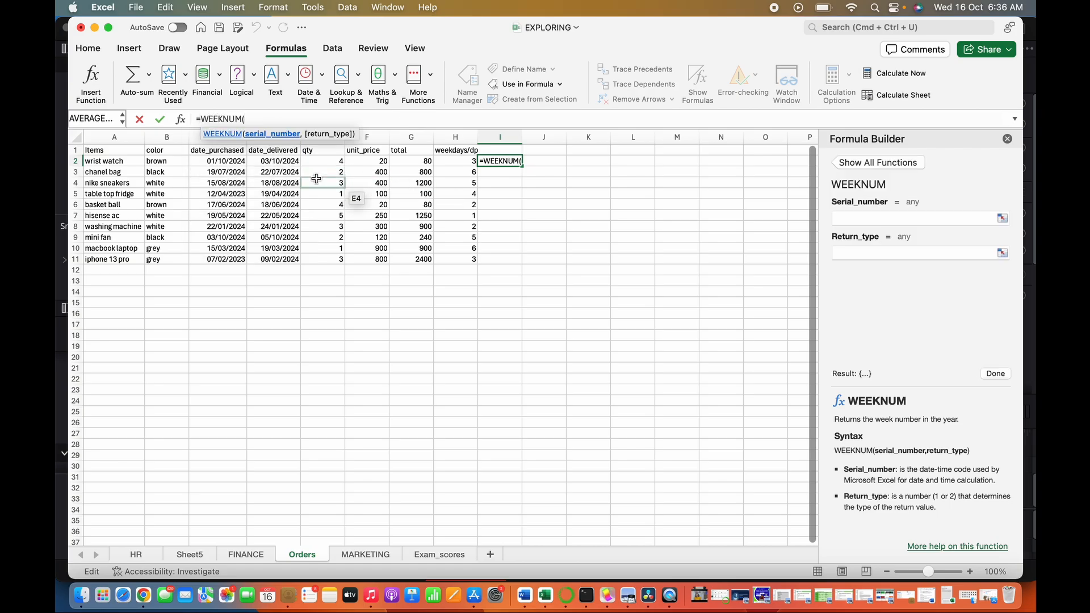
pyautogui.click(218, 162)
pyautogui.write(',')
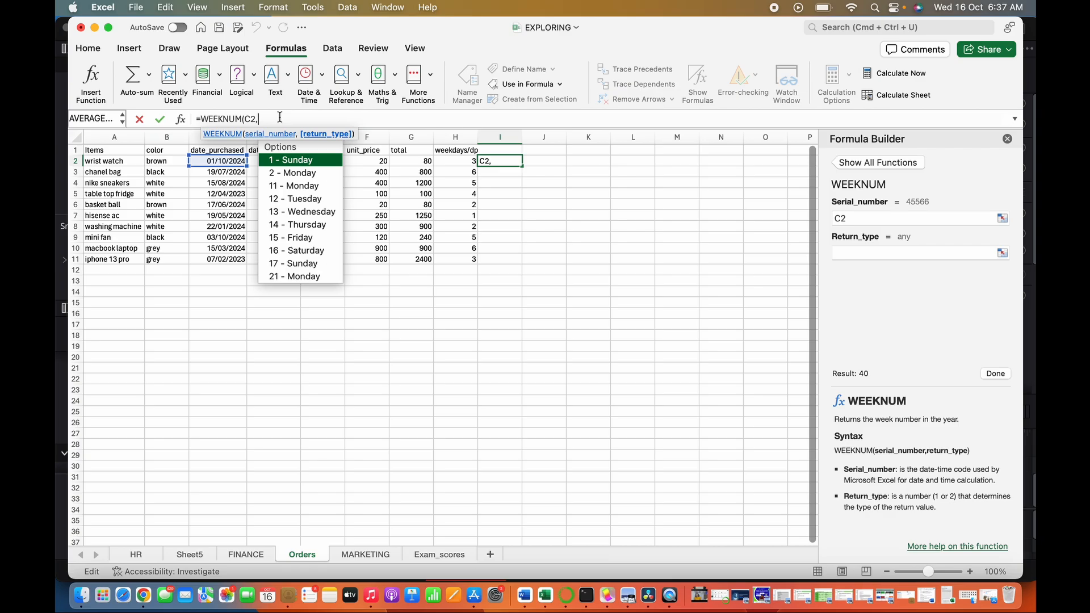
pyautogui.doubleClick(300, 161)
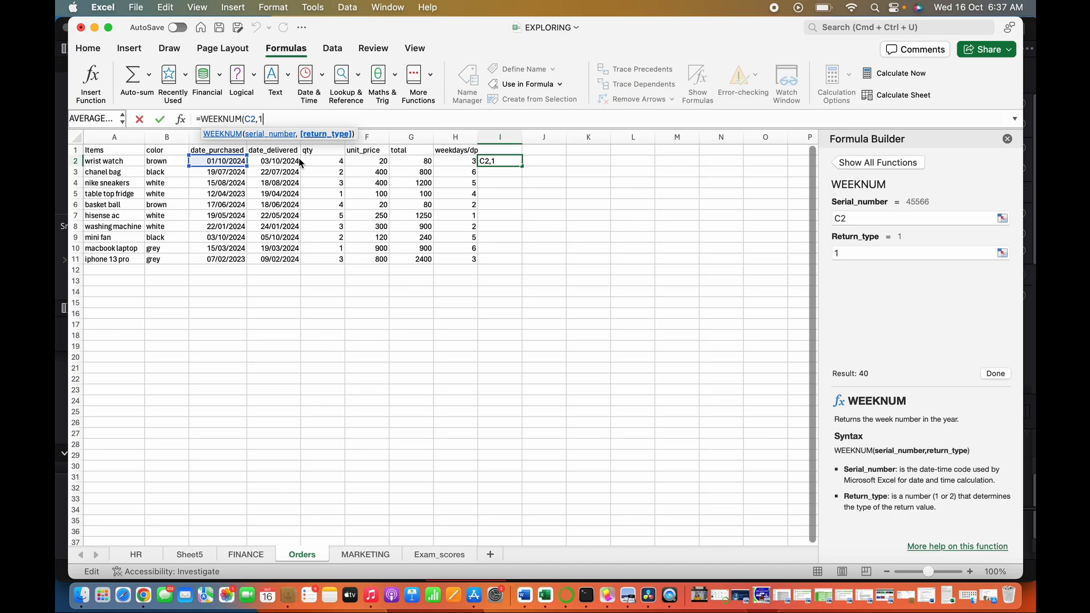
pyautogui.write(')')
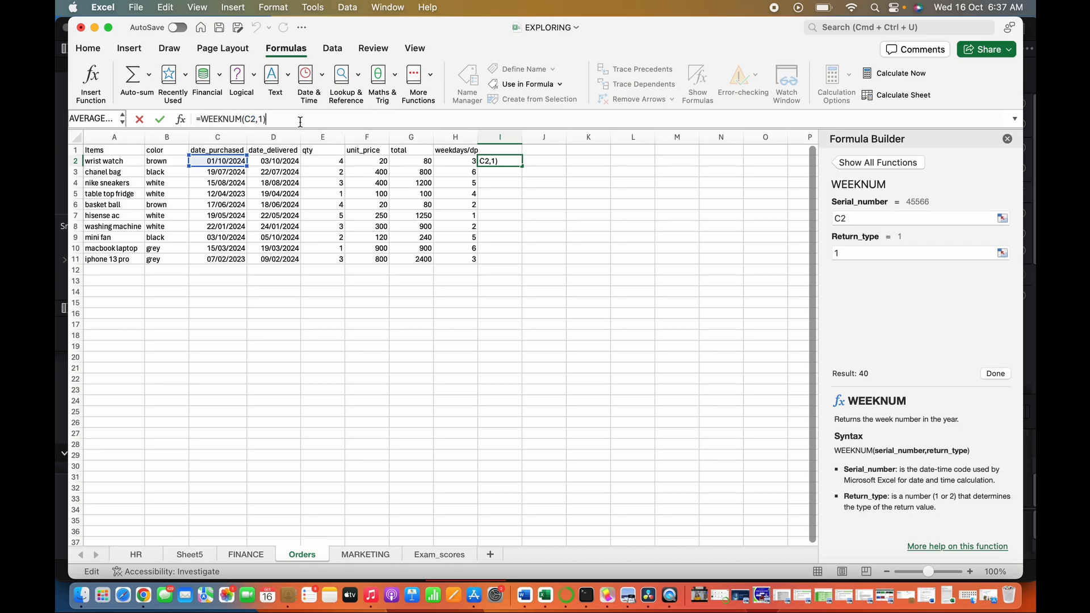
pyautogui.press('Return')
pyautogui.press('Up')
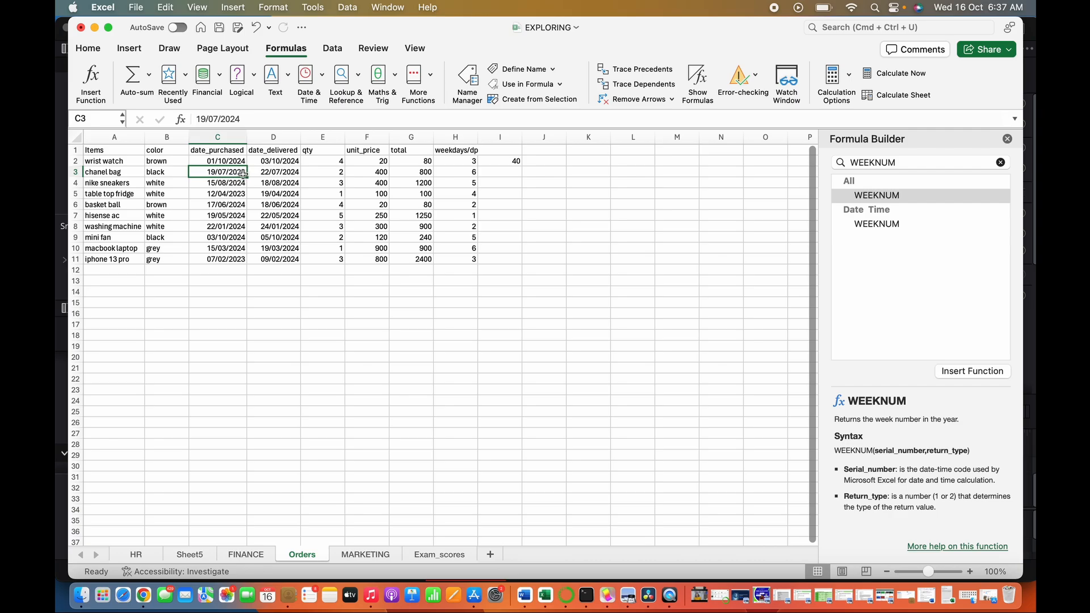
# Enter =WEEKNUM(C3,1) in I3 to get the week number of the chanel bag's purchase date
pyautogui.click(512, 174)
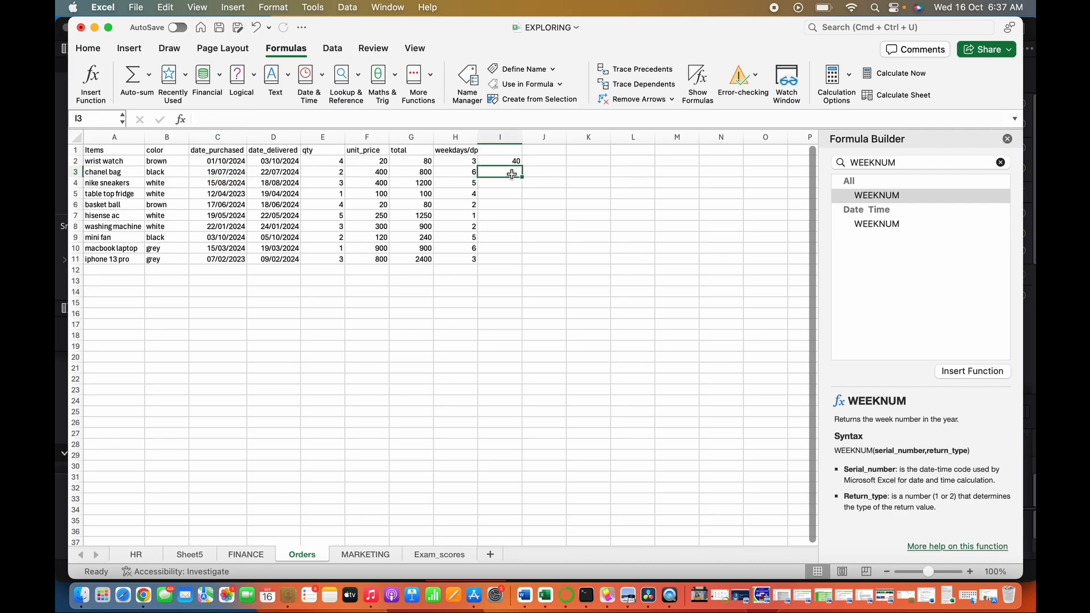
pyautogui.click(227, 116)
pyautogui.write('=')
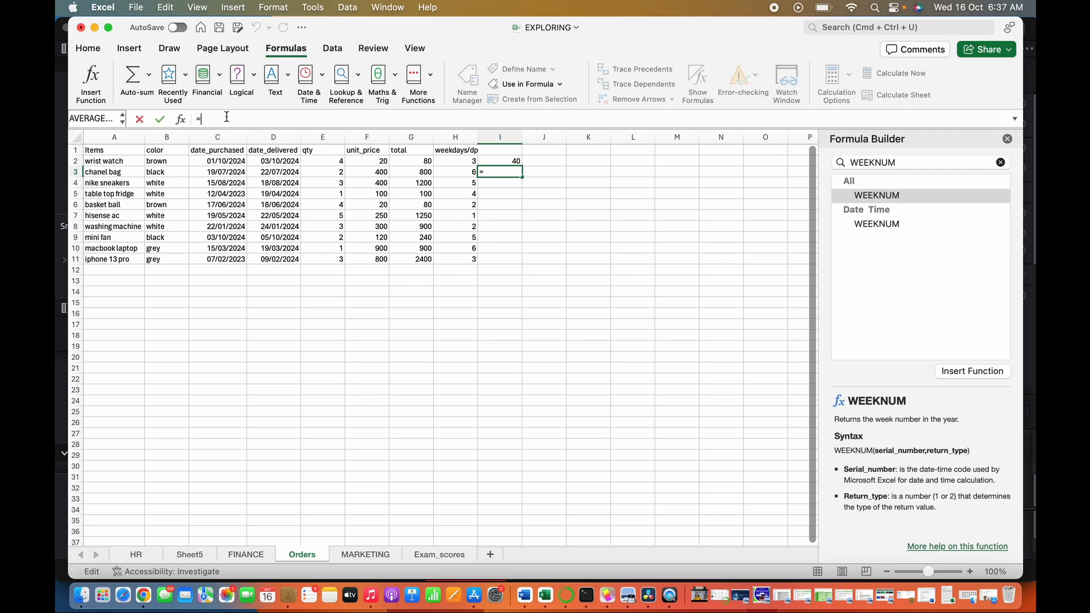
pyautogui.write('WEEK')
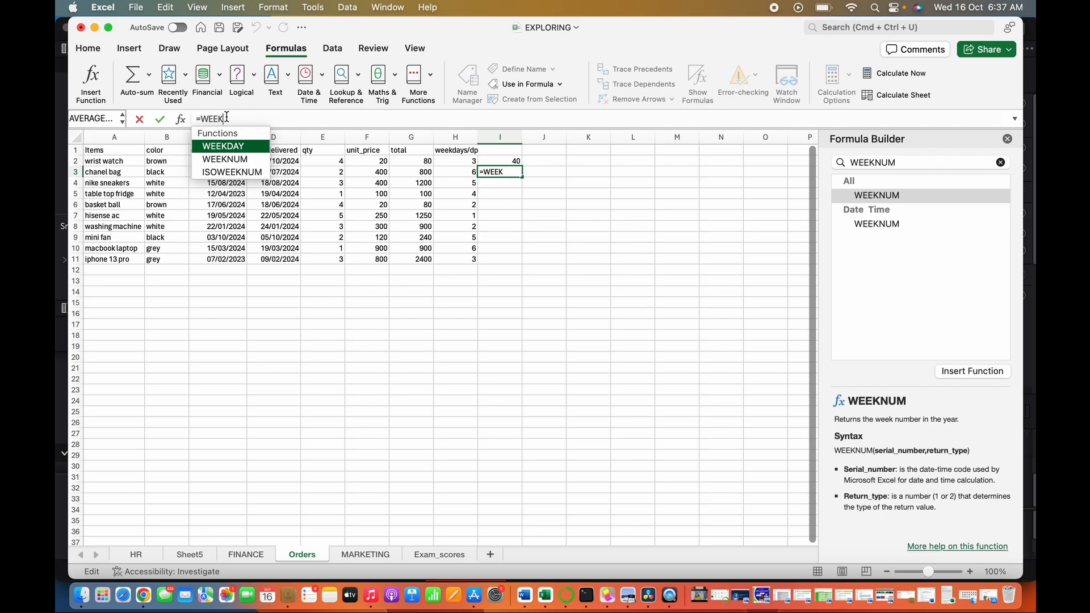
pyautogui.press('Down')
pyautogui.press('Tab')
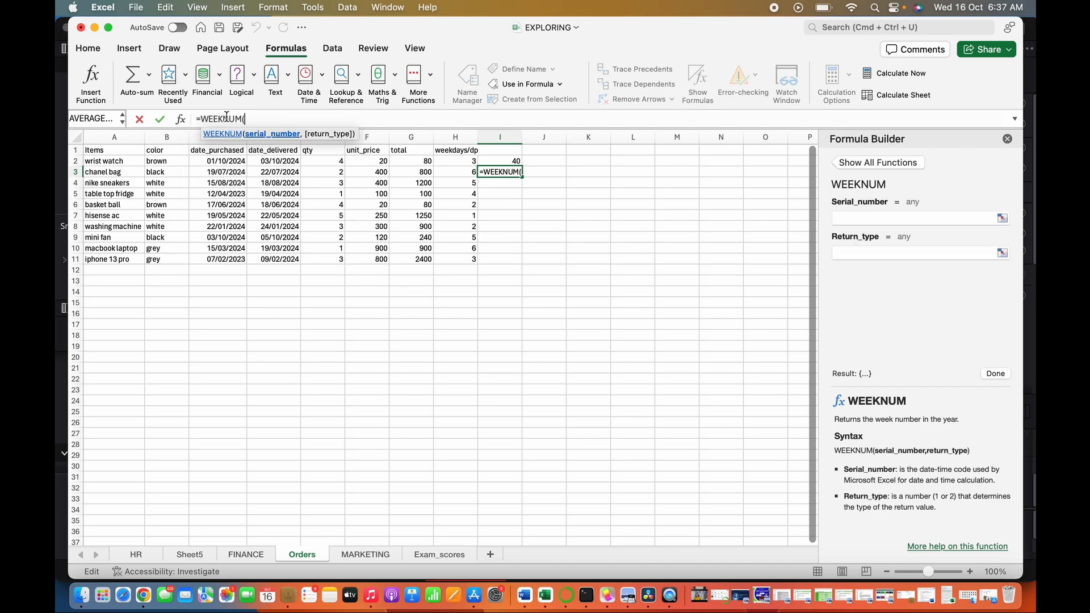
pyautogui.click(220, 173)
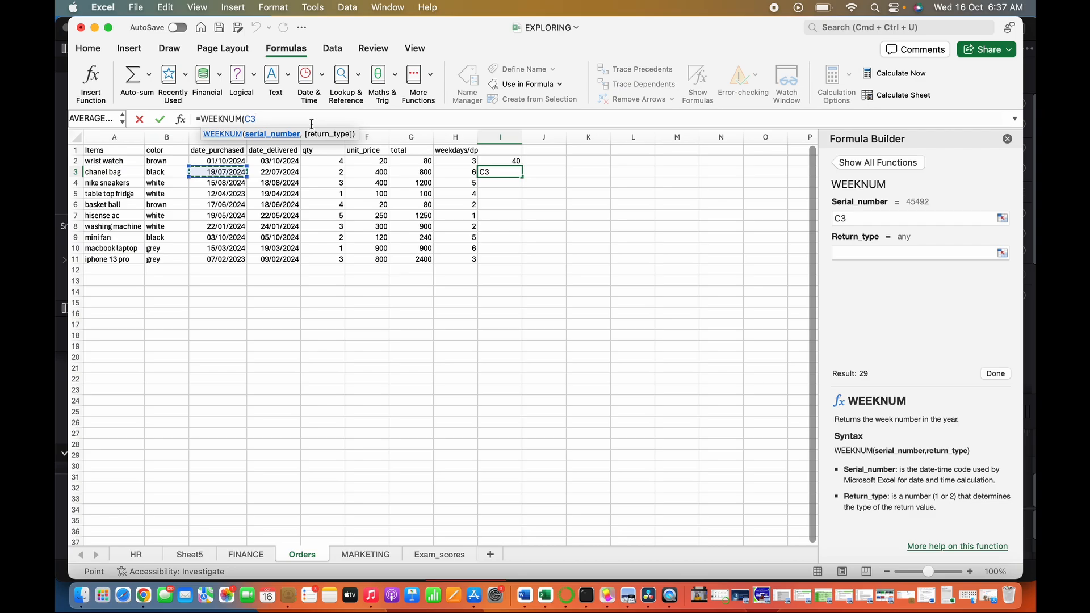
pyautogui.write(',1')
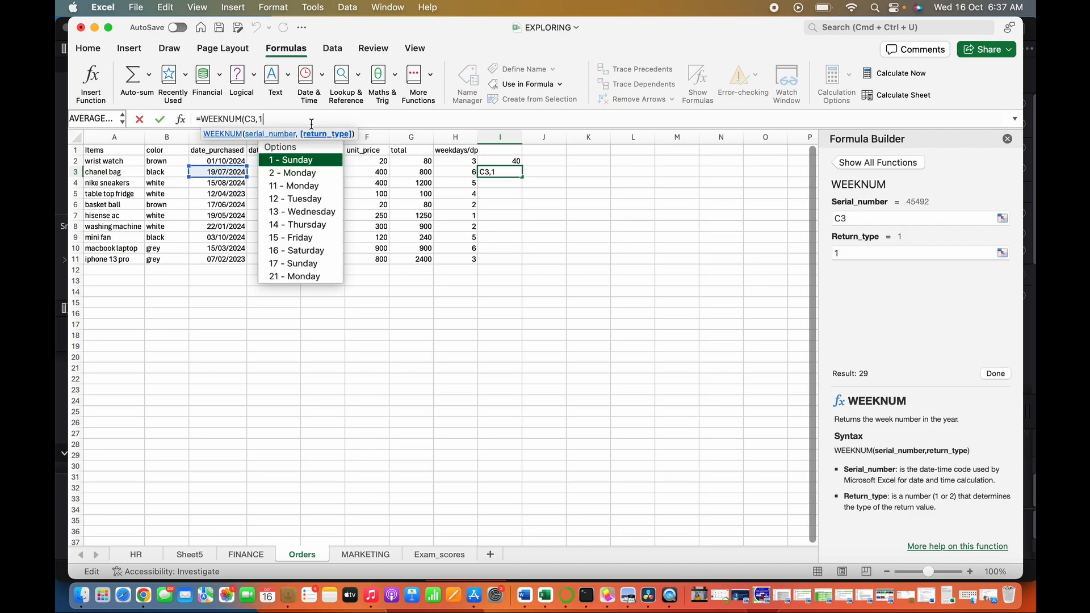
pyautogui.write(')')
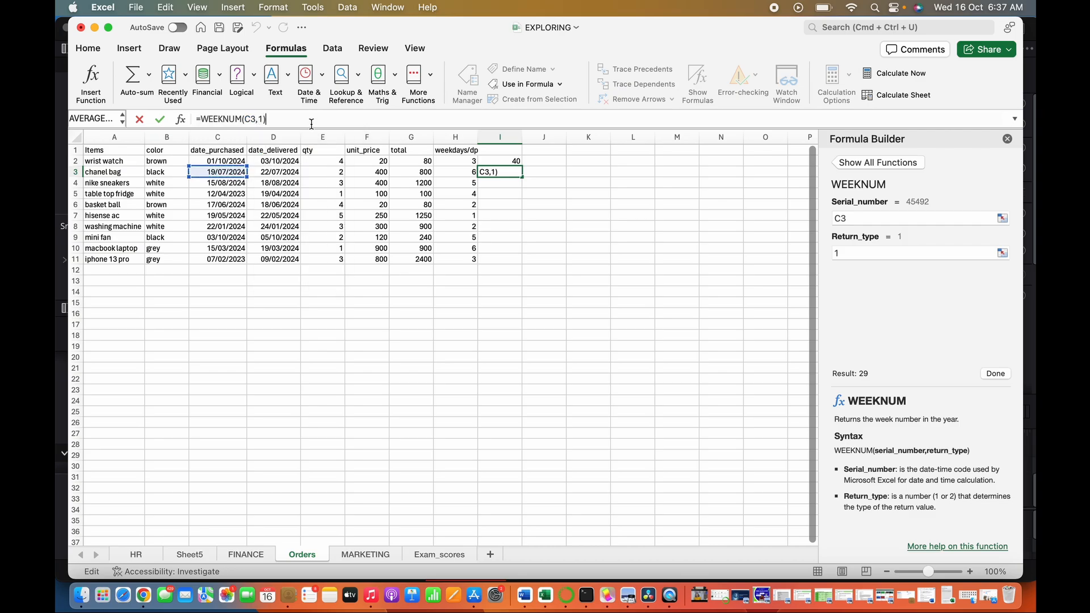
pyautogui.press('Return')
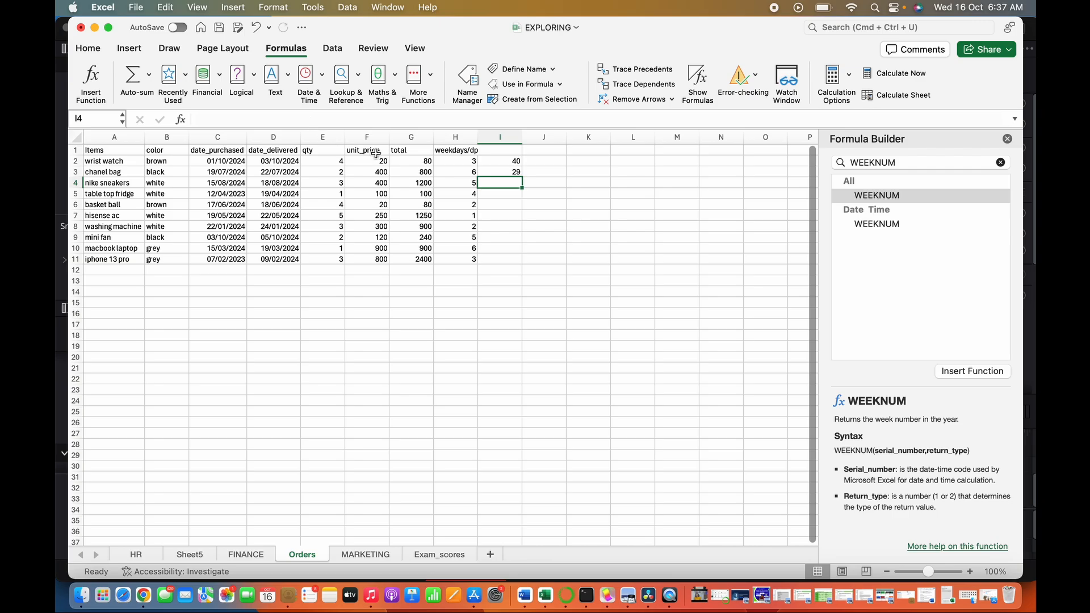
# Enter =WEEKNUM(C4,1) in I4 to get the week number of the nike sneakers' purchase date
pyautogui.click(502, 172)
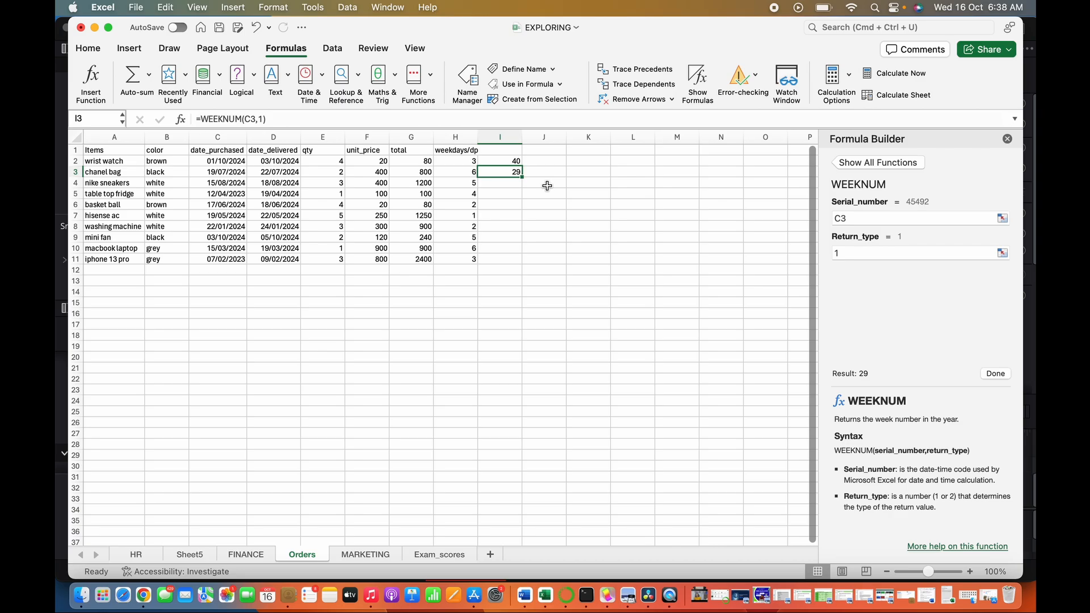
pyautogui.press('Return')
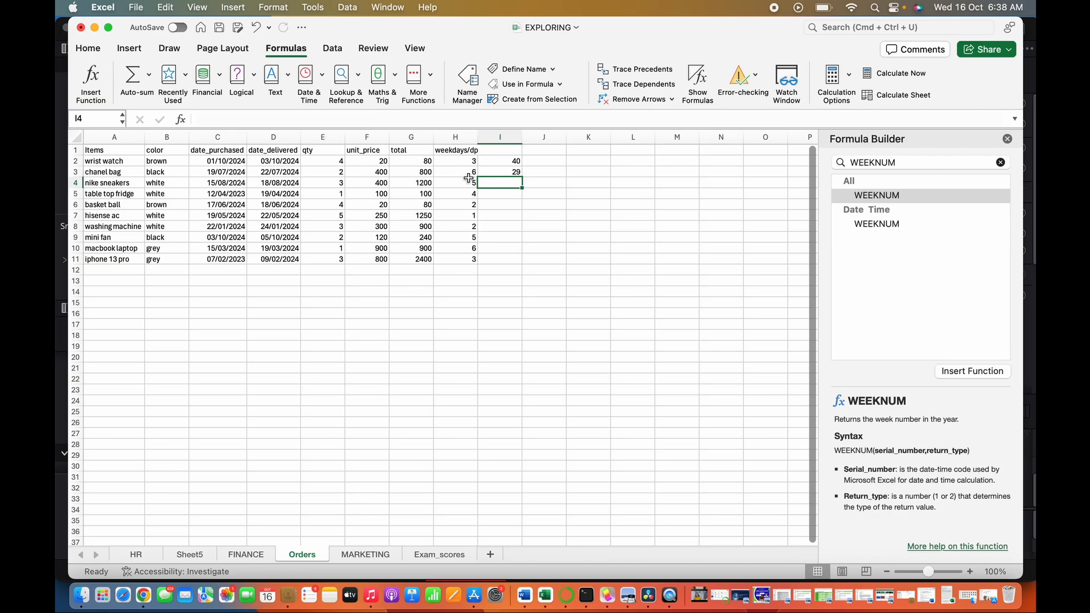
pyautogui.click(384, 117)
pyautogui.write('=')
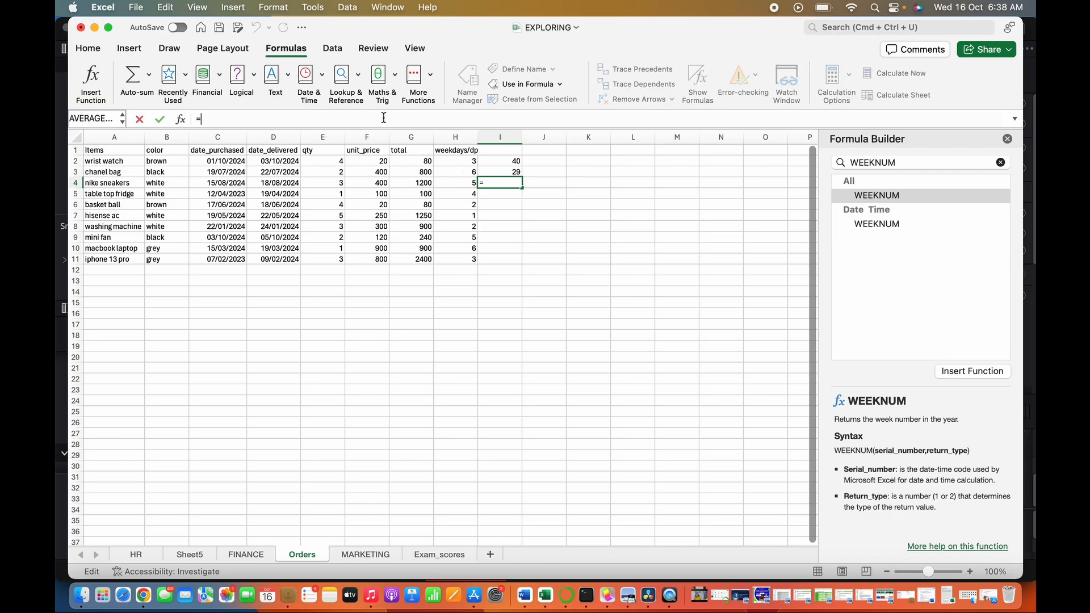
pyautogui.write('weekn')
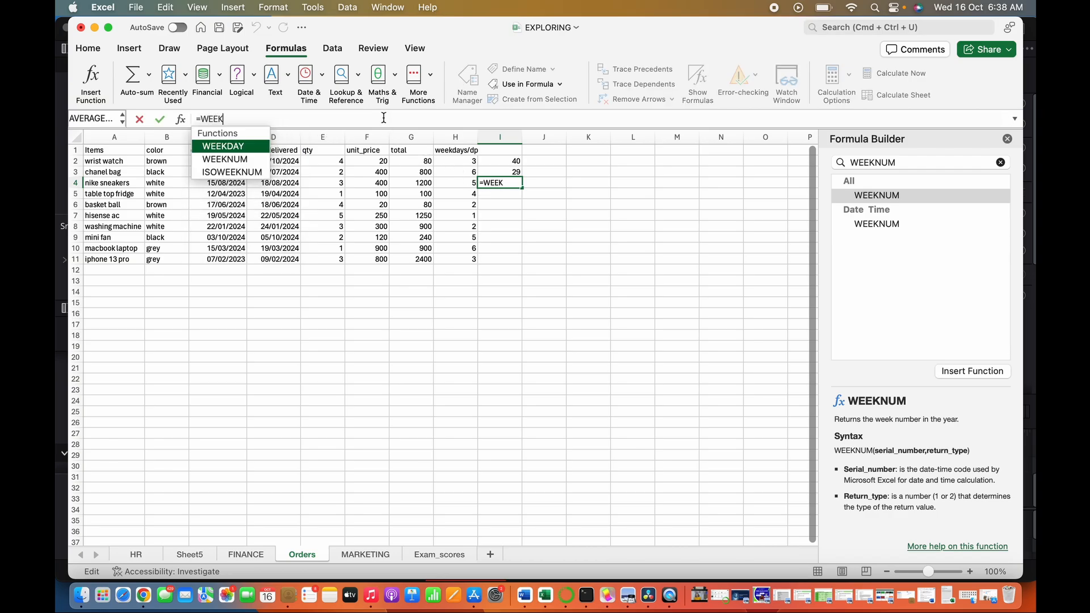
pyautogui.press('Tab')
pyautogui.click(226, 183)
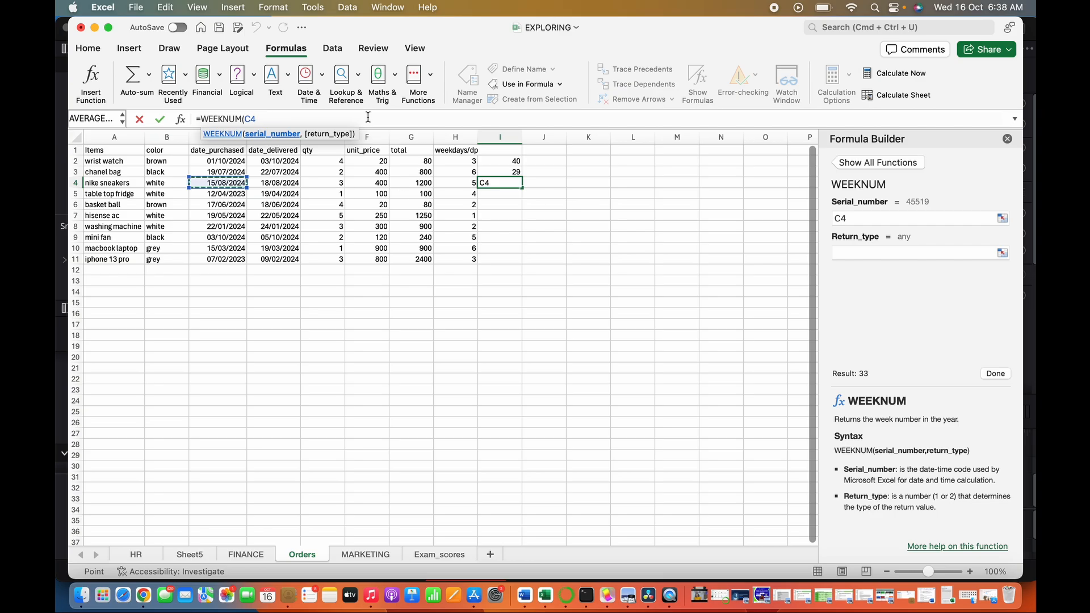
pyautogui.write(',1')
pyautogui.press('Return')
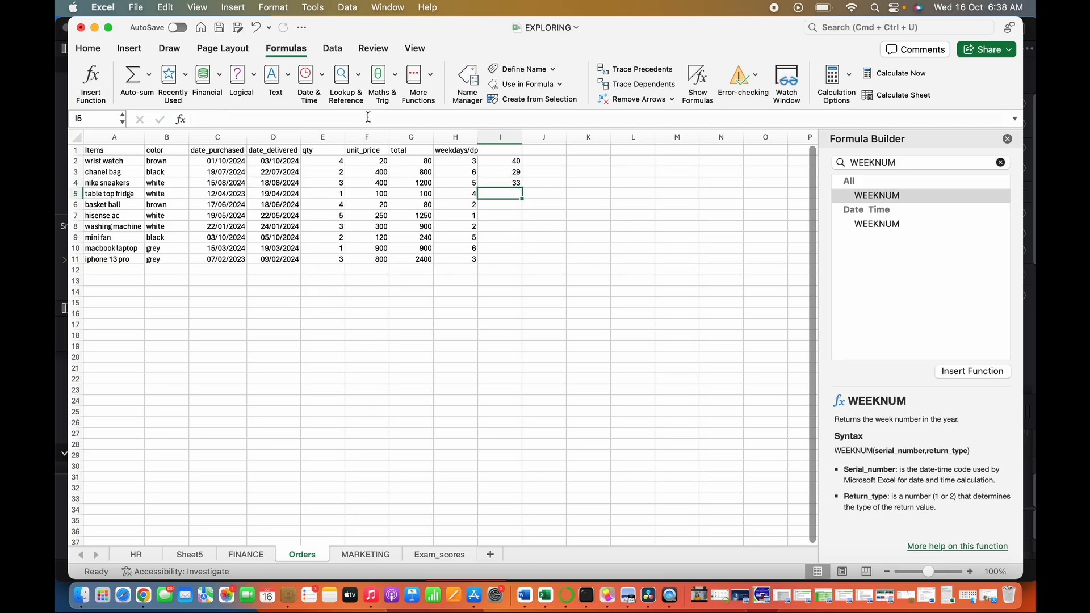
# Fill the WEEKNUM formula from I4 down to I11
pyautogui.click(509, 182)
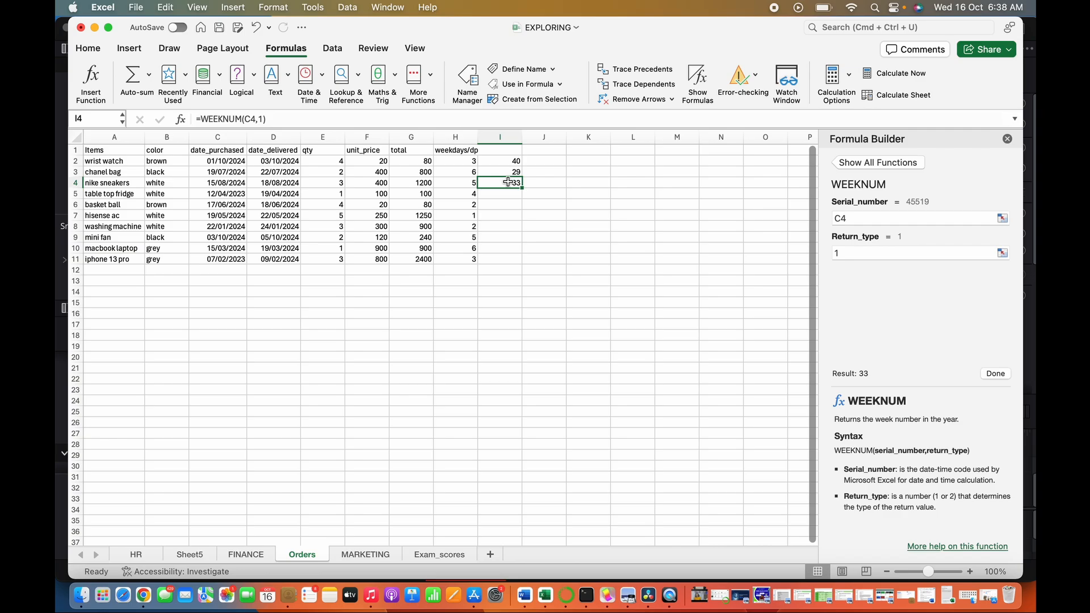
pyautogui.moveTo(522, 189); pyautogui.dragTo(521, 262)
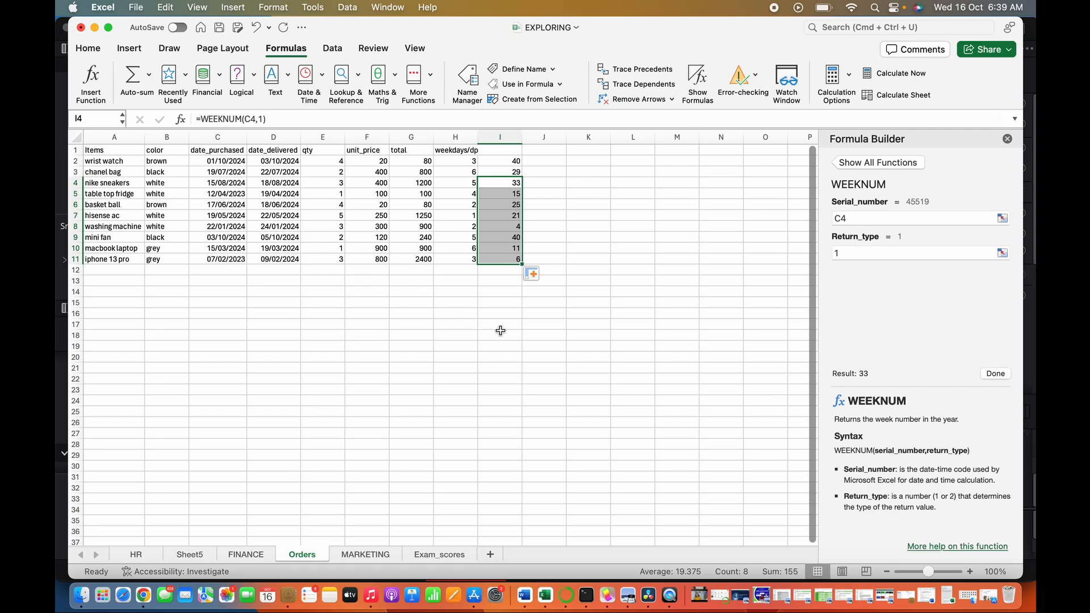
pyautogui.click(567, 263)
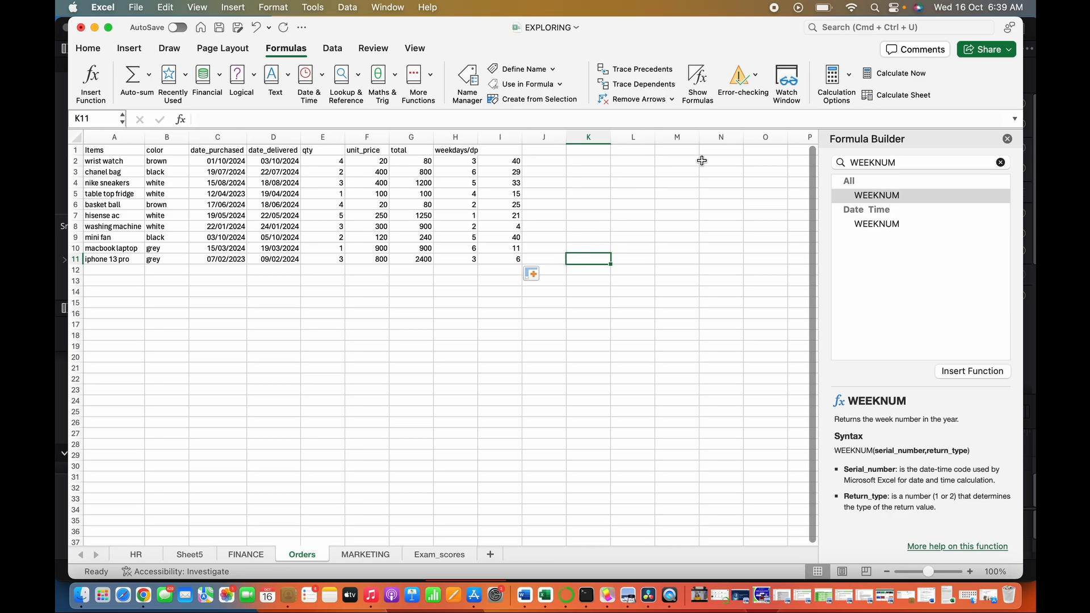
# Search the Formula Builder for NOW and view the function's description and syntax
pyautogui.click(1001, 162)
pyautogui.write('Now')
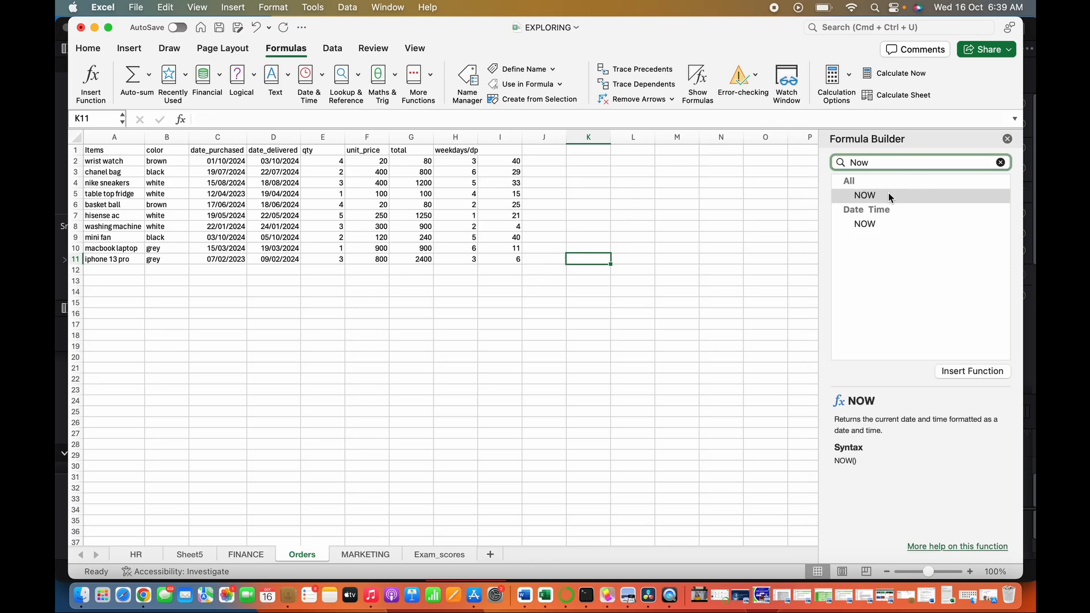
pyautogui.click(889, 194)
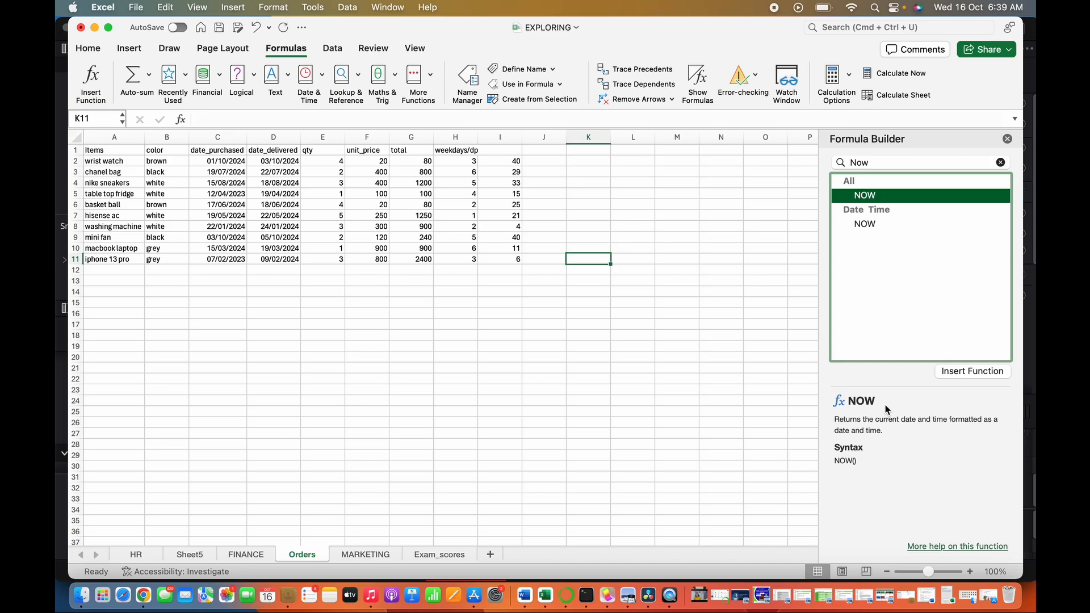
# Enter =NOW() in the empty cell H18 below the table to return the current date and time
pyautogui.click(448, 335)
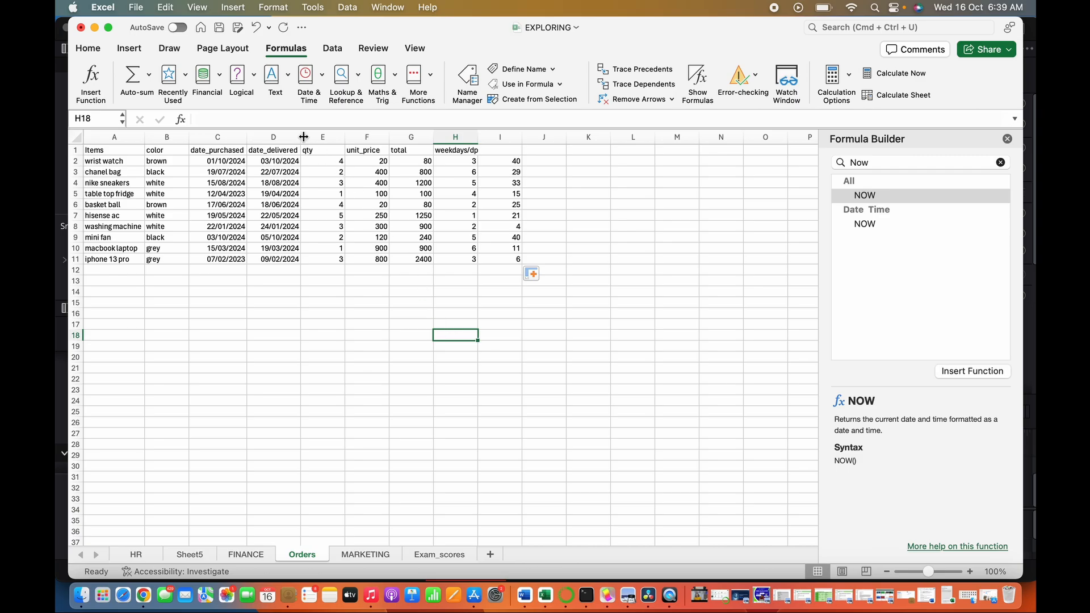
pyautogui.write('=')
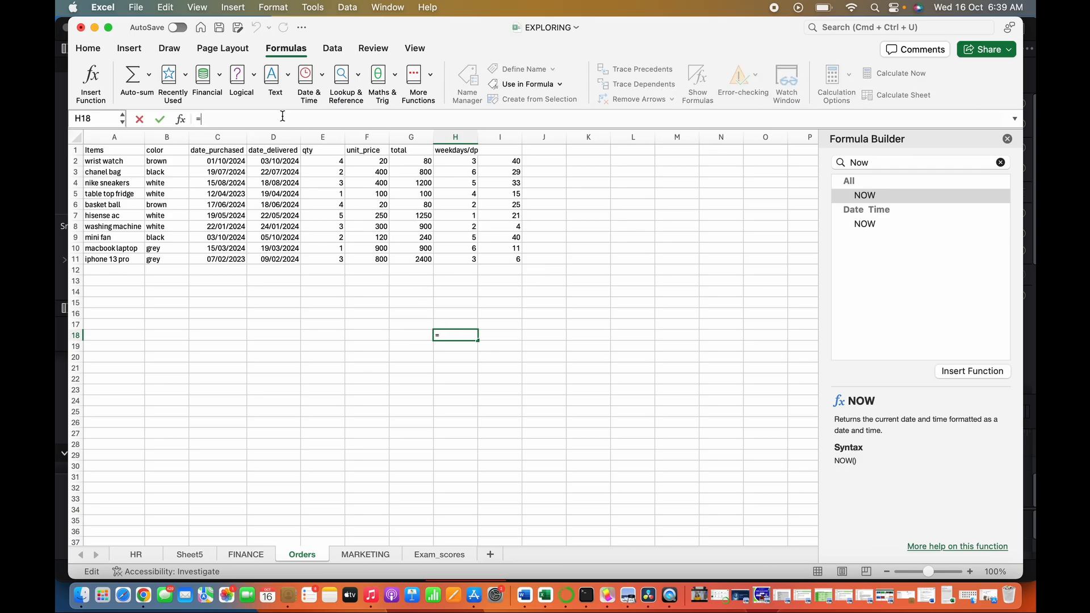
pyautogui.write('NOW')
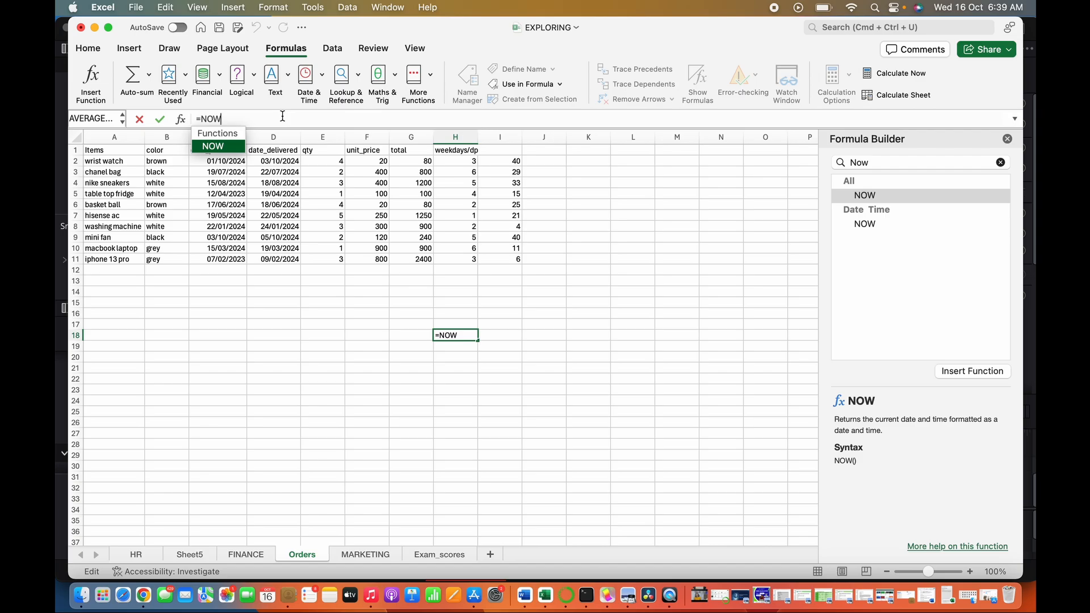
pyautogui.write('(')
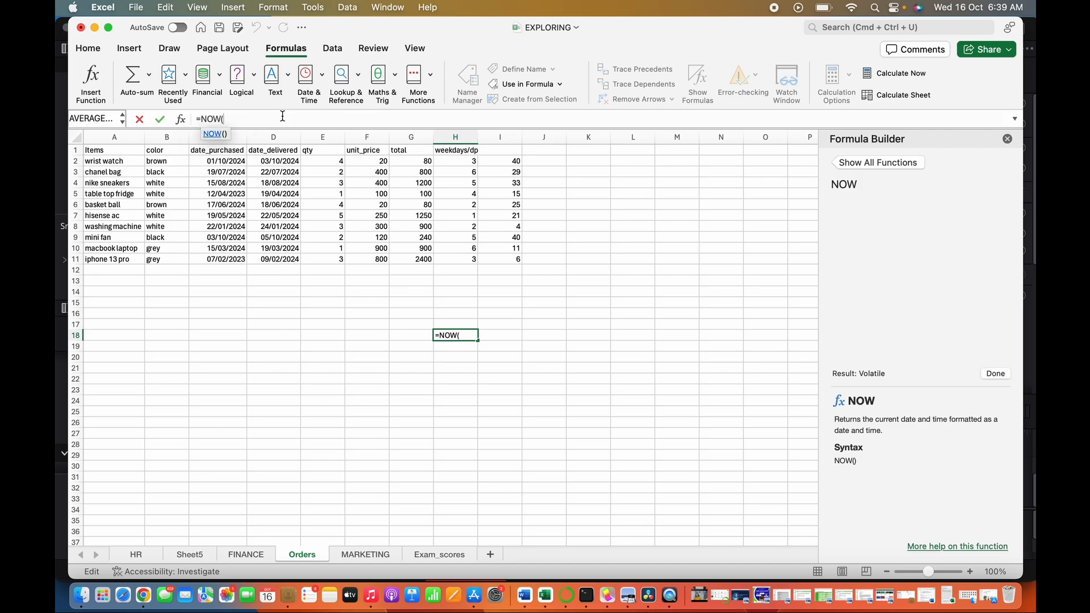
pyautogui.write(')')
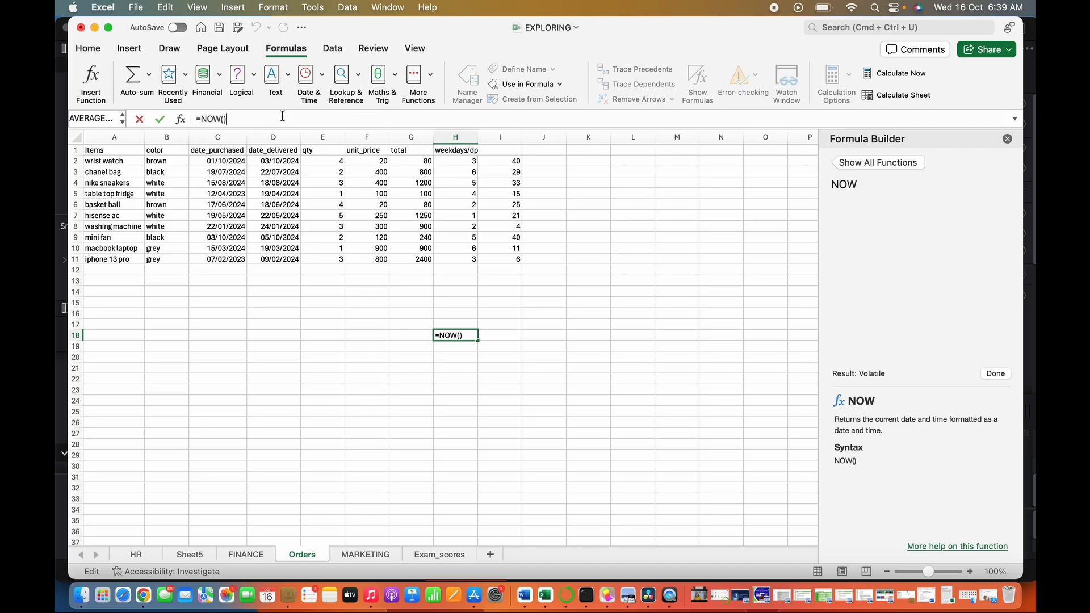
pyautogui.press('Return')
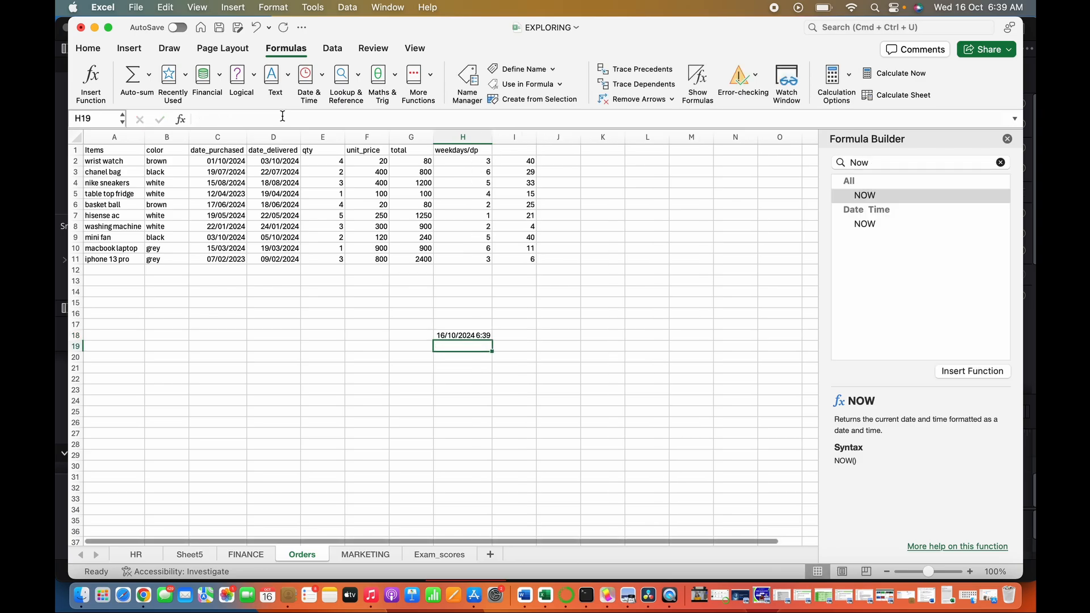
pyautogui.click(465, 334)
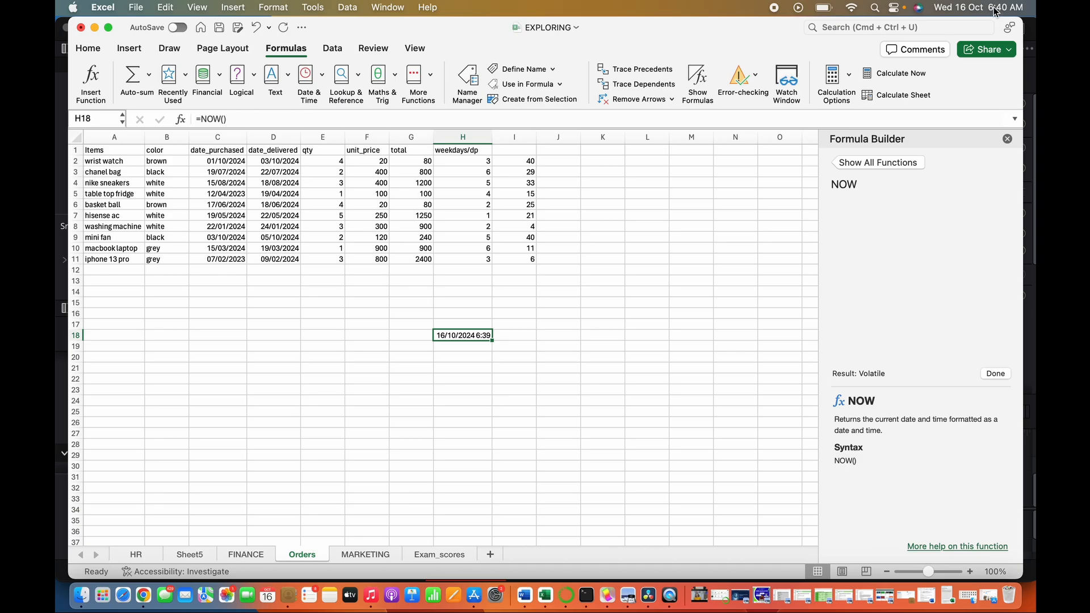
# Enter a second =NOW() formula in the empty cell J22
pyautogui.click(551, 380)
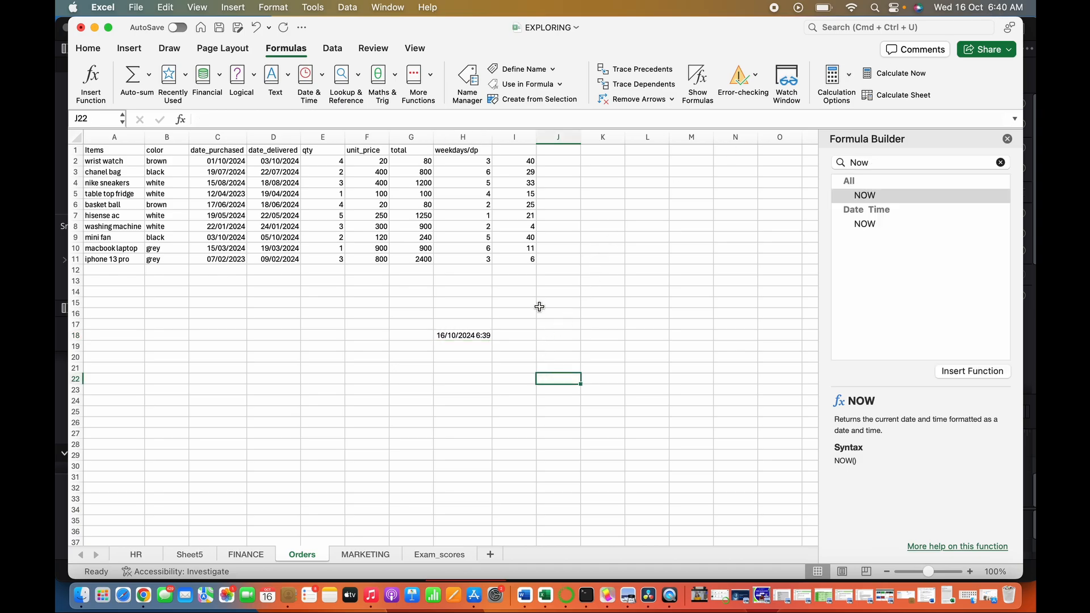
pyautogui.click(429, 115)
pyautogui.write('=')
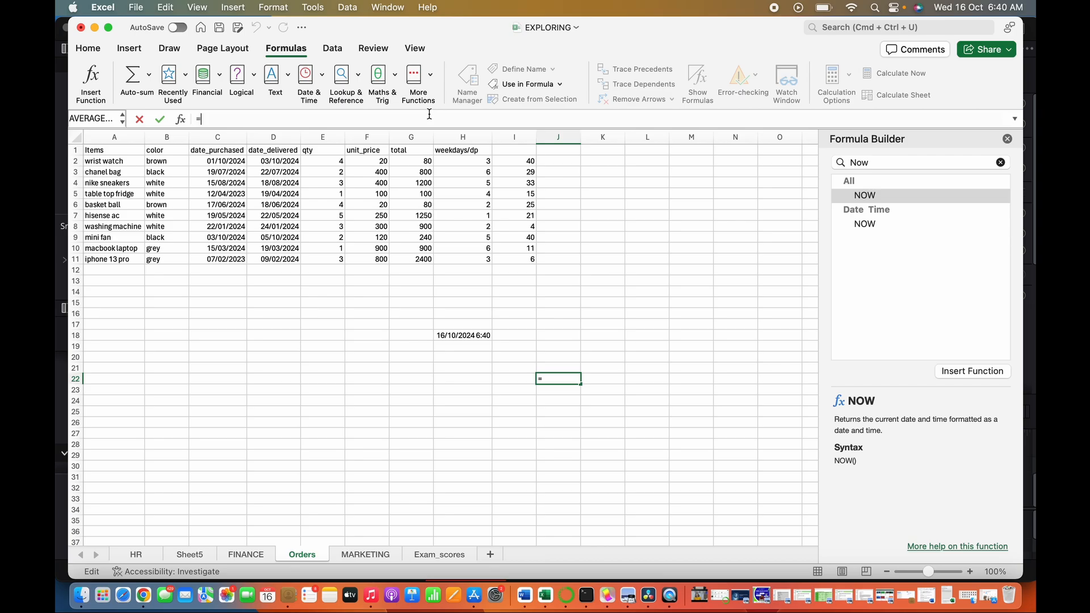
pyautogui.write('NO')
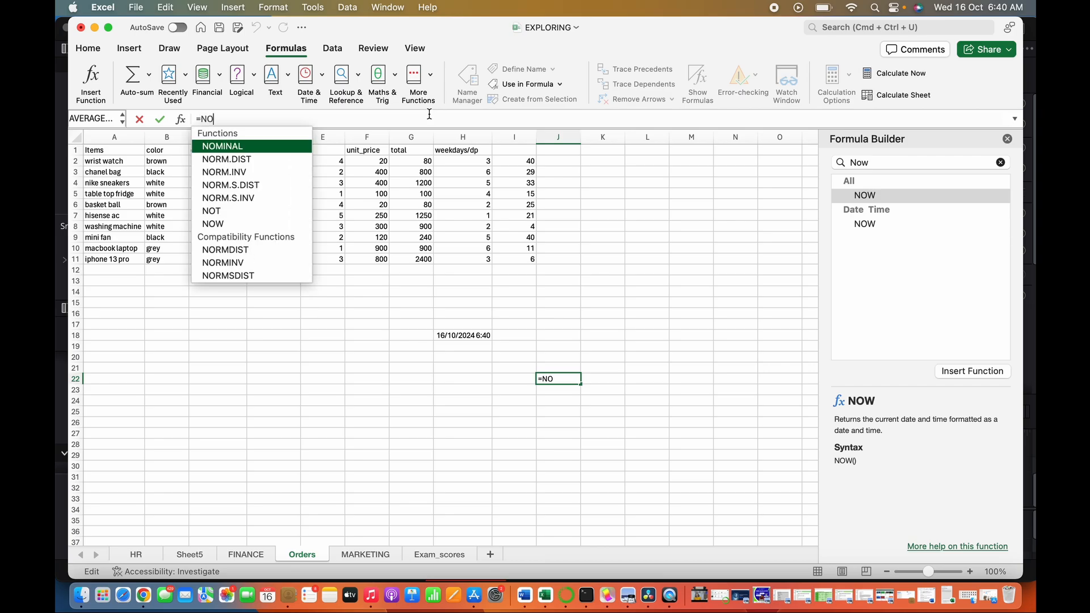
pyautogui.write('W(')
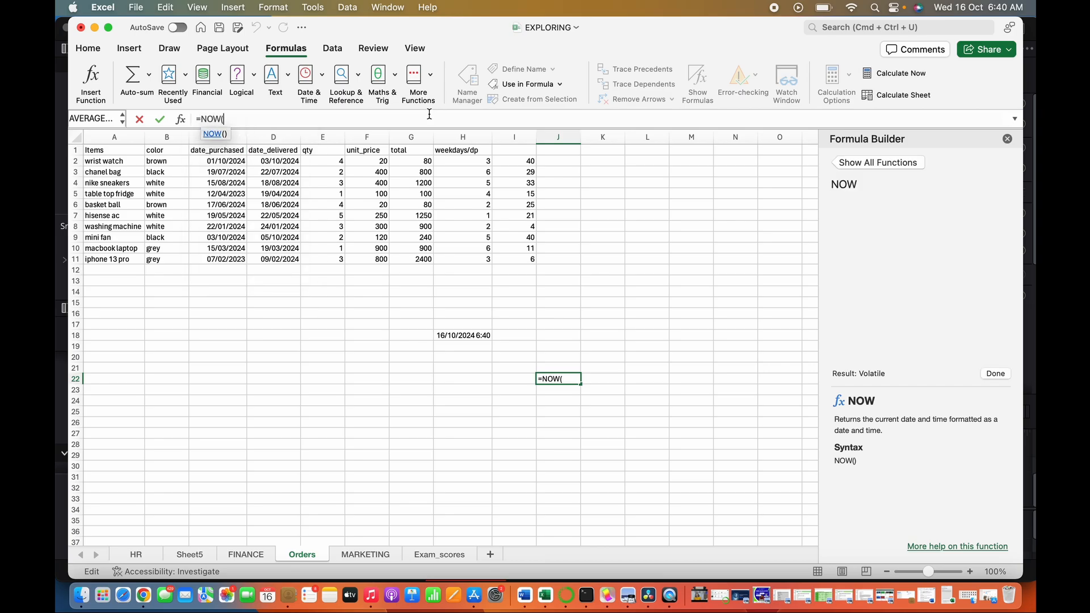
pyautogui.write(')')
pyautogui.press('Return')
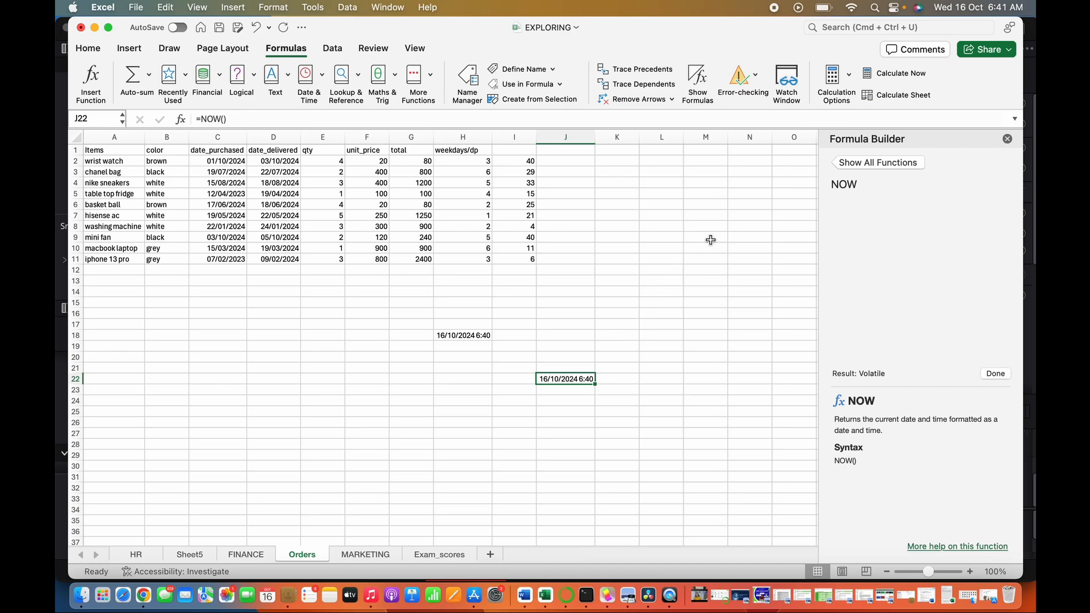
# Search the Formula Builder for DATE and read the function's syntax and its year, month and day arguments
pyautogui.click(1007, 139)
pyautogui.click(915, 162)
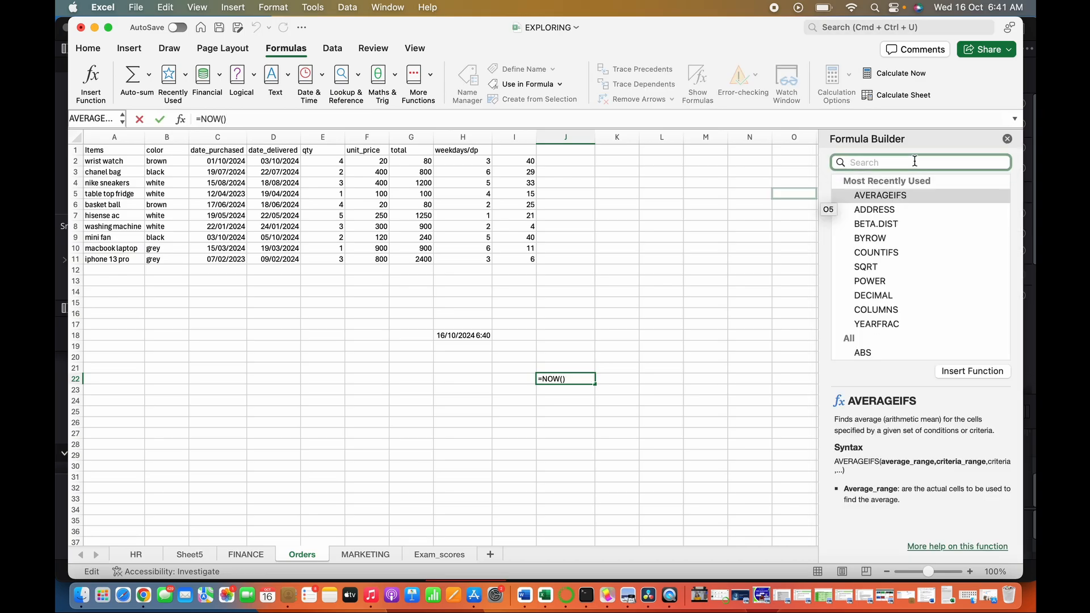
pyautogui.write('DATE')
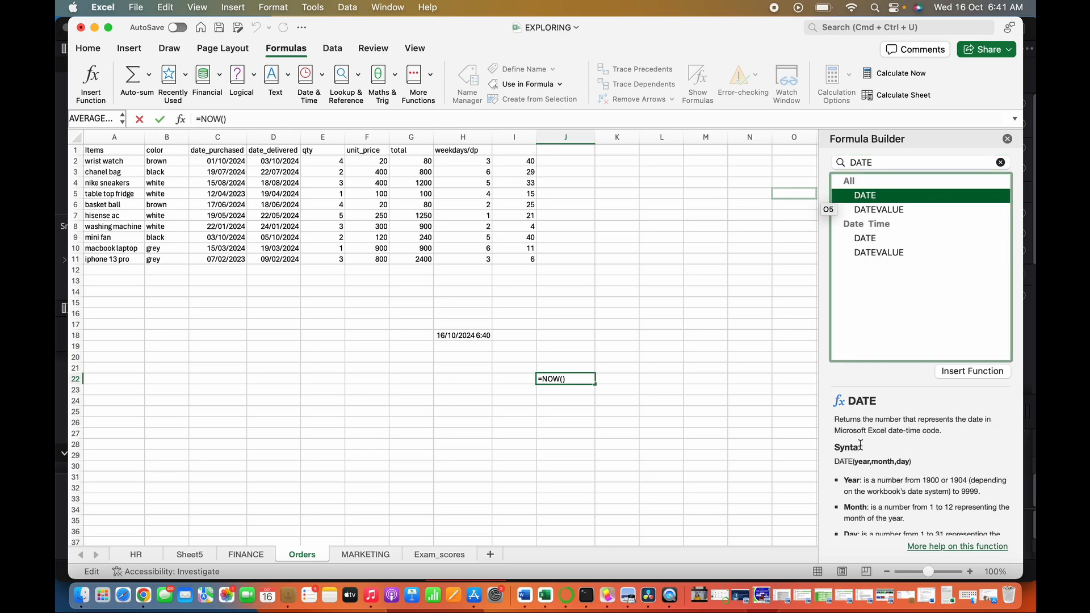
pyautogui.scroll(-2, 919, 444)
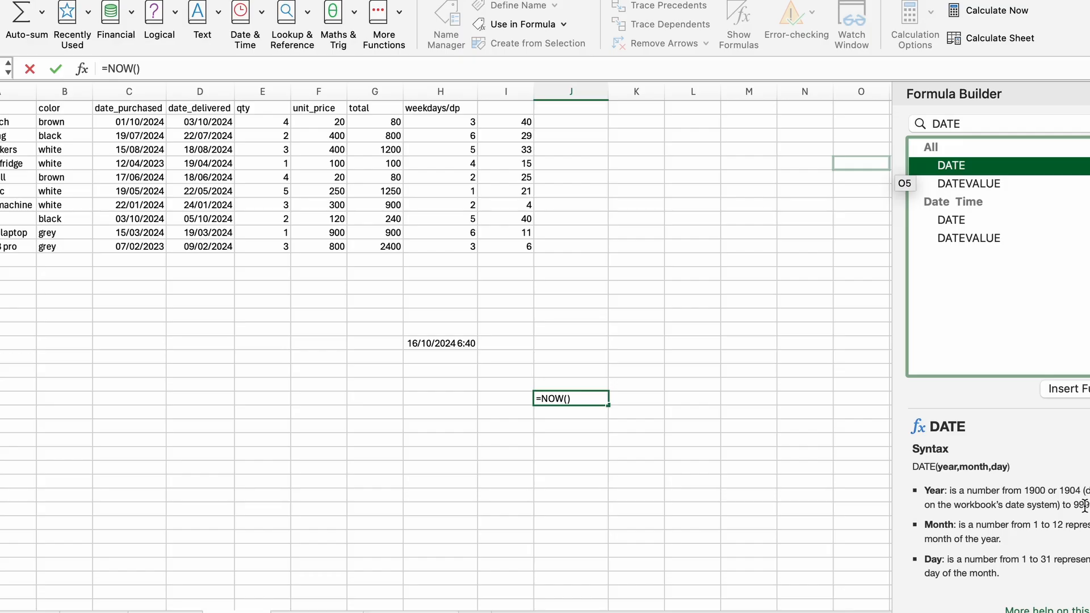
pyautogui.moveTo(1089, 505); pyautogui.dragTo(1071, 506)
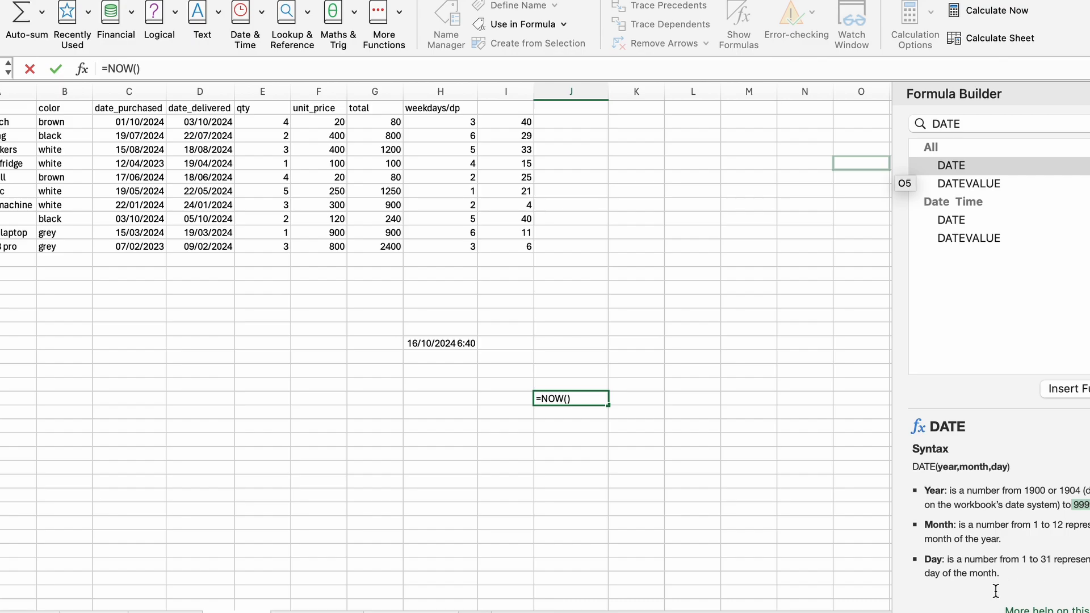
# Enter the formula =DATE(2024,10,03) in cell J2 beside the first order
pyautogui.press('Return')
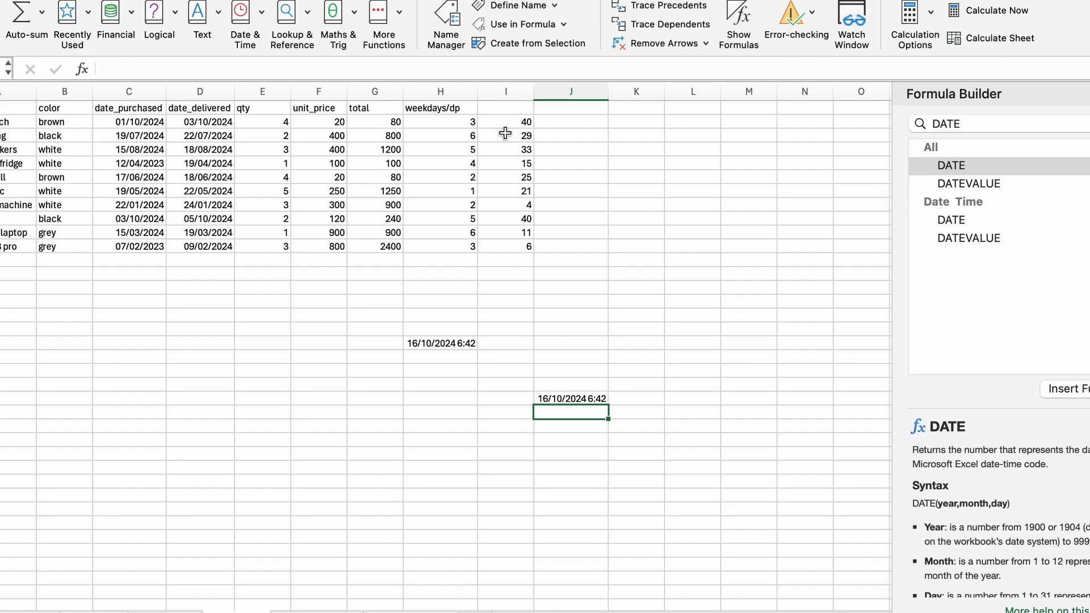
pyautogui.click(576, 122)
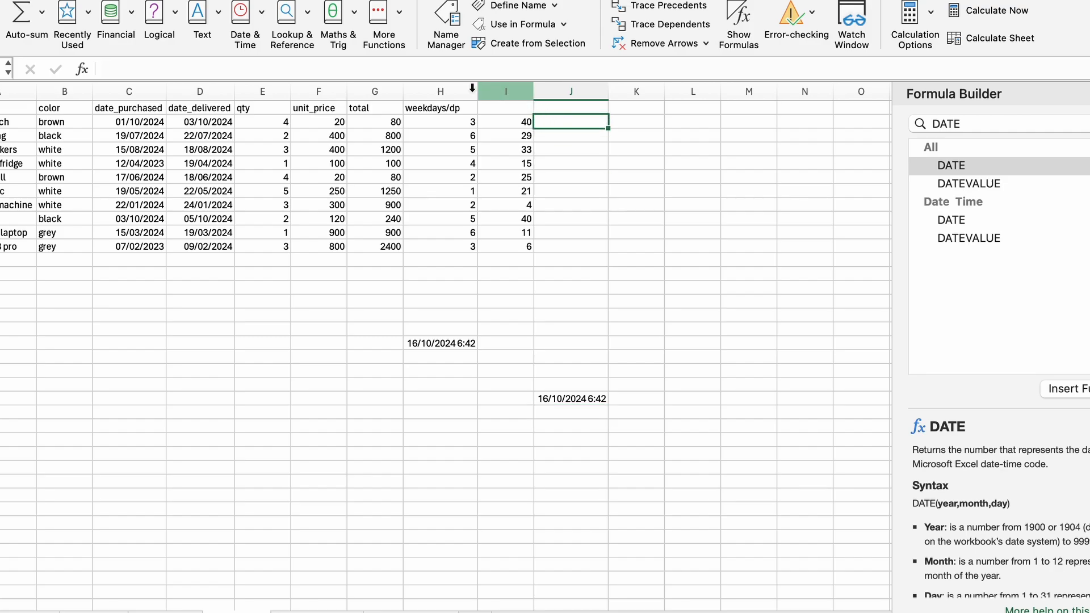
pyautogui.click(166, 73)
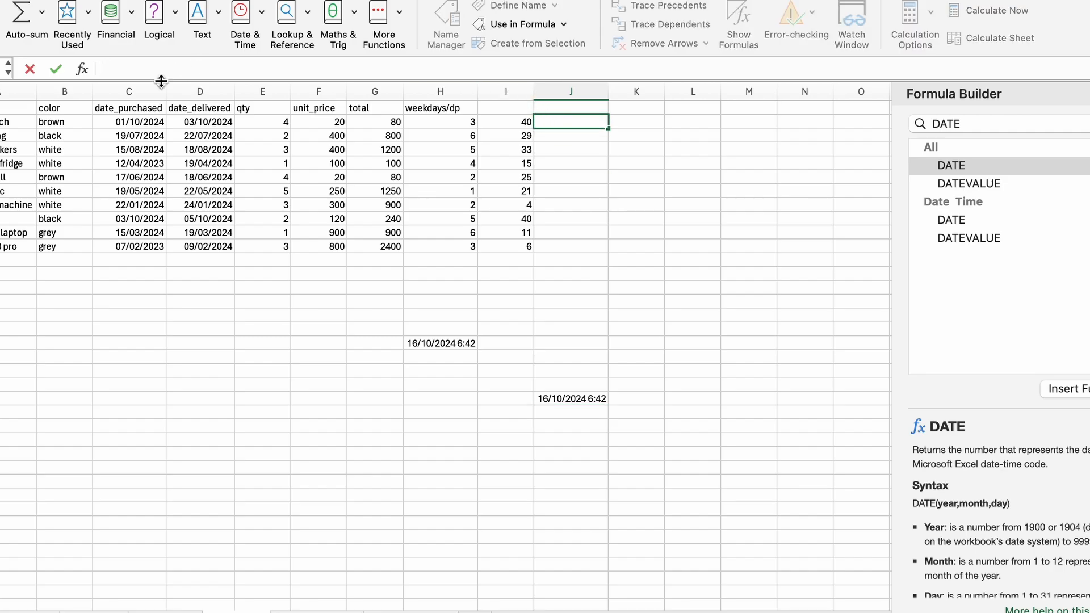
pyautogui.write('=DAT')
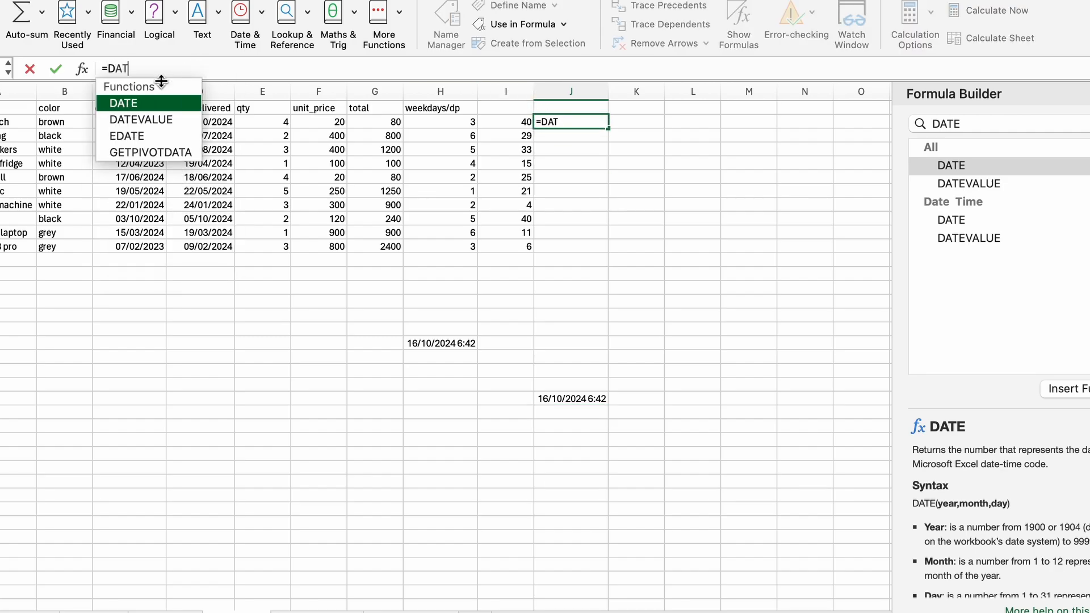
pyautogui.write('E(')
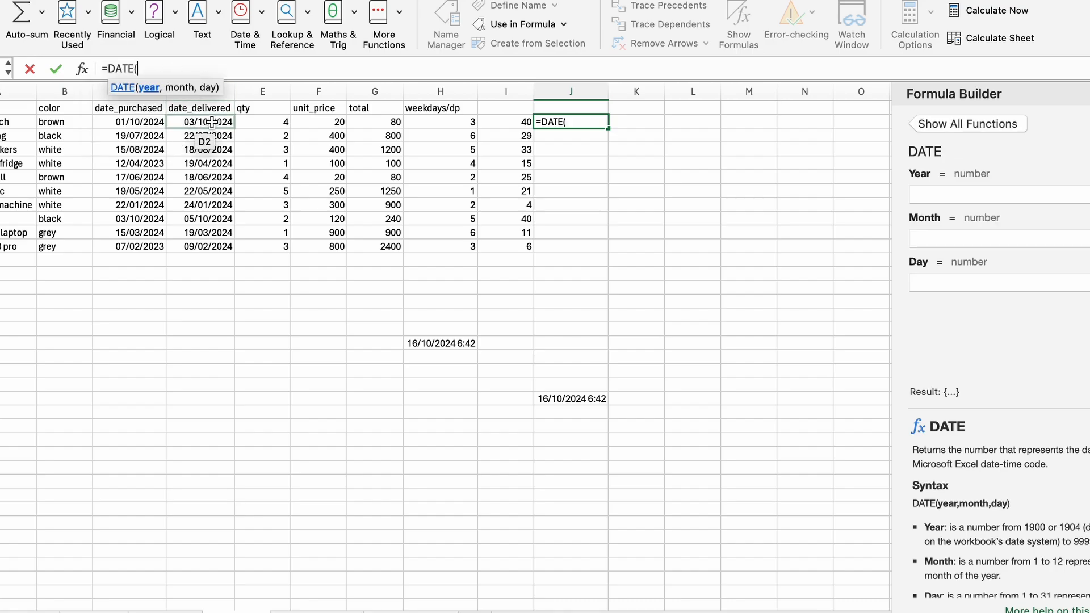
pyautogui.write('2024,')
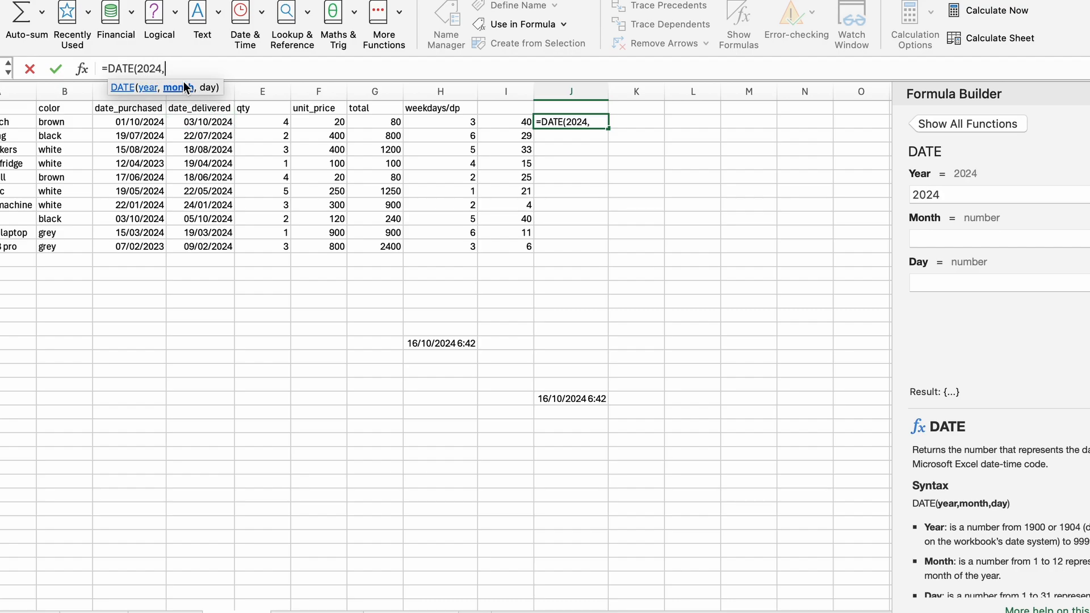
pyautogui.write('10,')
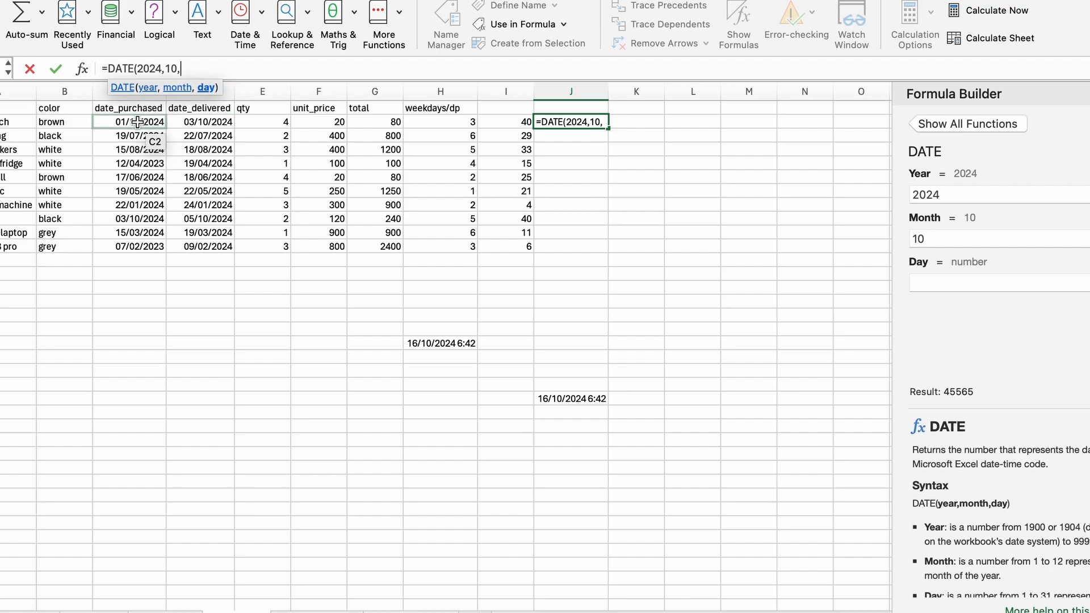
pyautogui.write('03)')
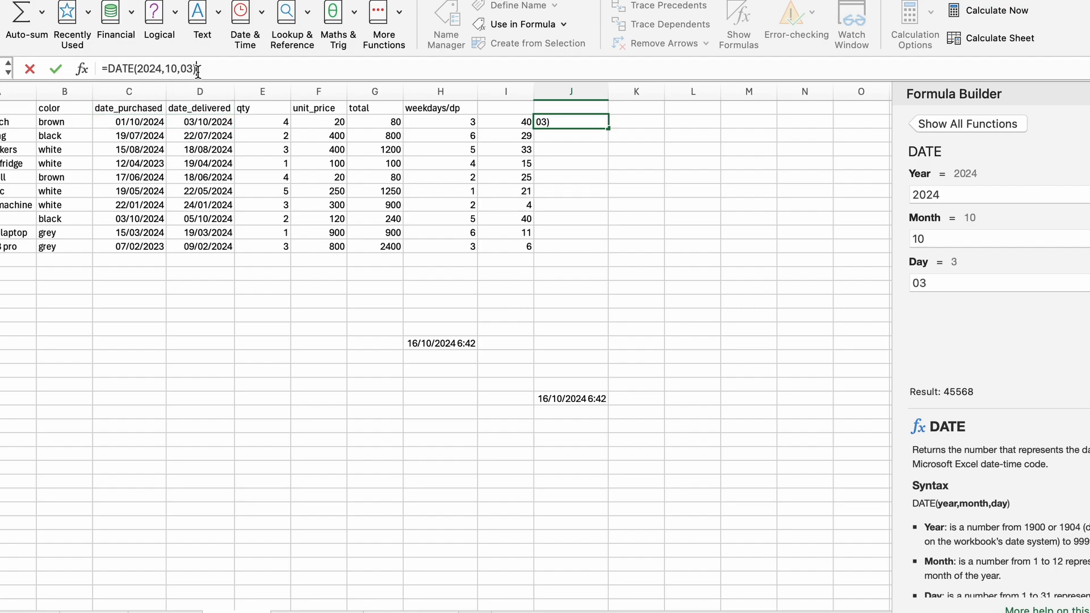
pyautogui.press('Return')
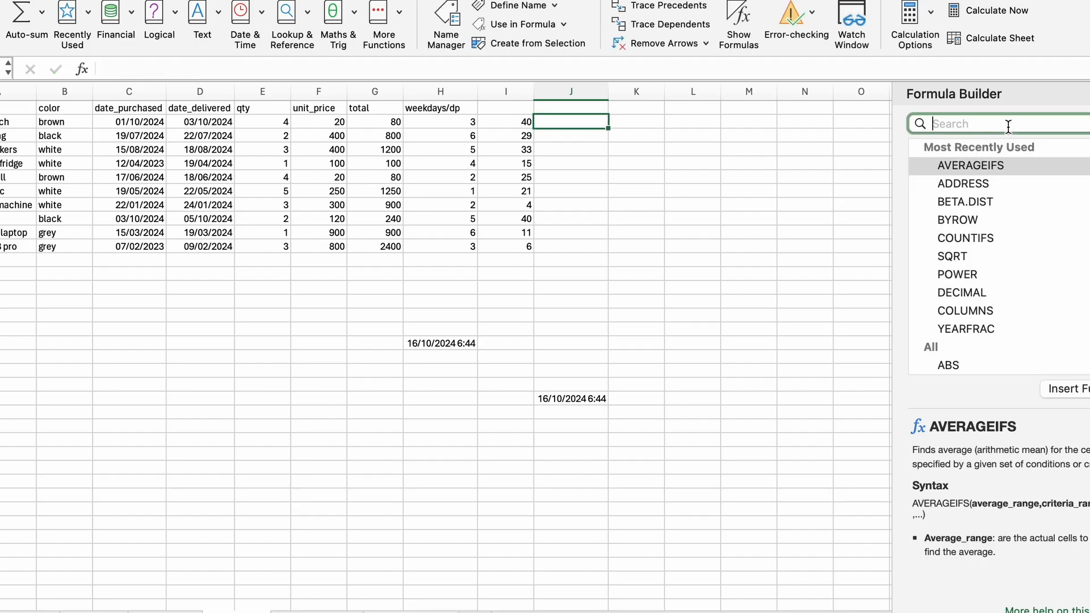
# Look up DATE in the Formula Builder and build the 3 October 2024 delivery date in J2 with =DATE(2024,10,3)
pyautogui.write('DATE')
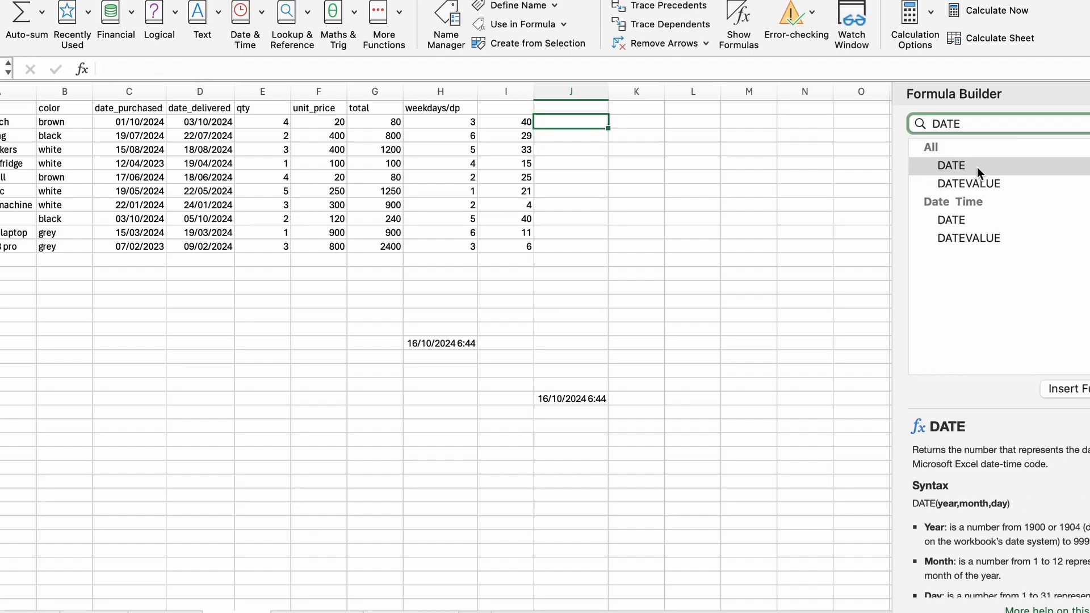
pyautogui.click(977, 167)
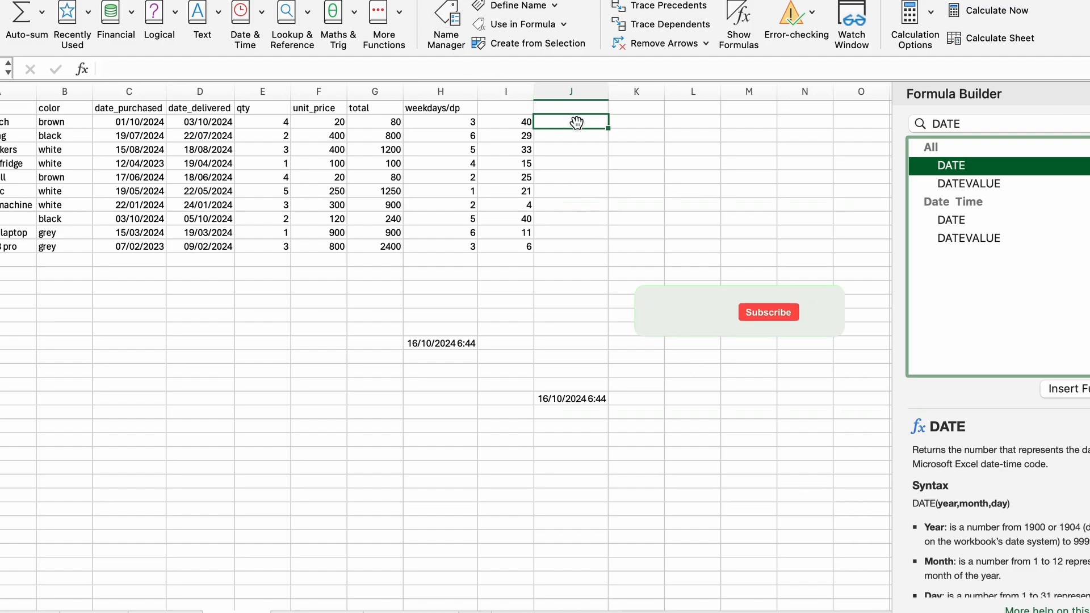
pyautogui.click(497, 64)
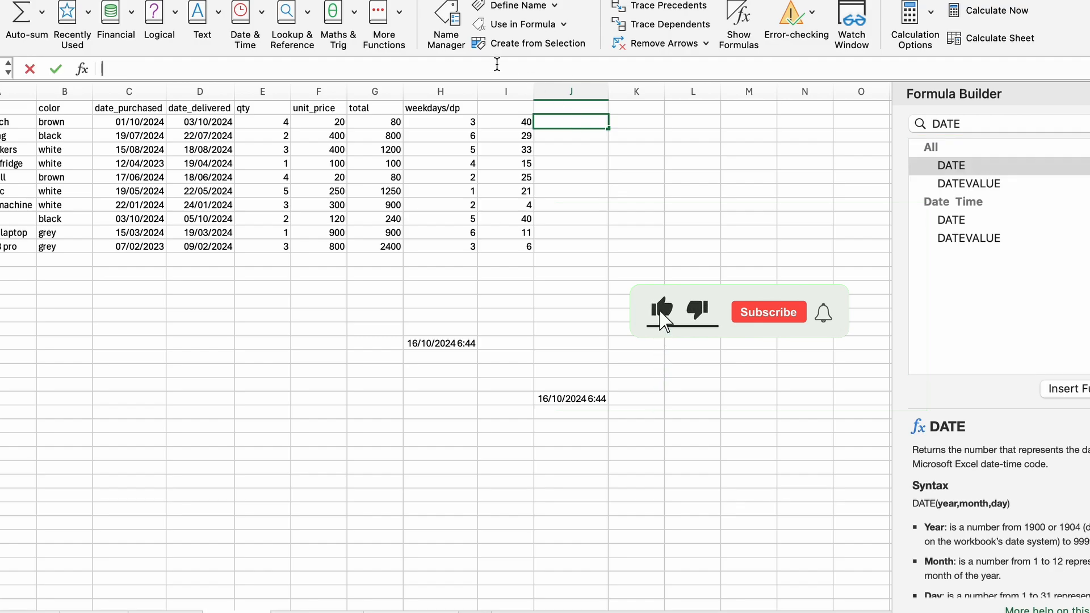
pyautogui.write('=')
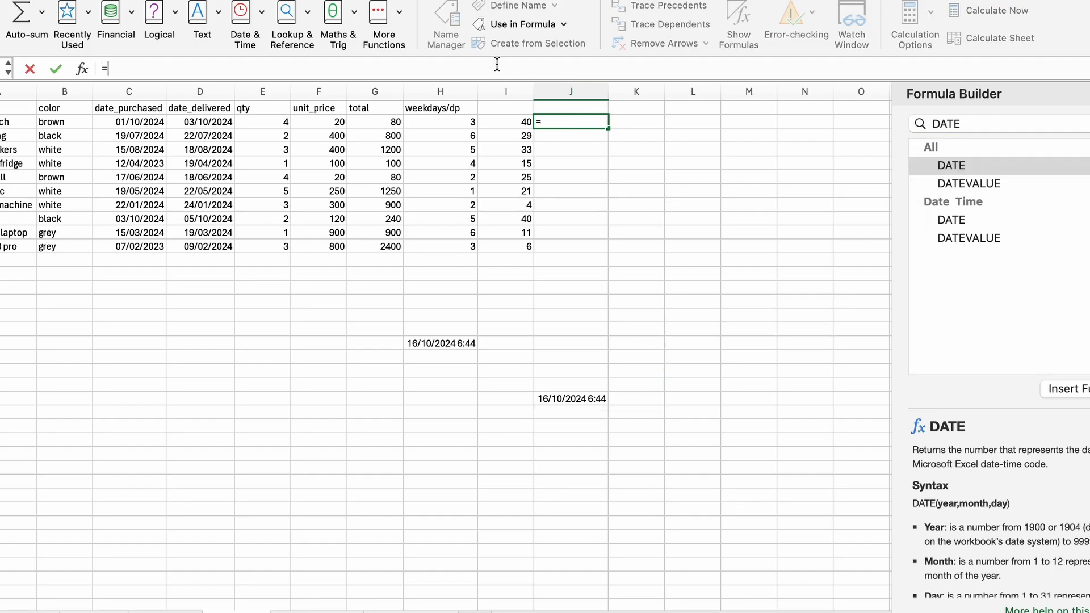
pyautogui.write('DATE(')
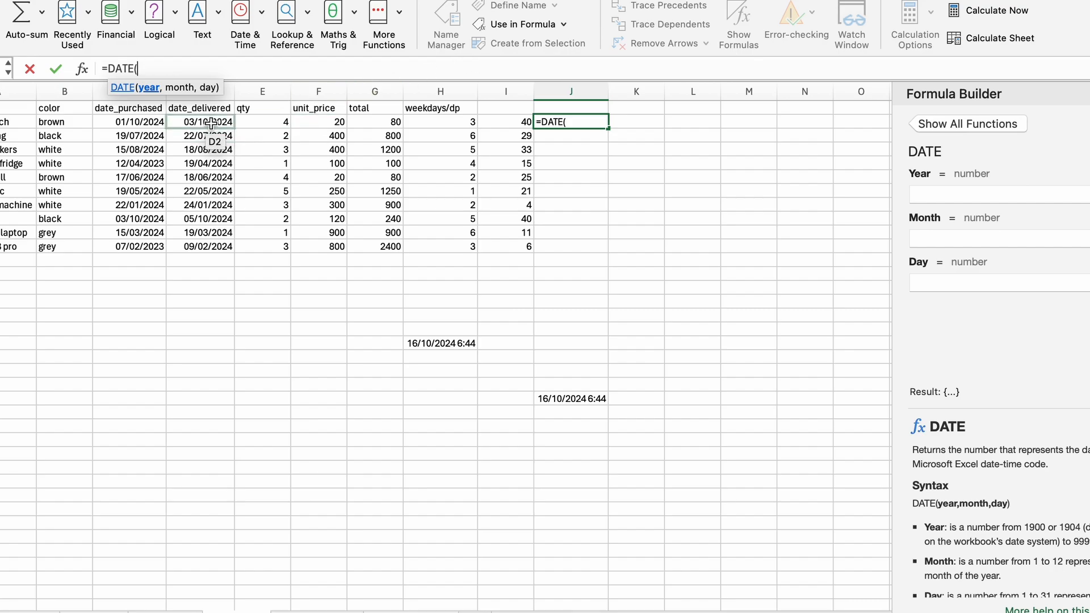
pyautogui.write('2024')
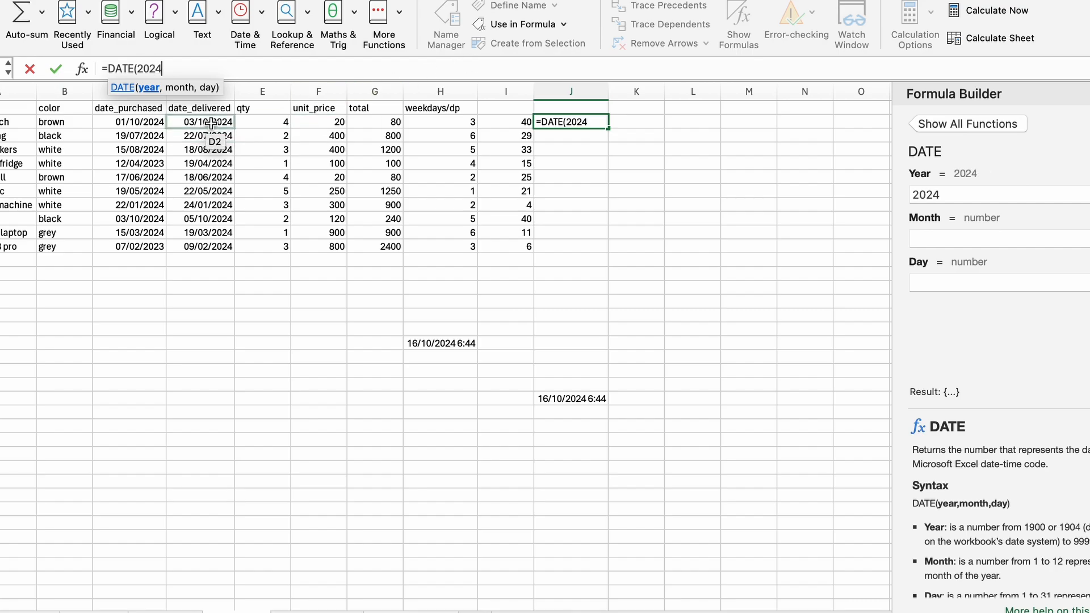
pyautogui.write(',10,')
pyautogui.click(210, 122)
pyautogui.write(')')
pyautogui.press('Return')
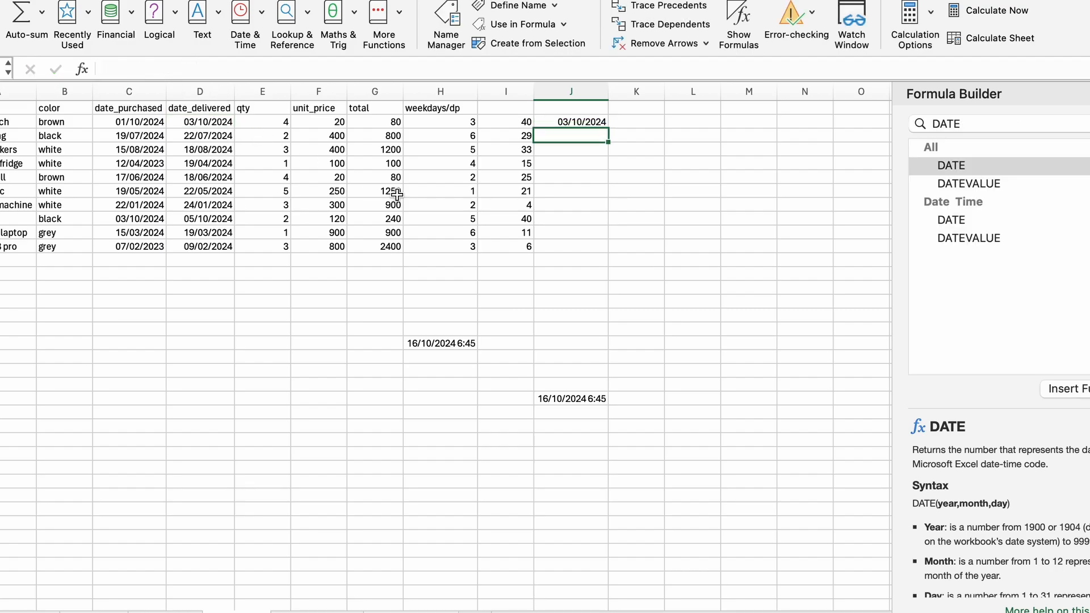
# Compare the DATE formula's result in J2 with the first order's date_delivered value in D2
pyautogui.click(563, 120)
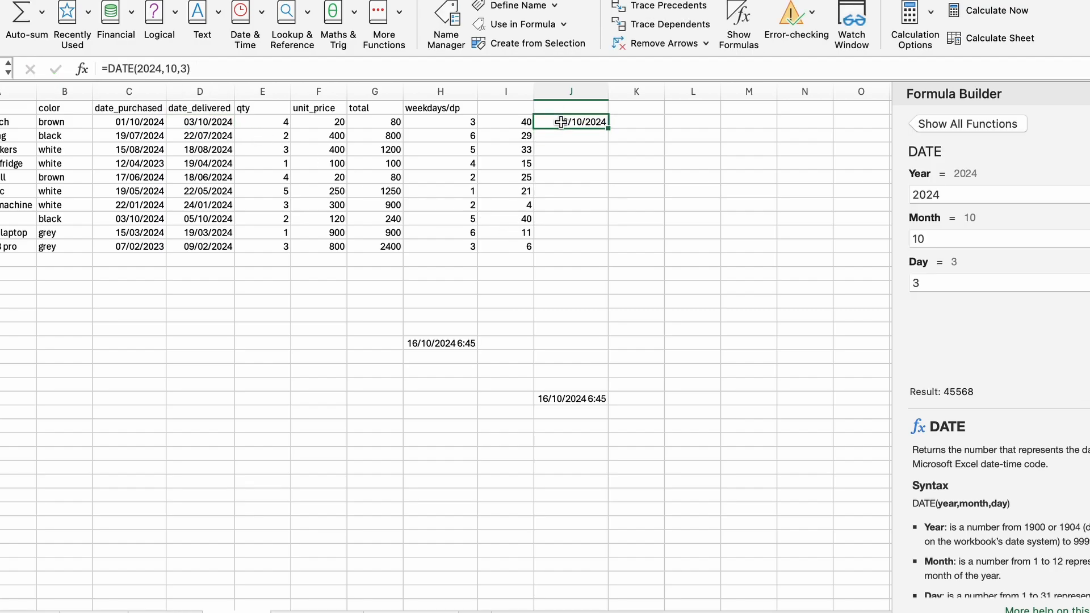
pyautogui.click(230, 121)
pyautogui.click(589, 123)
# Enter =DATE(2024,07,02) in cell J3 beside the second order and select the cell to check it
pyautogui.click(572, 139)
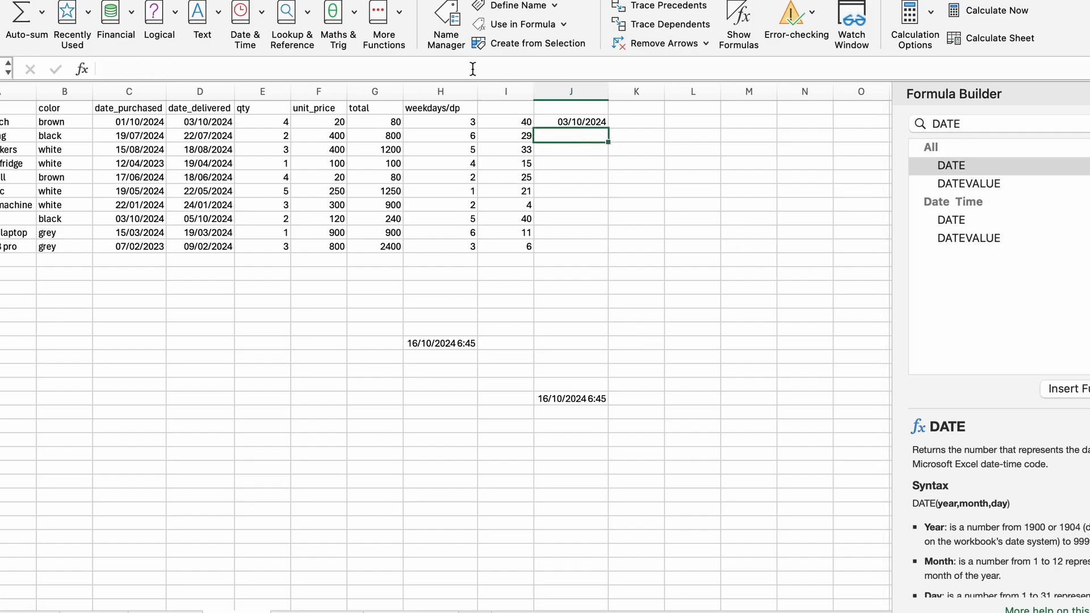
pyautogui.click(508, 72)
pyautogui.write('=DATE(')
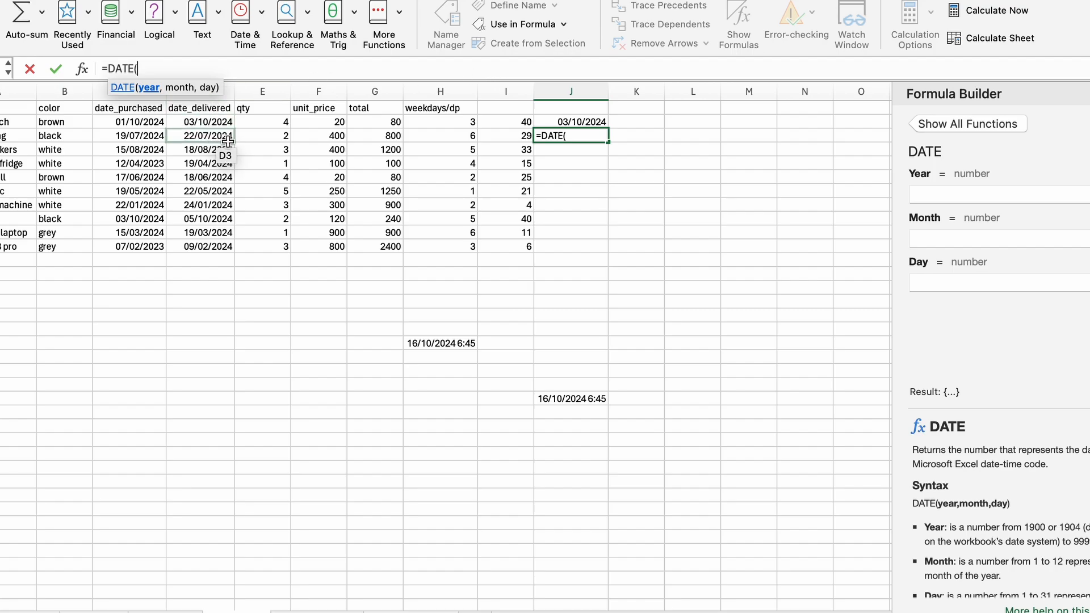
pyautogui.write('2024,')
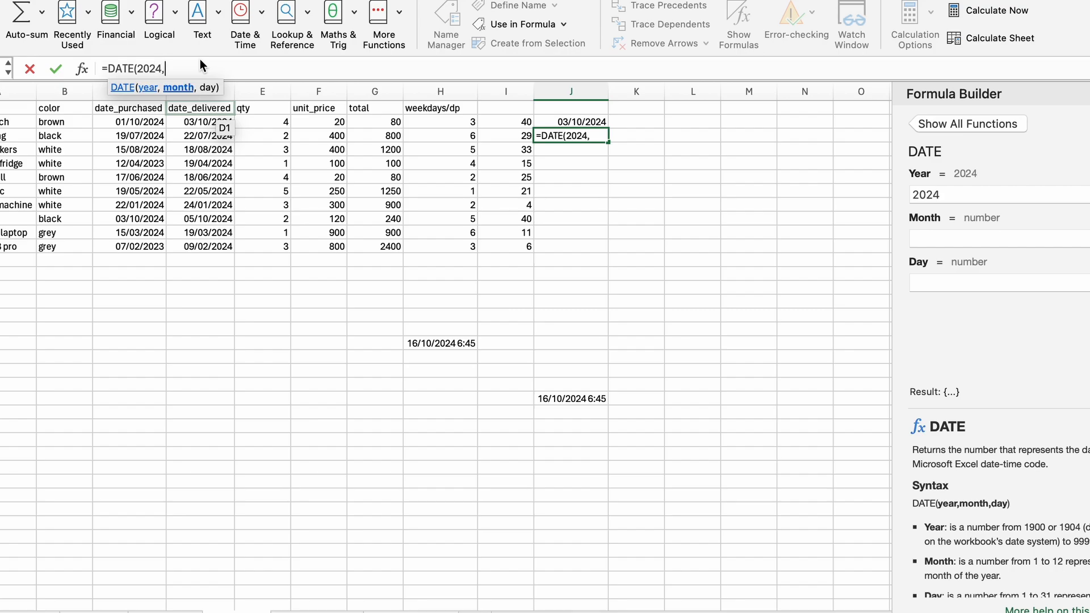
pyautogui.write('07,0')
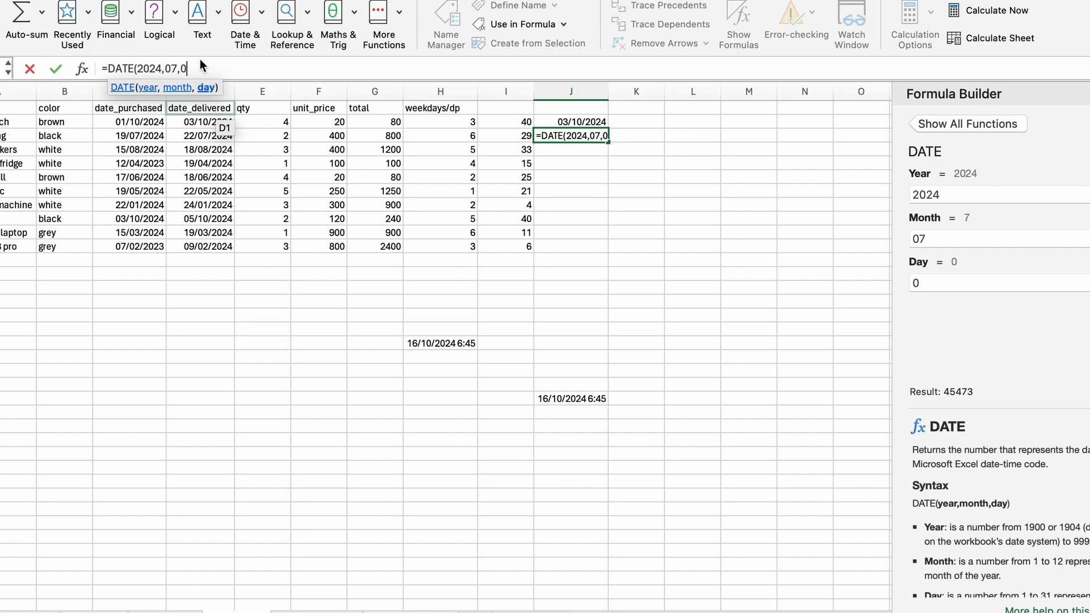
pyautogui.write('2)')
pyautogui.press('Return')
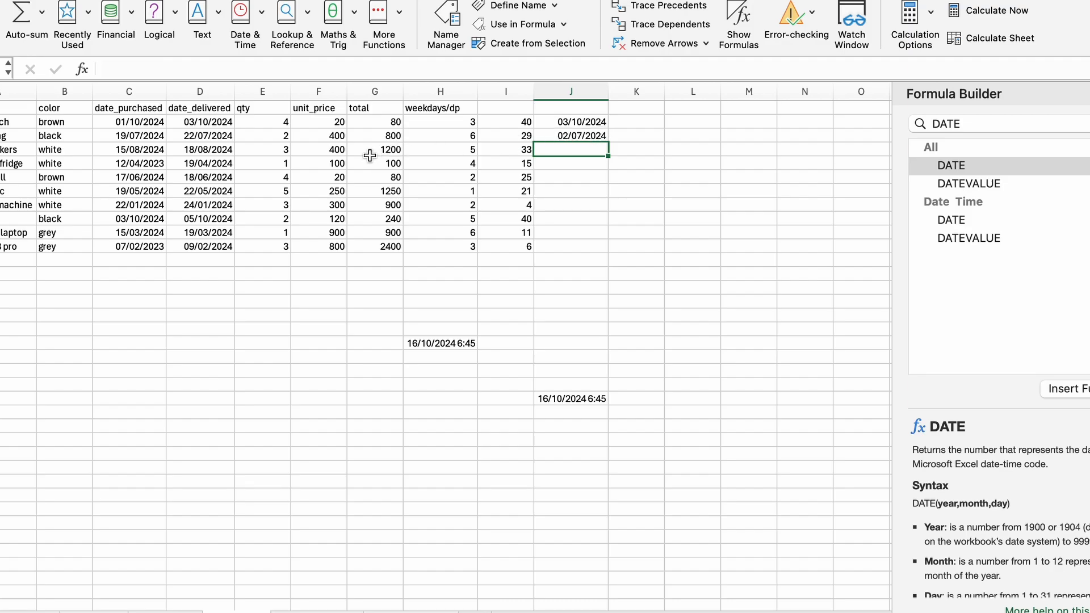
pyautogui.click(594, 136)
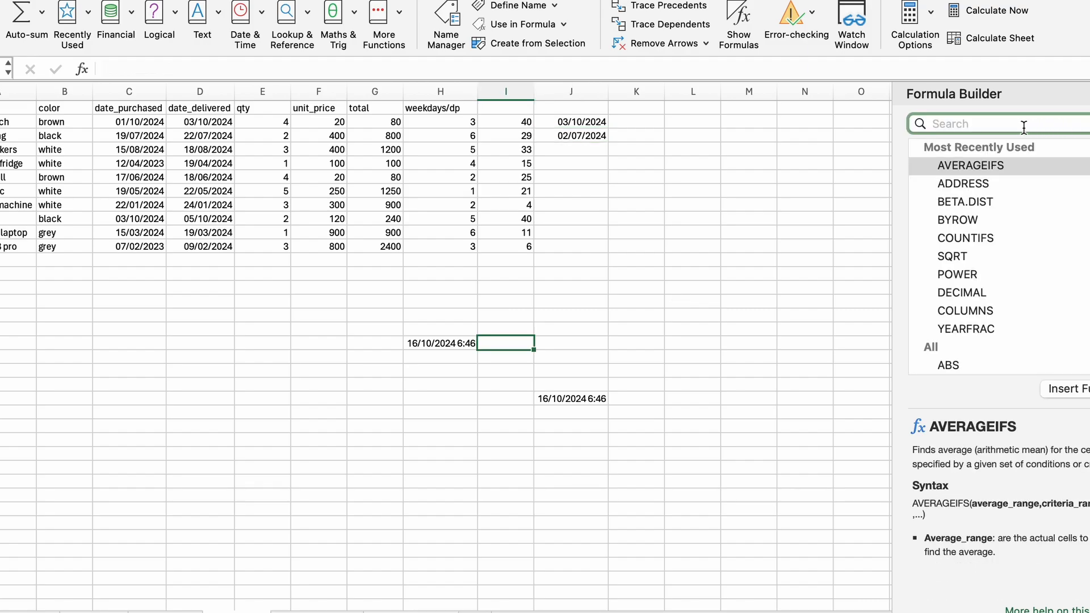
# Search the Formula Builder for HOUR, view its syntax, and inspect the NOW timestamps in H18 and J22
pyautogui.write('HOUR')
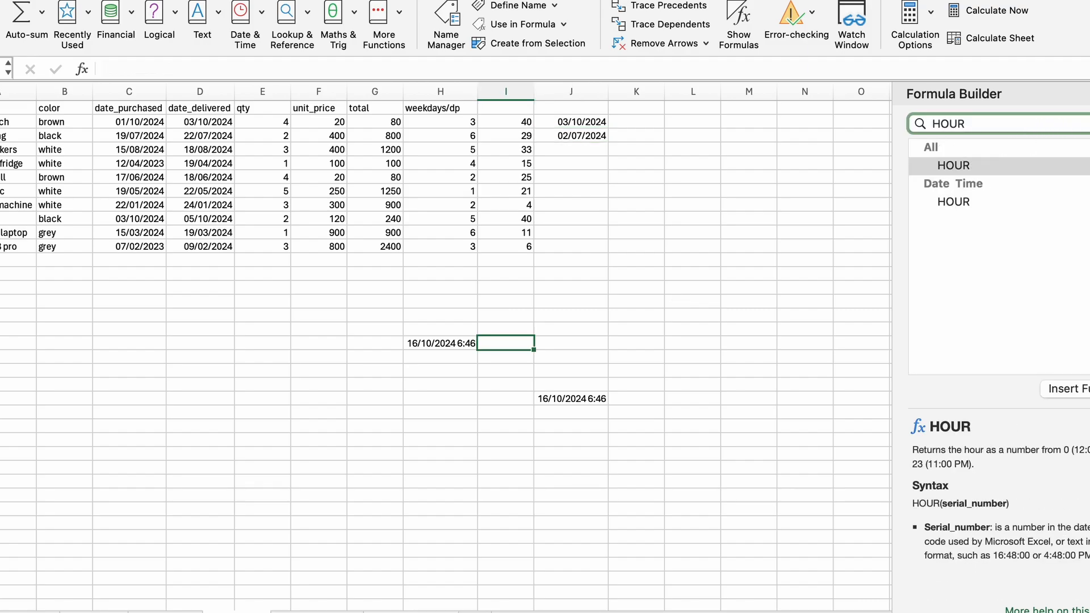
pyautogui.click(986, 168)
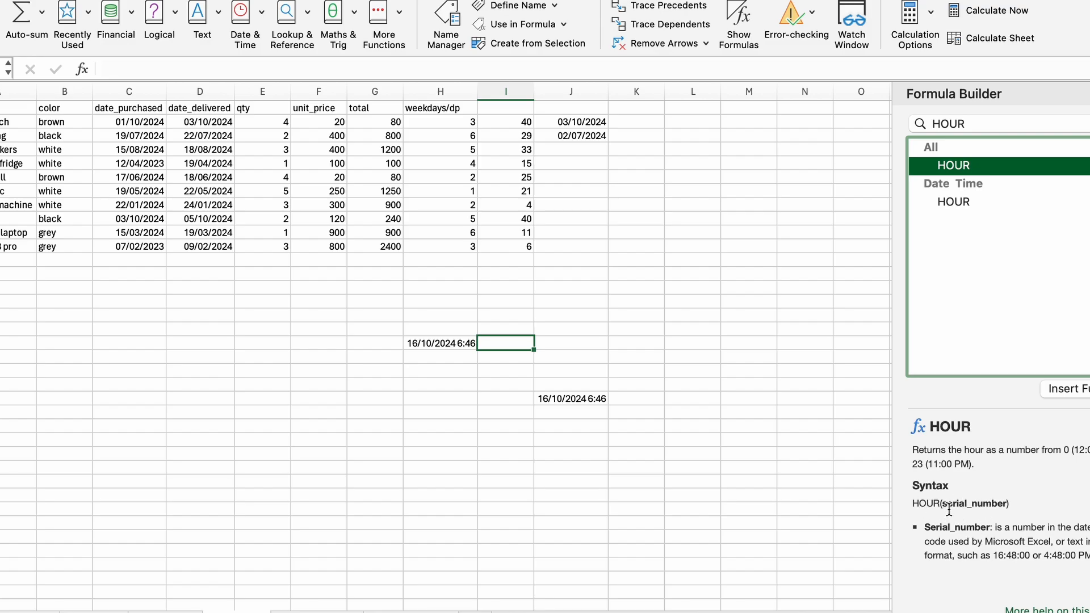
pyautogui.click(433, 343)
pyautogui.click(571, 398)
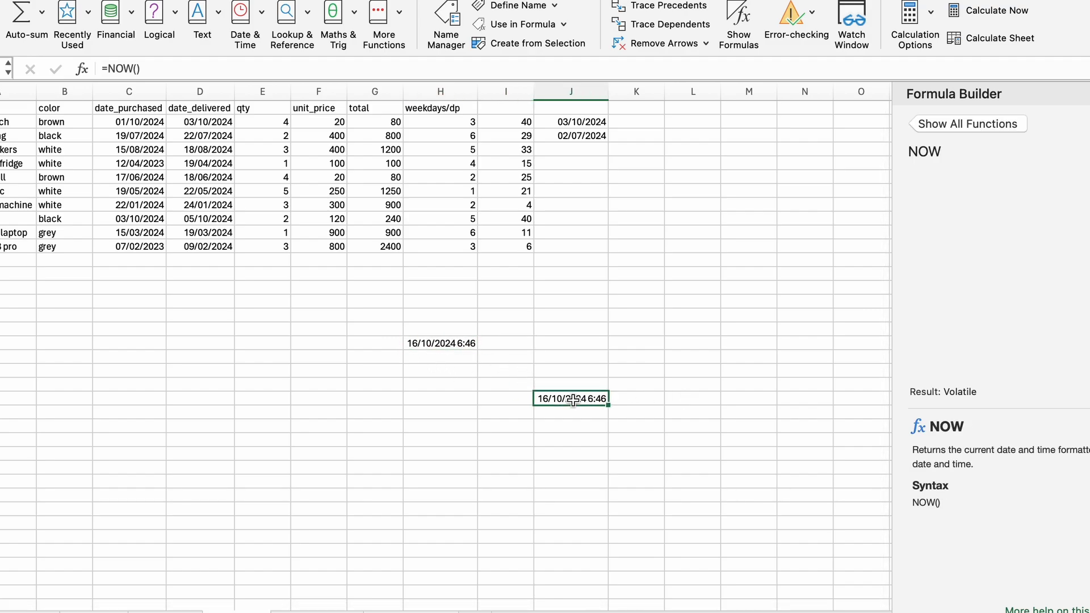
pyautogui.click(453, 347)
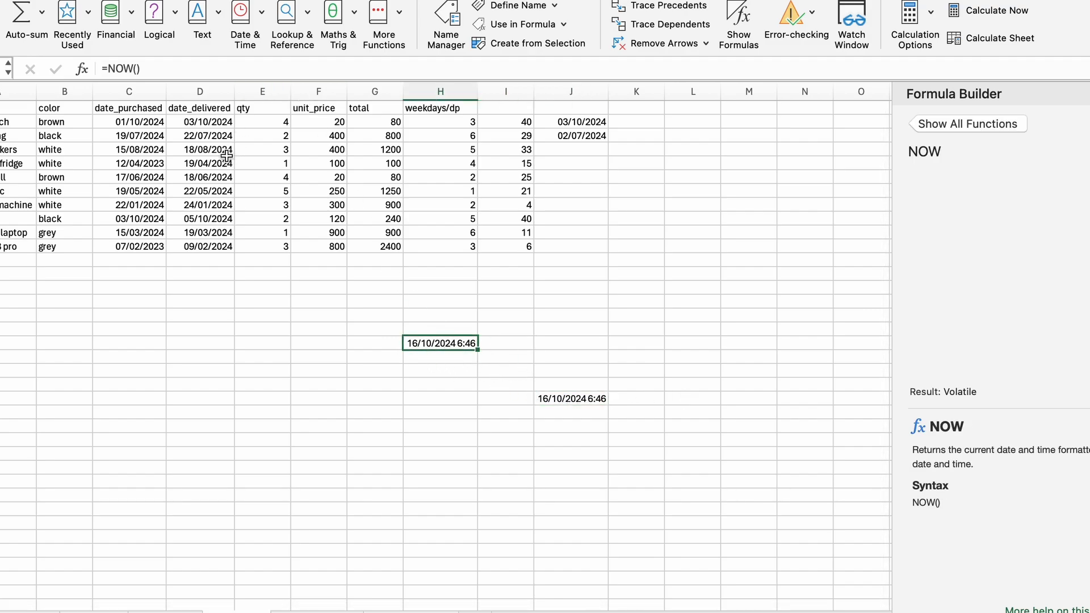
# Extract the hour from the timestamp in H18 by entering =HOUR(H18) in cell J18
pyautogui.click(554, 343)
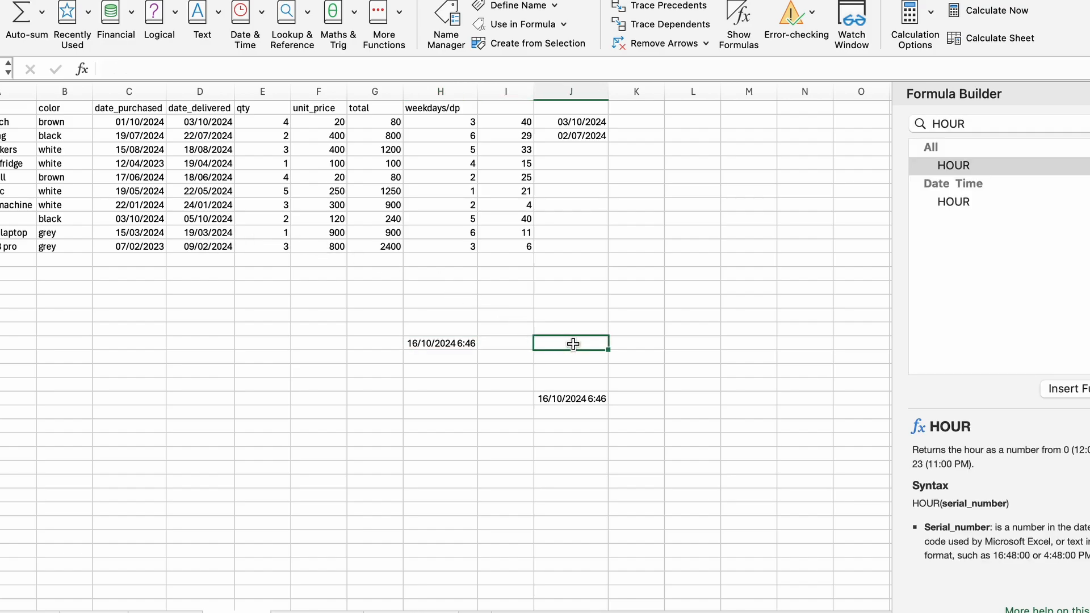
pyautogui.click(431, 66)
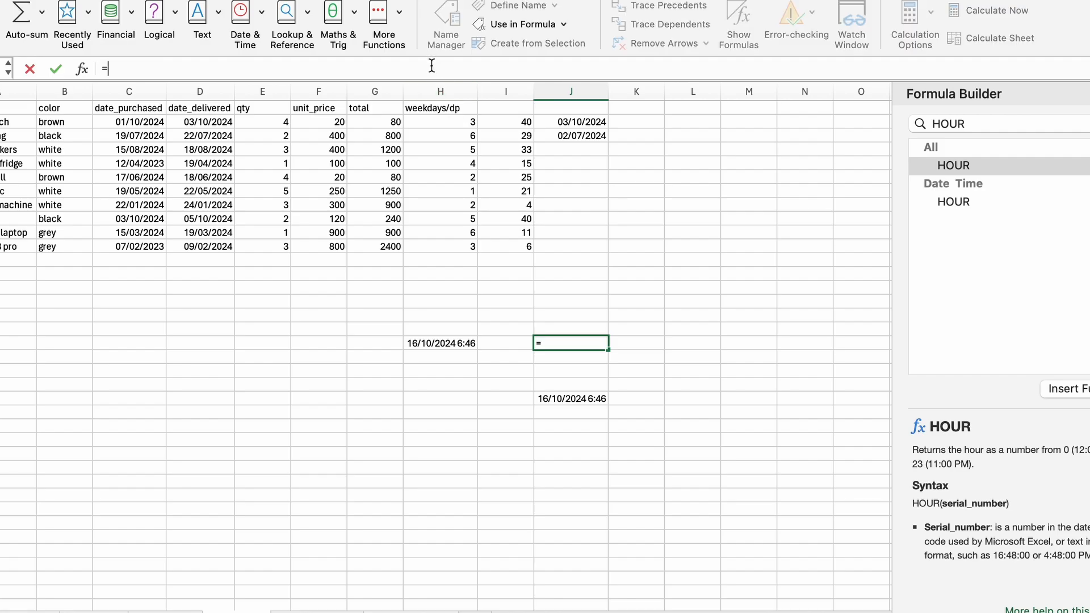
pyautogui.write('=HOUR(')
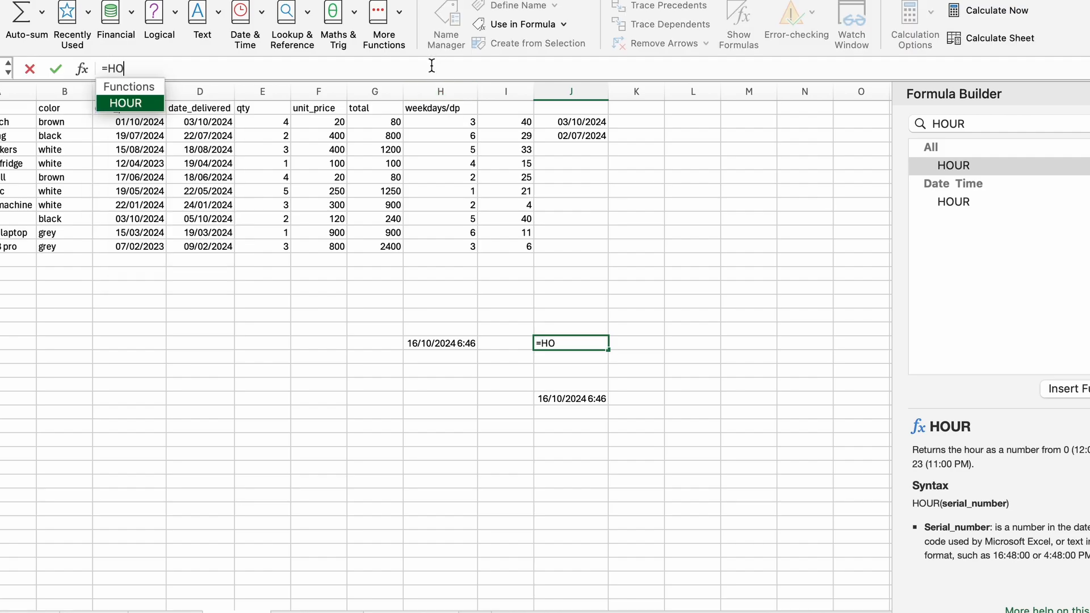
pyautogui.click(451, 345)
pyautogui.write(')')
pyautogui.press('Return')
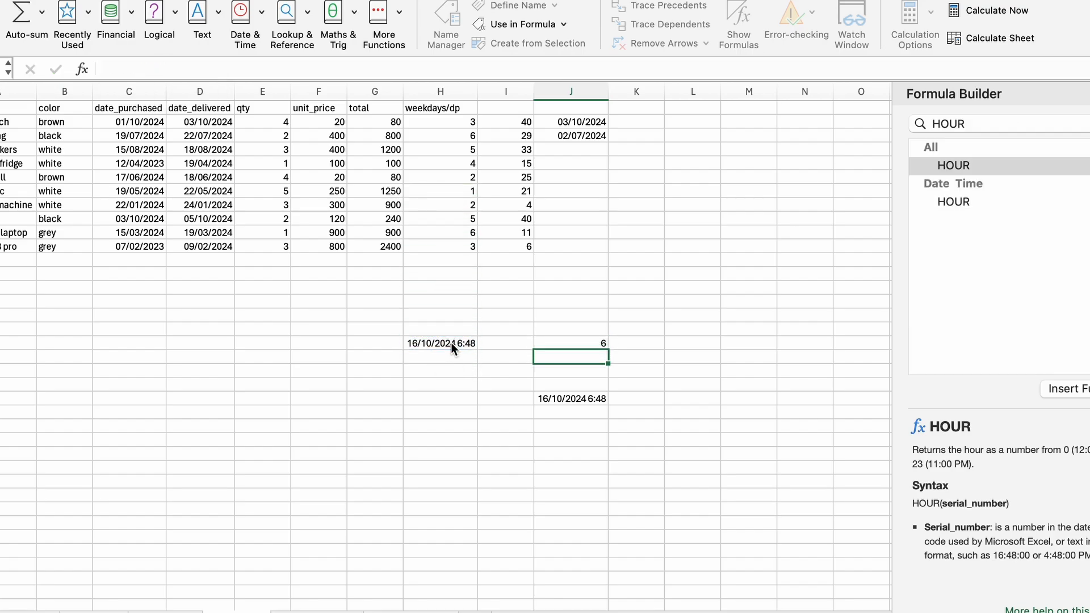
# Examine the HOUR result in J18 and compare it with the NOW timestamps in H18 and J22
pyautogui.click(596, 345)
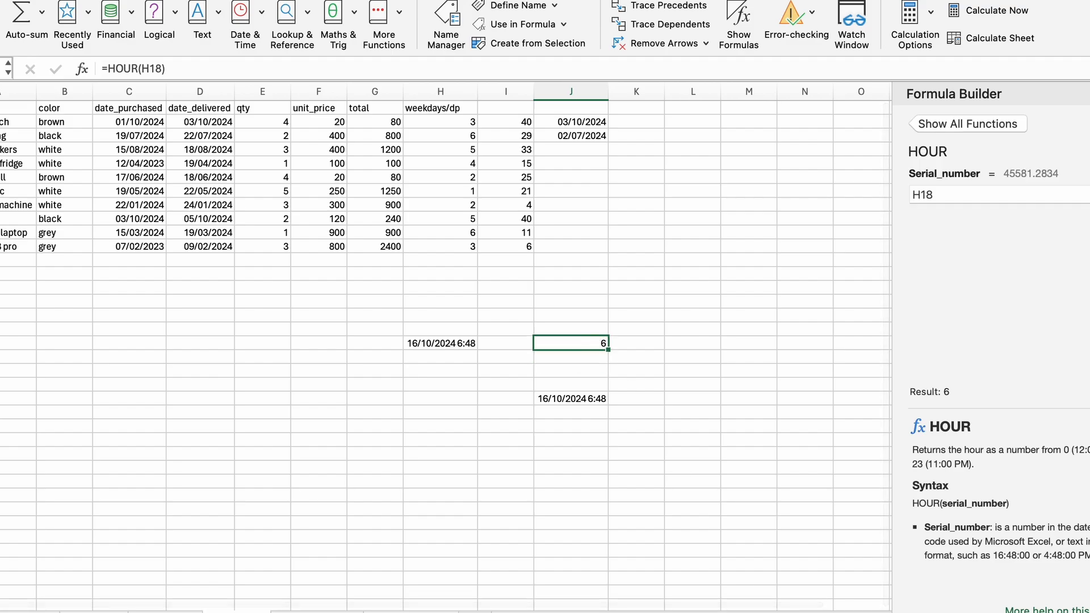
pyautogui.scroll(5, 446, 346)
pyautogui.scroll(-5, 774, 523)
pyautogui.hscroll(3, 774, 523)
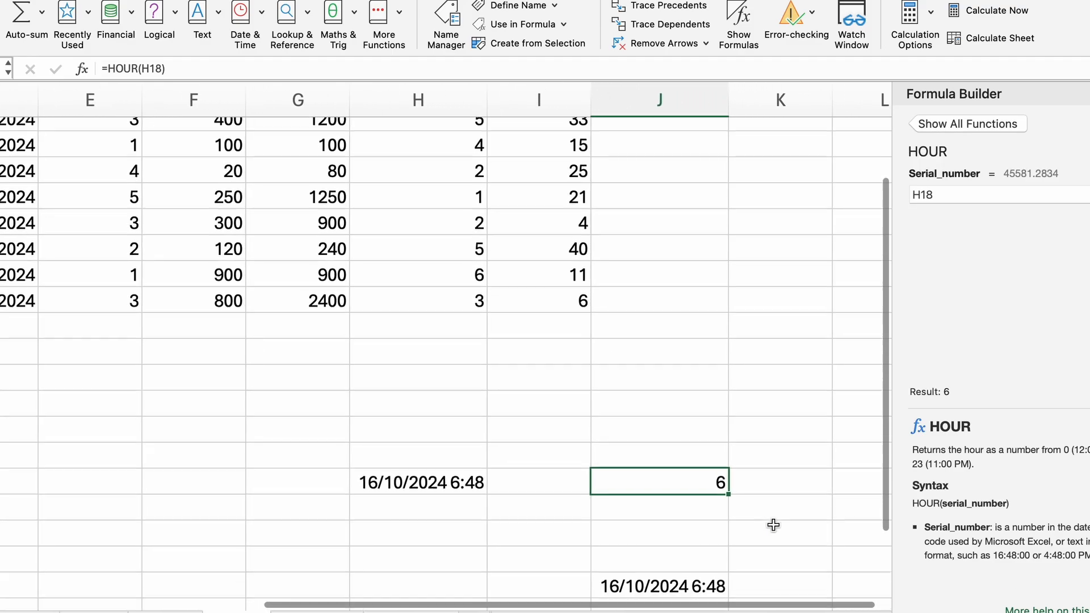
pyautogui.scroll(-2, 728, 492)
pyautogui.hscroll(2, 728, 492)
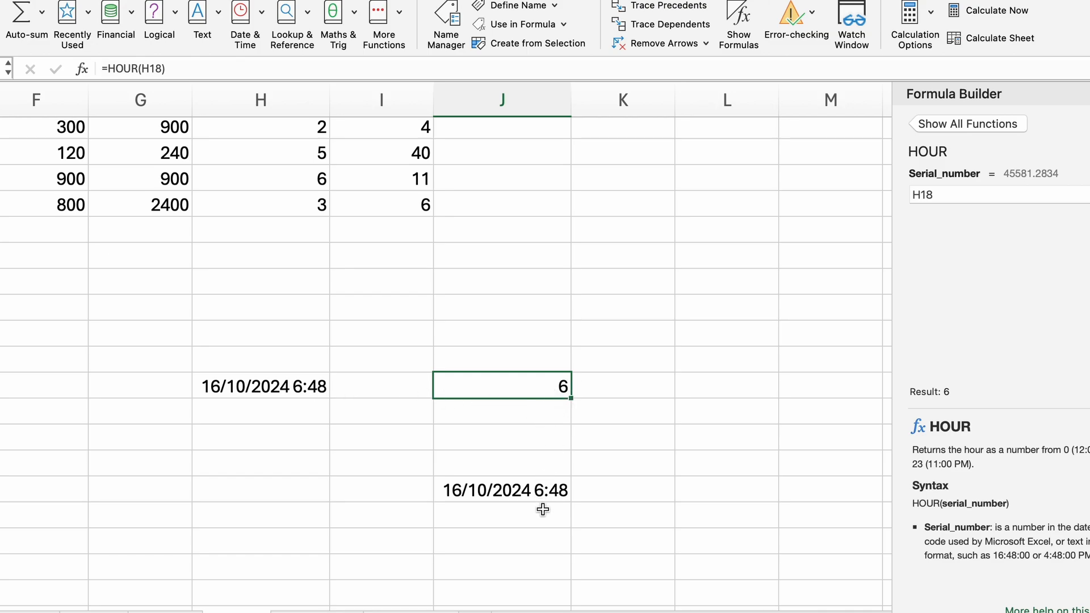
pyautogui.click(549, 490)
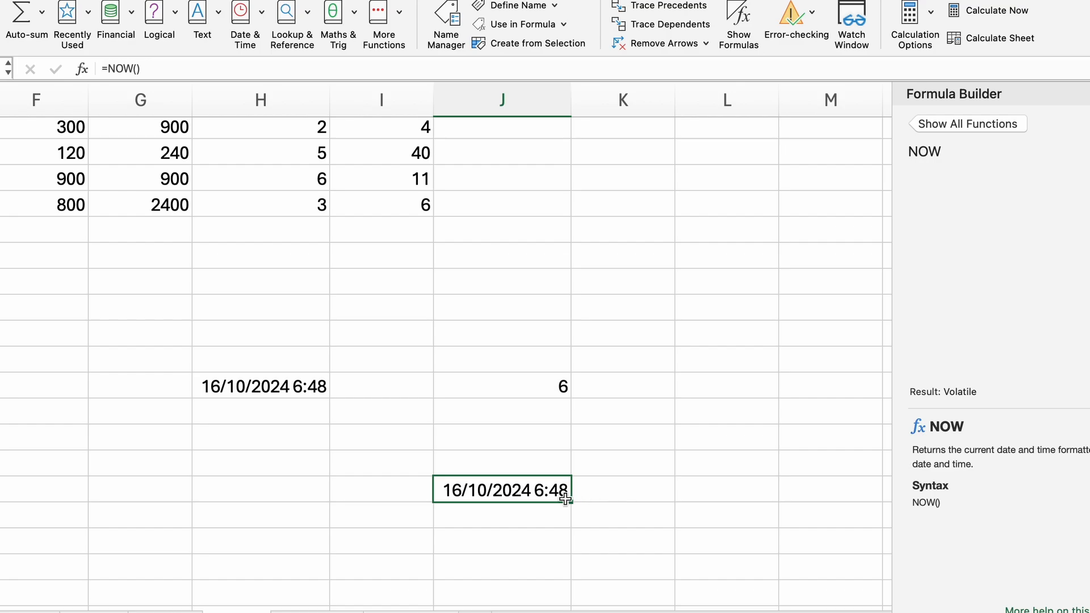
# Extract the hour from the NOW timestamp in J22 by entering =HOUR(J22) in cell L22
pyautogui.click(699, 499)
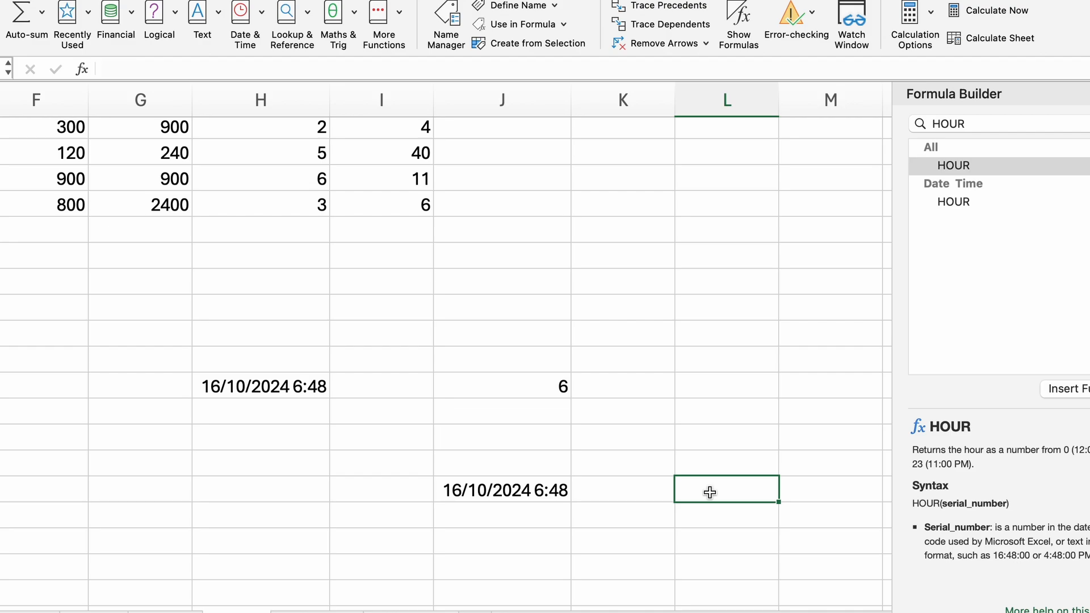
pyautogui.write('=HOUR(')
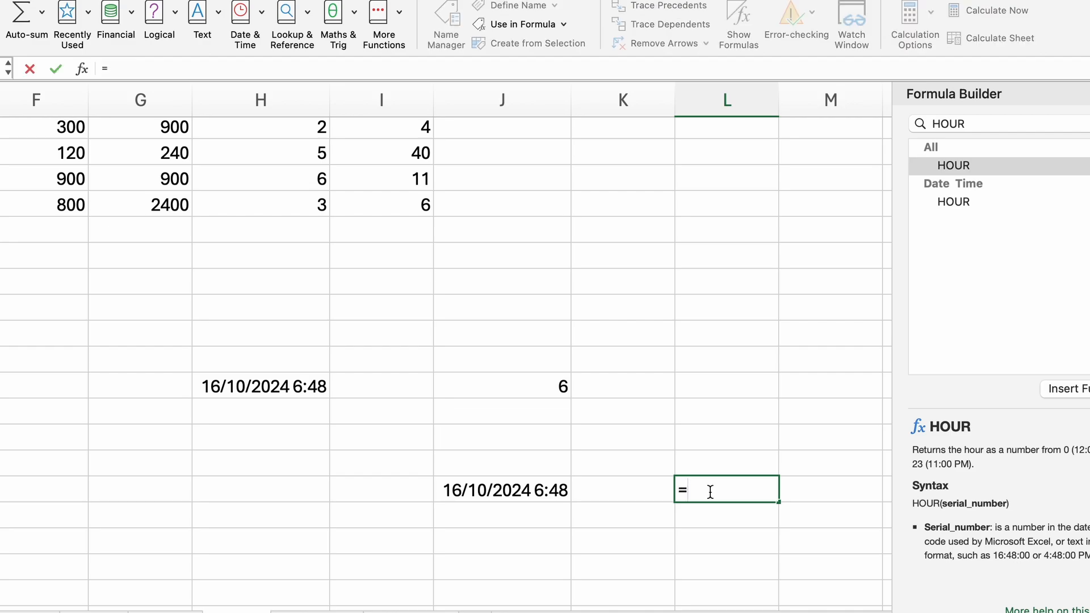
pyautogui.click(542, 492)
pyautogui.write(')')
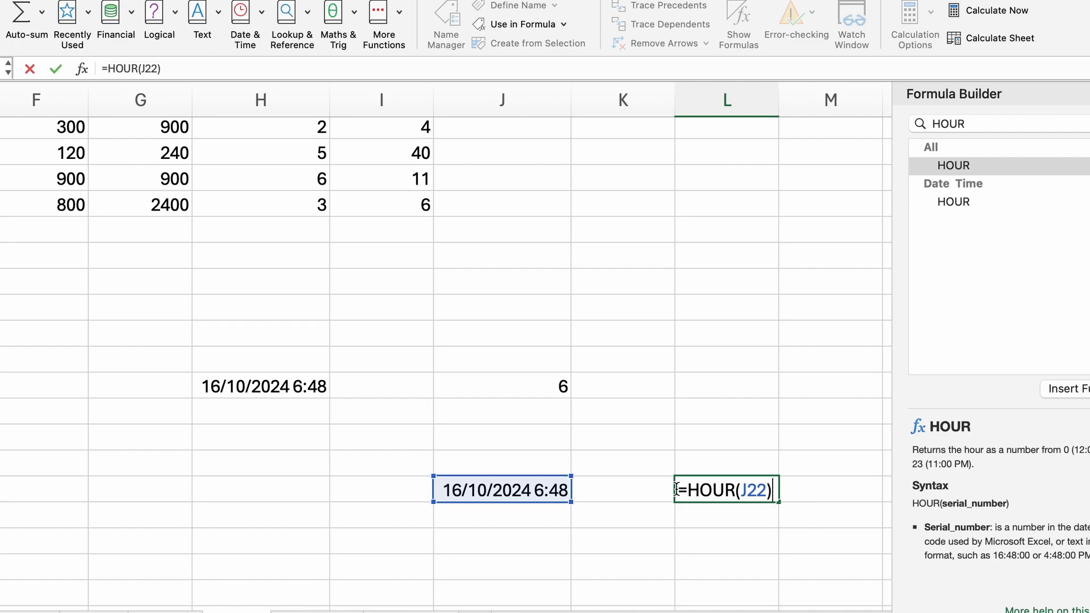
pyautogui.press('Return')
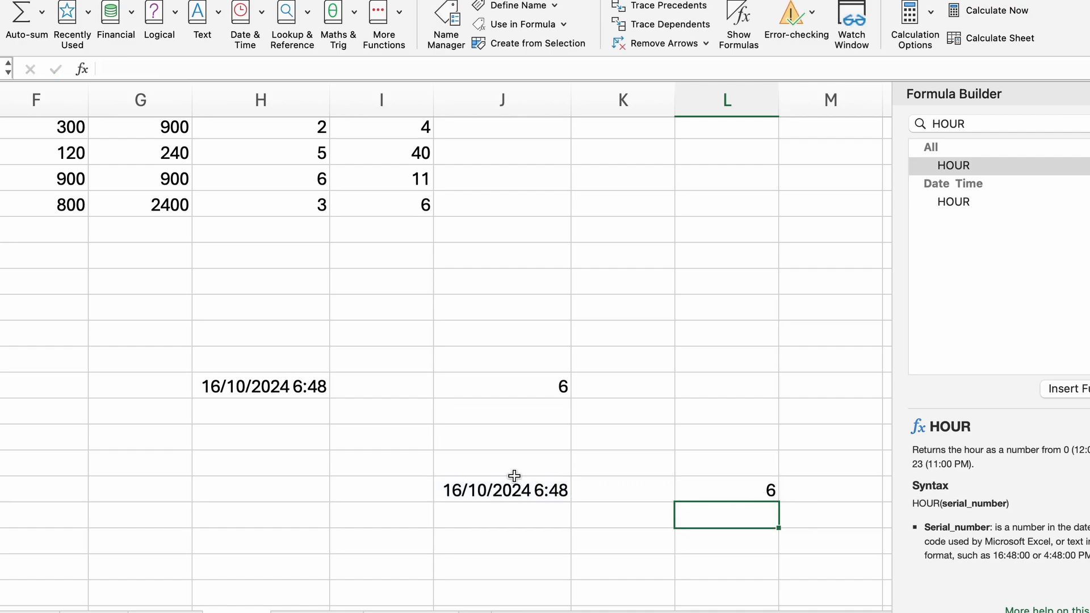
# Enter the sample times 13:42 in cell J25 and 02:00 pm in cell J26
pyautogui.scroll(-3, 513, 478)
pyautogui.click(459, 494)
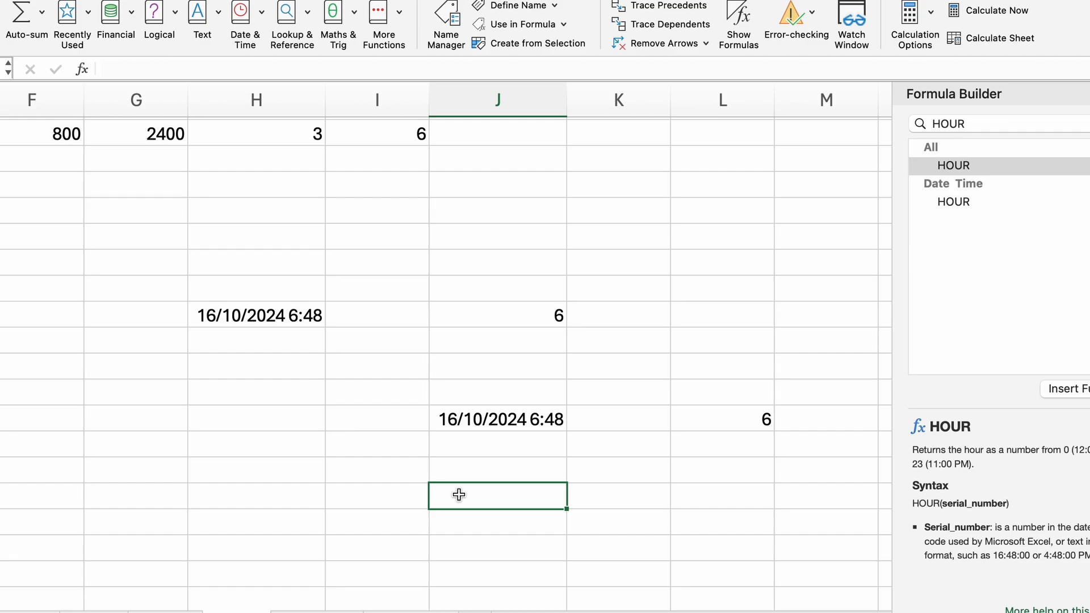
pyautogui.write('13:42')
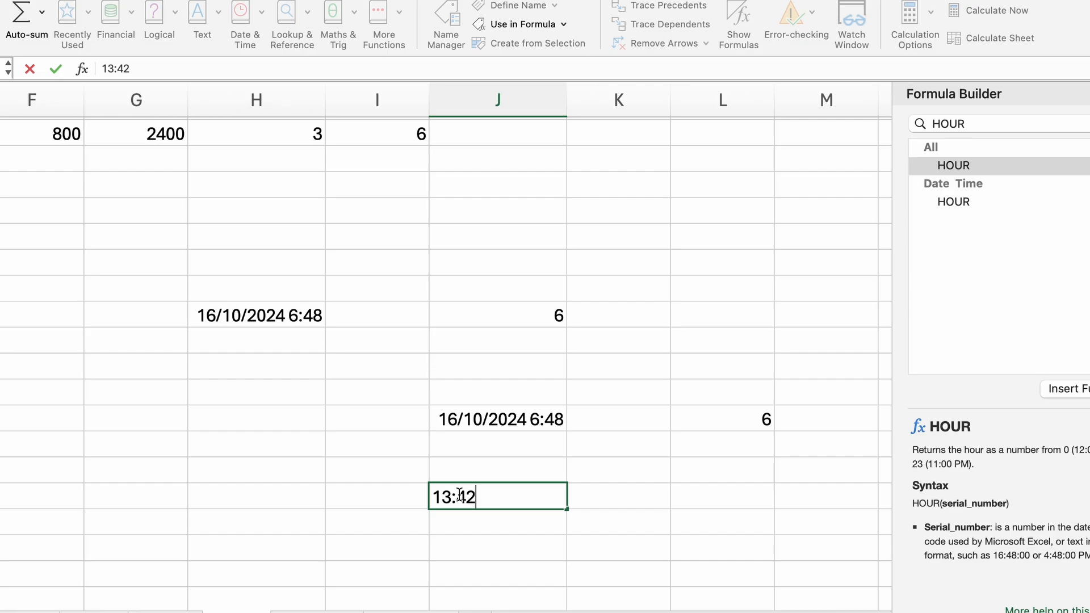
pyautogui.click(505, 533)
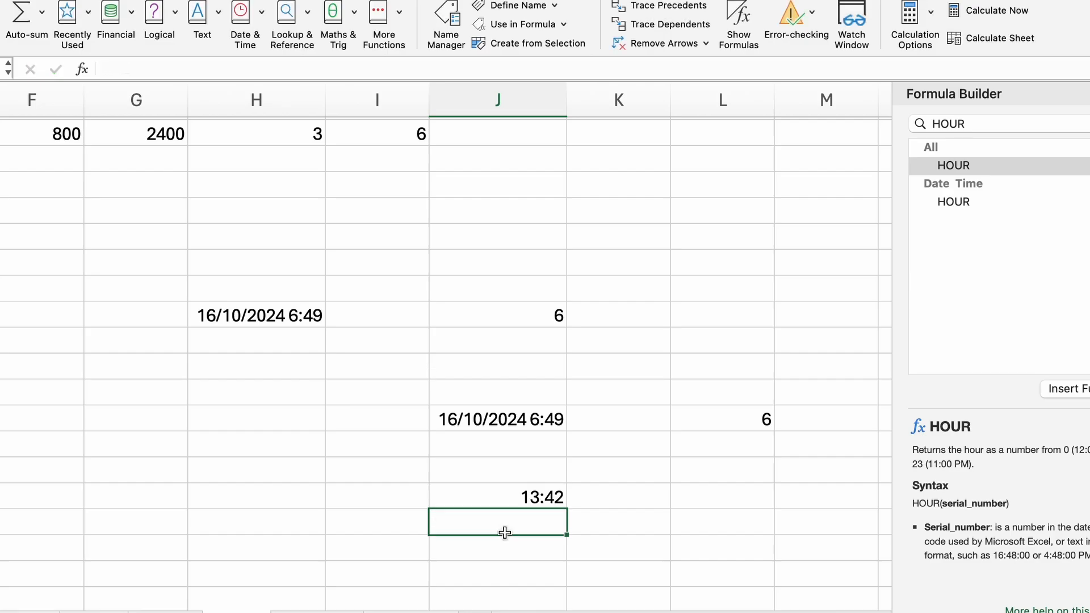
pyautogui.write('02')
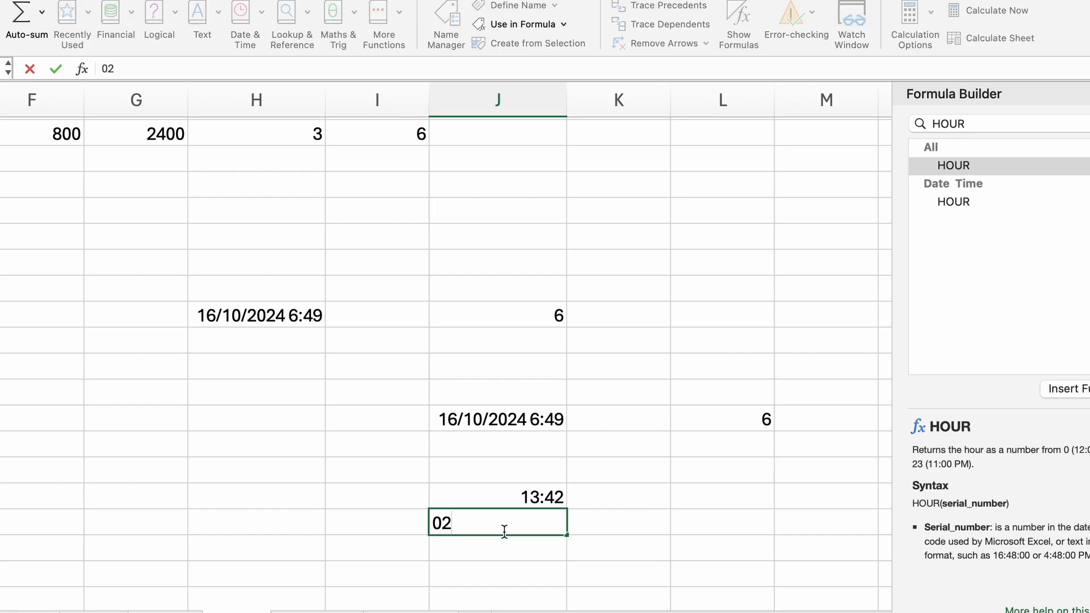
pyautogui.write(':00 pm')
pyautogui.press('Return')
# Extract the hour from the 13:42 time by entering =HOUR(J25) in cell K25
pyautogui.click(611, 521)
pyautogui.click(611, 497)
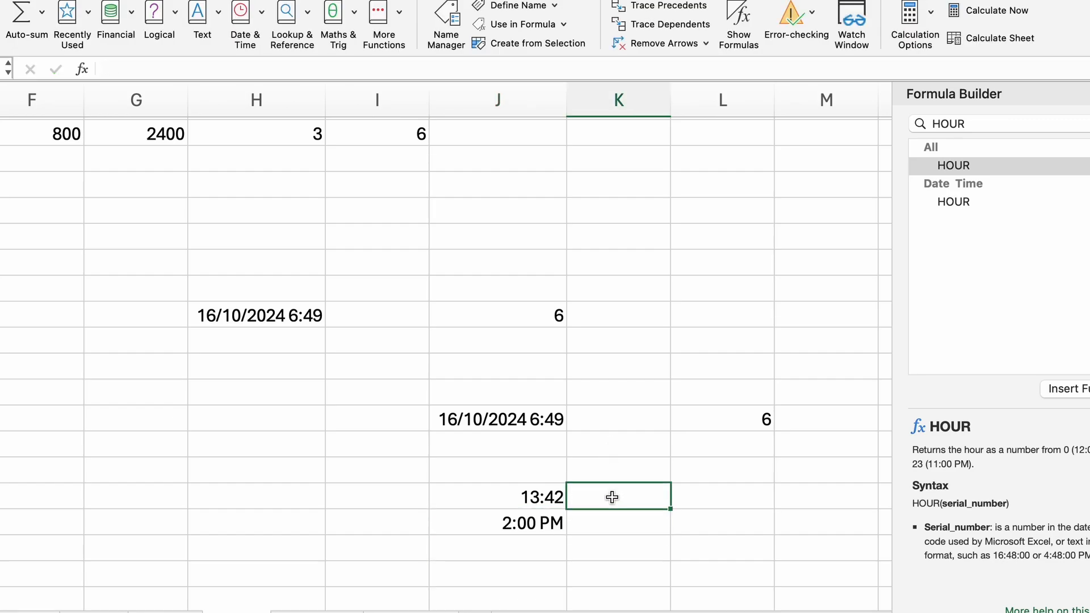
pyautogui.click(610, 527)
pyautogui.click(612, 490)
pyautogui.write('=HOU')
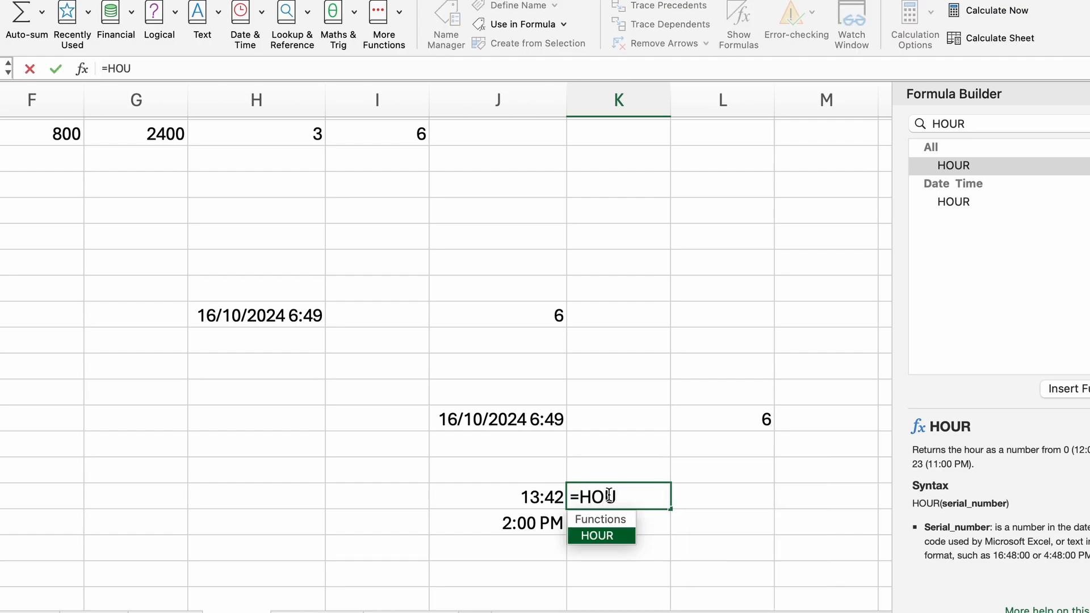
pyautogui.press('Tab')
pyautogui.click(545, 504)
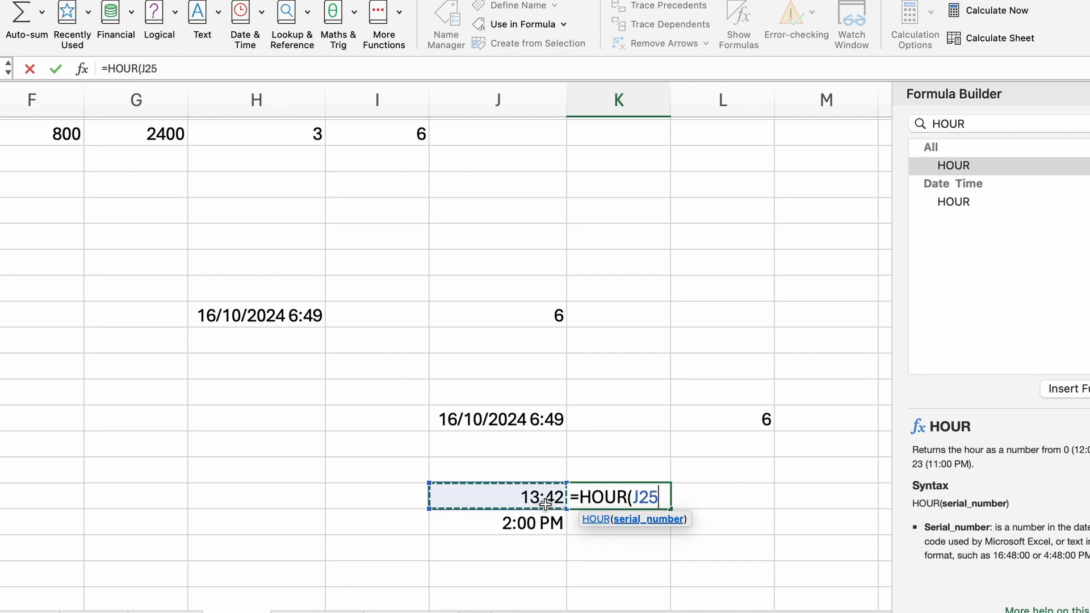
pyautogui.write(')')
pyautogui.press('Return')
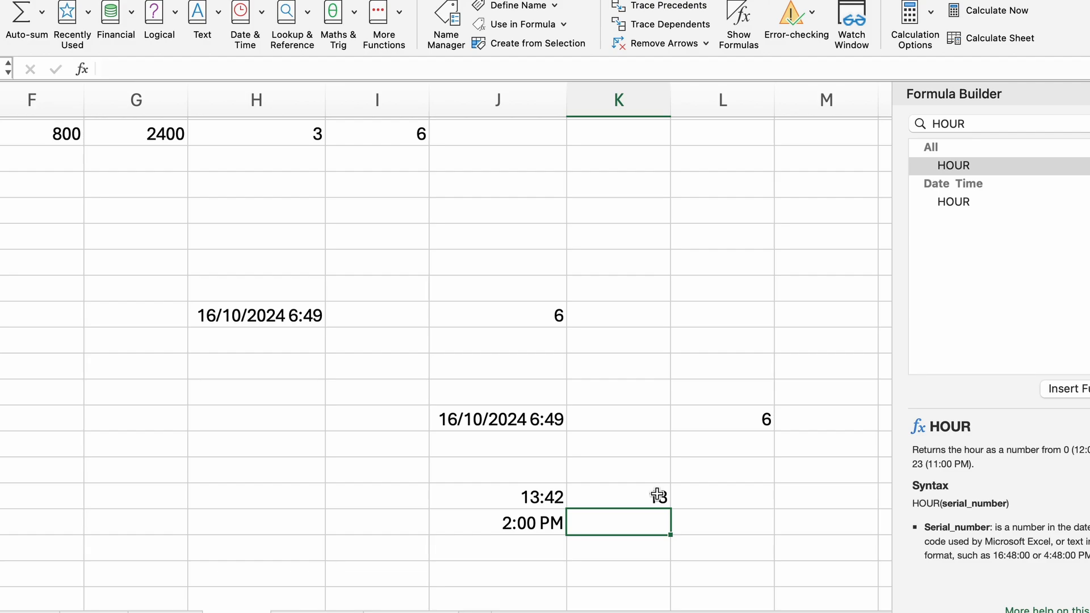
# Enter =HOUR(J26) in cell K26 beside the afternoon time and select the cell to check it
pyautogui.click(536, 532)
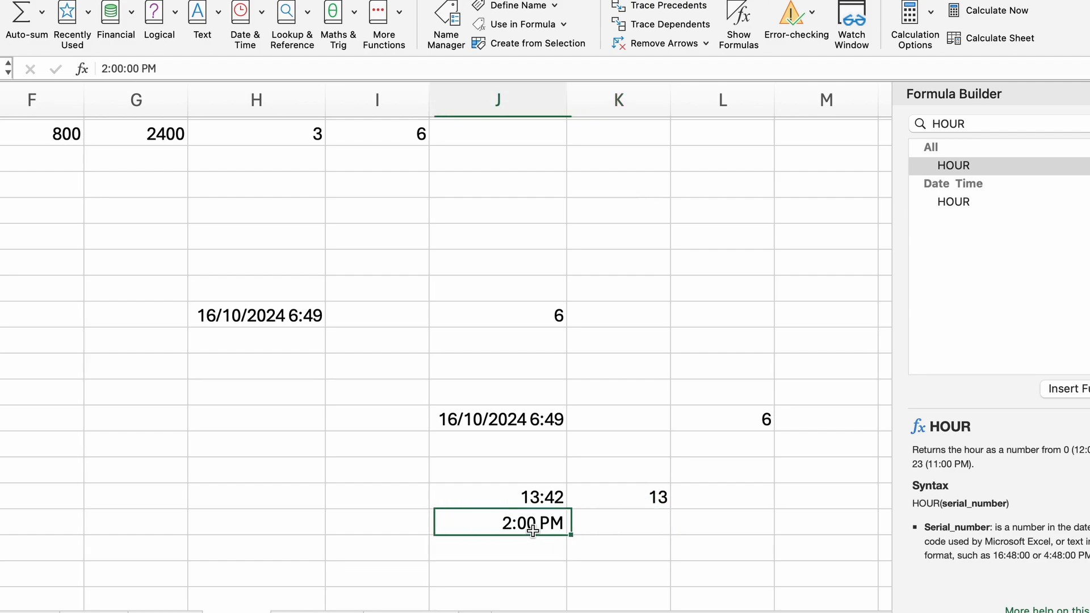
pyautogui.click(631, 523)
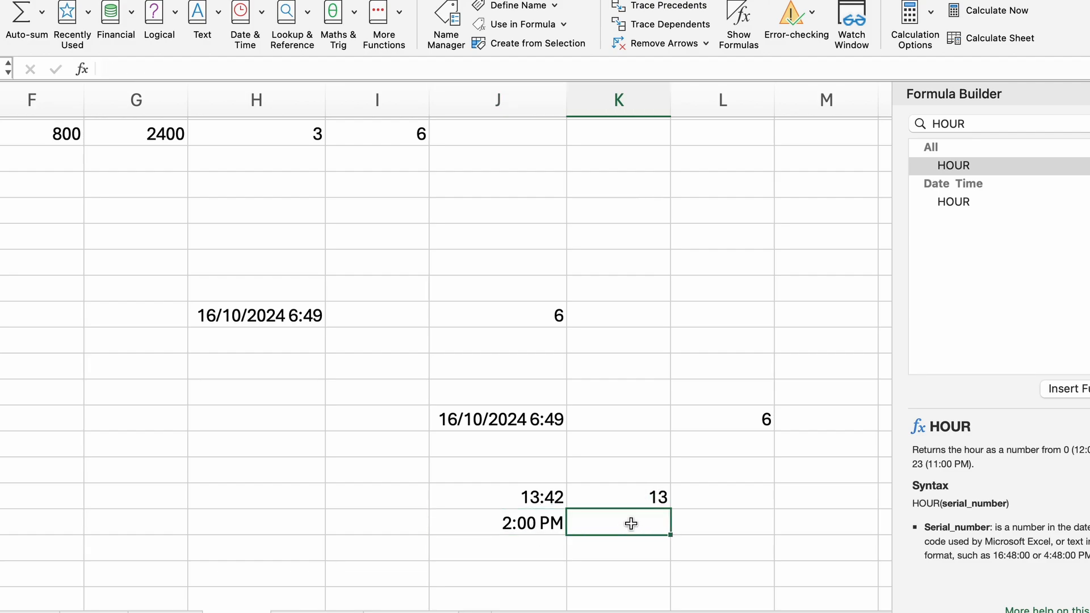
pyautogui.write('=')
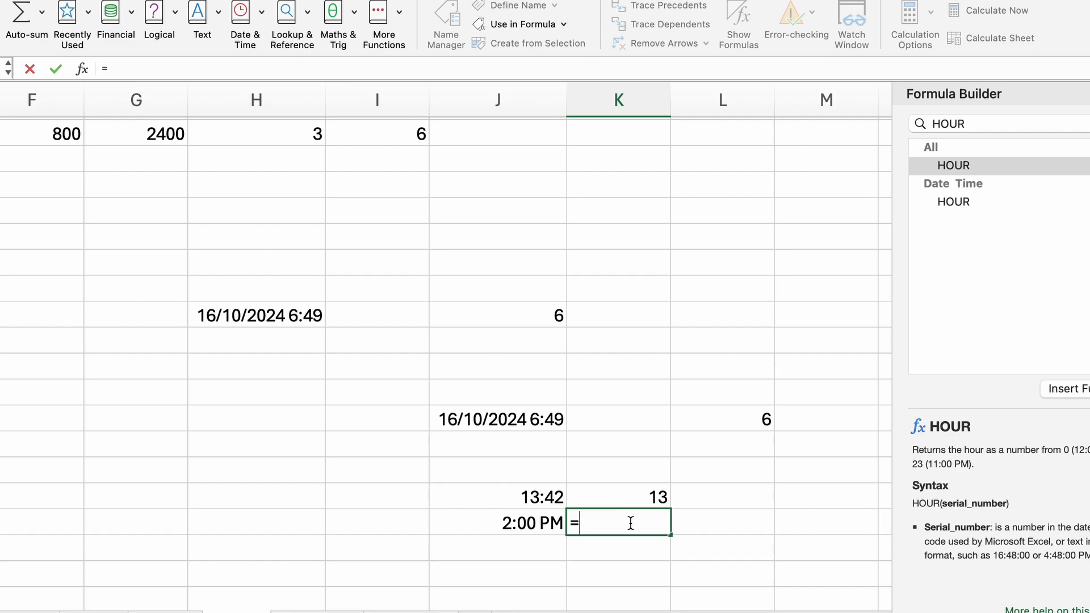
pyautogui.write('HO')
pyautogui.press('Tab')
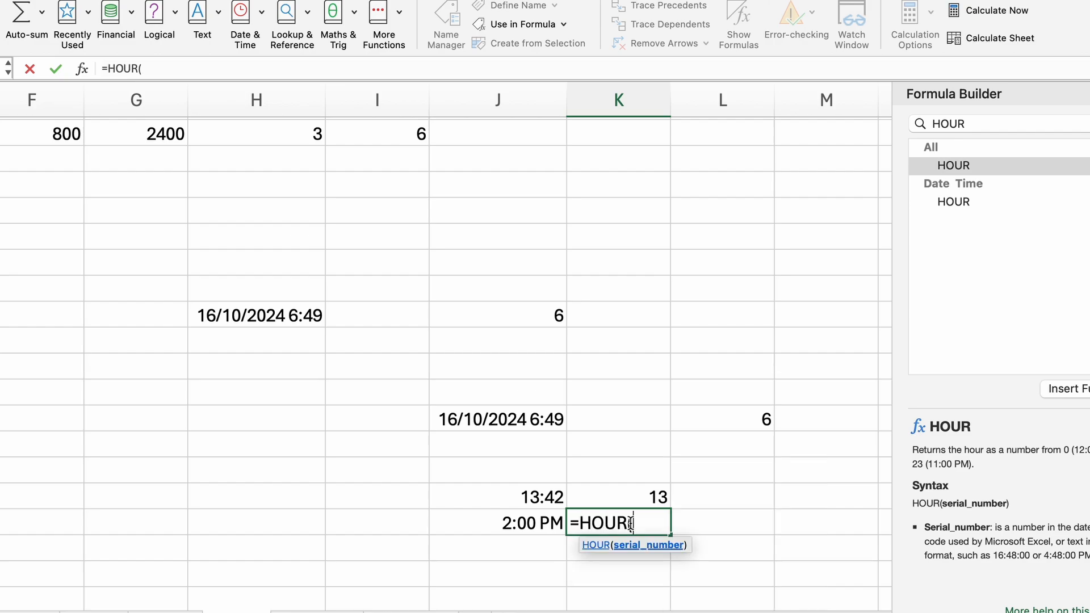
pyautogui.click(517, 523)
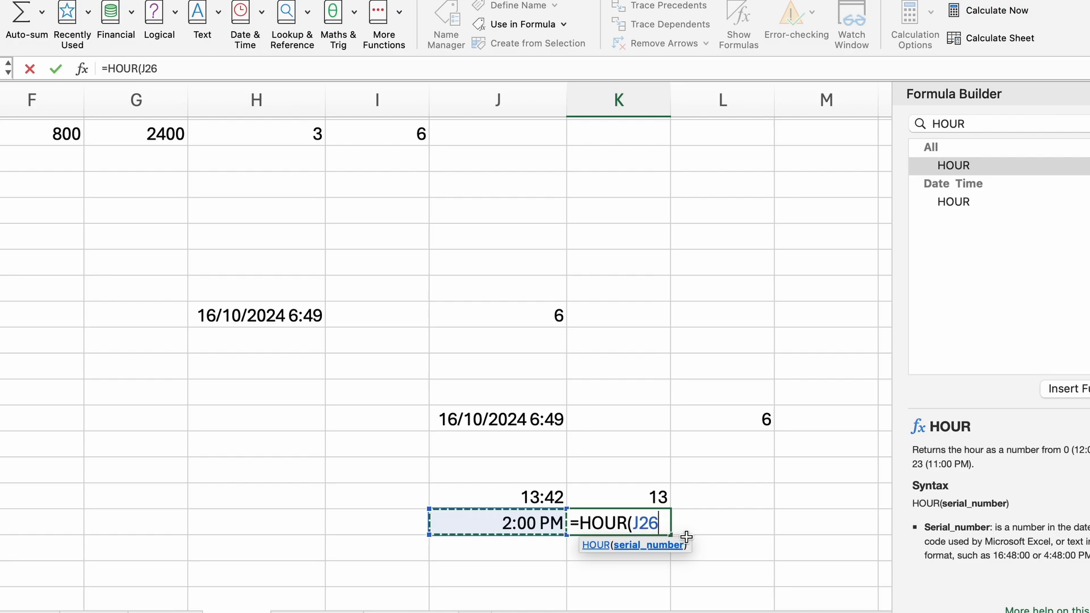
pyautogui.write(')')
pyautogui.press('Return')
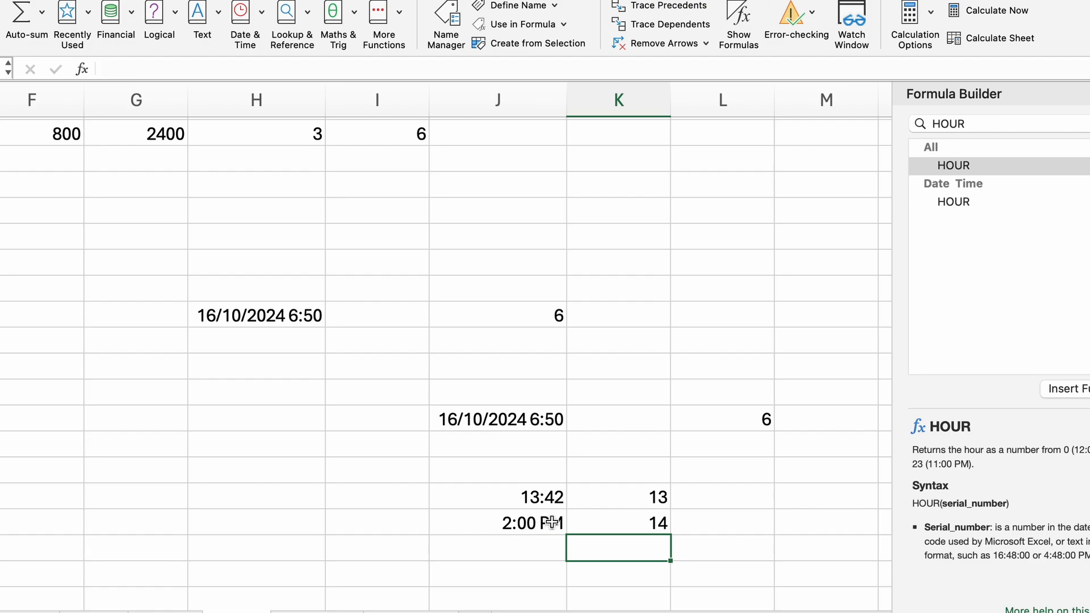
pyautogui.click(613, 523)
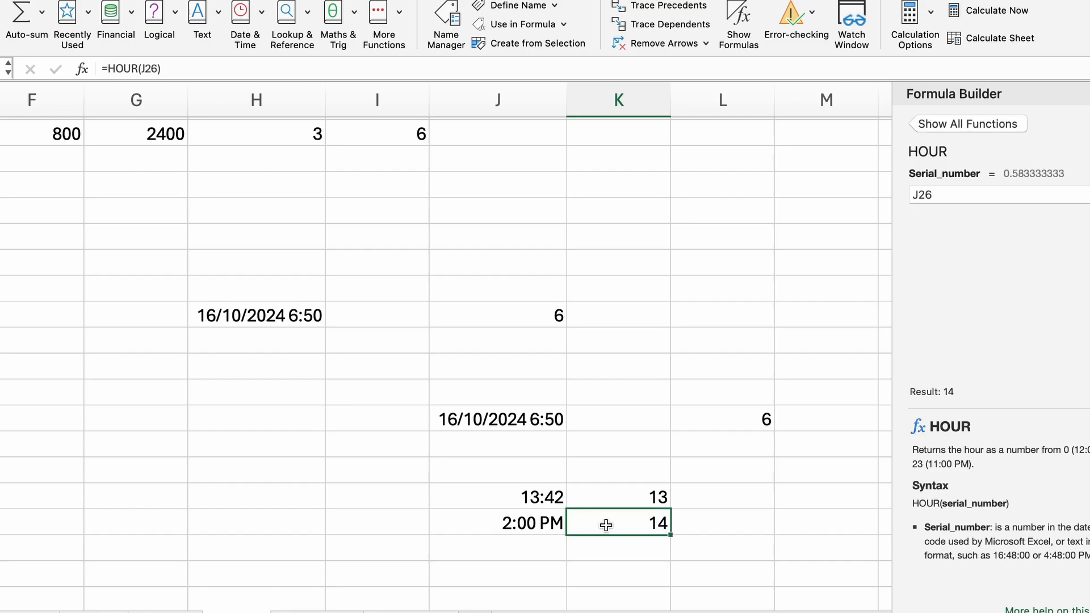
# Review the Orders table's dates, the WEEKNUM formula in I2, the NOW timestamps and the DATE formula in J2
pyautogui.scroll(10, 509, 339)
pyautogui.hscroll(-5, 510, 339)
pyautogui.scroll(1, 509, 339)
pyautogui.hscroll(-3, 509, 339)
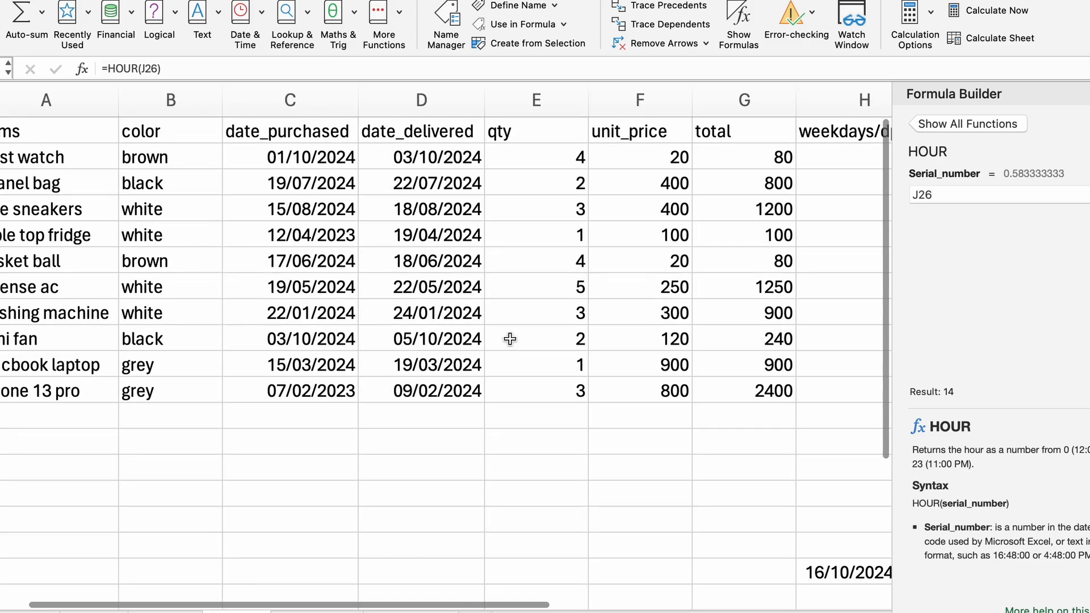
pyautogui.hscroll(4, 510, 339)
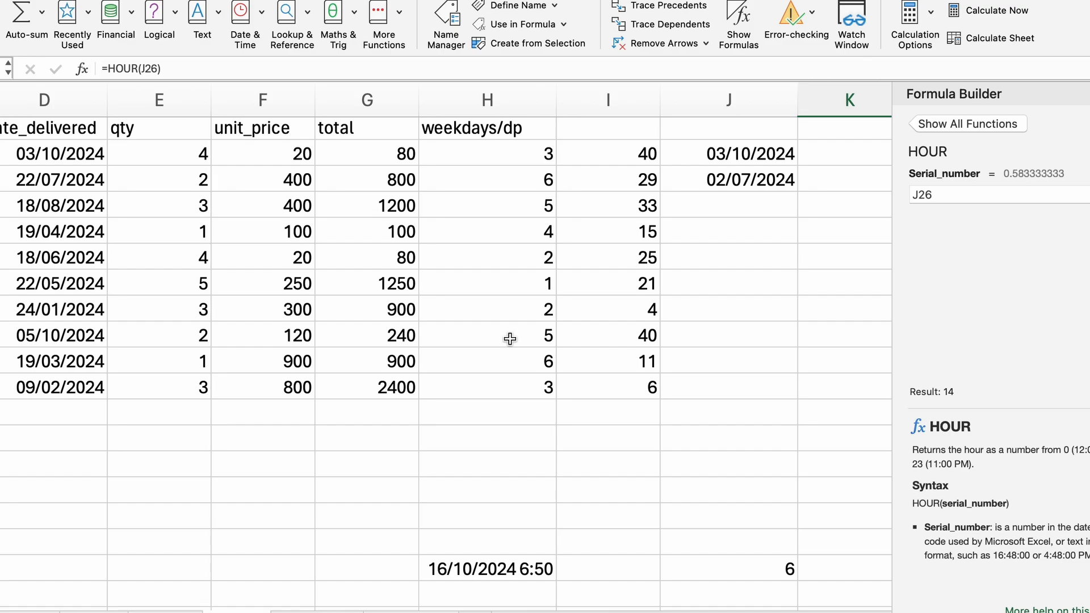
pyautogui.click(79, 154)
pyautogui.hscroll(2, 703, 298)
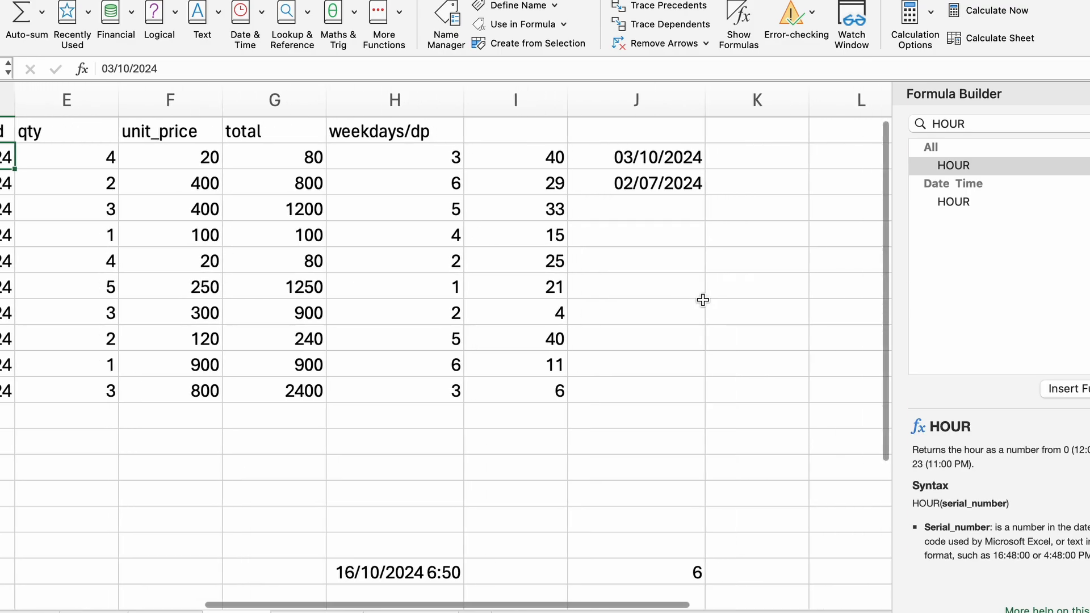
pyautogui.click(542, 156)
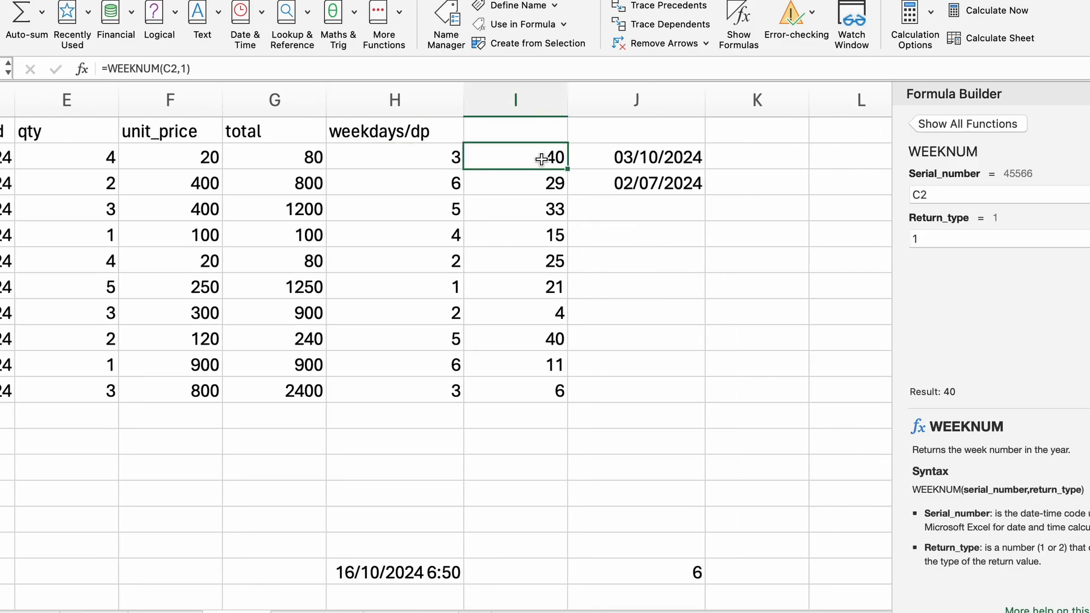
pyautogui.hscroll(-2, 560, 242)
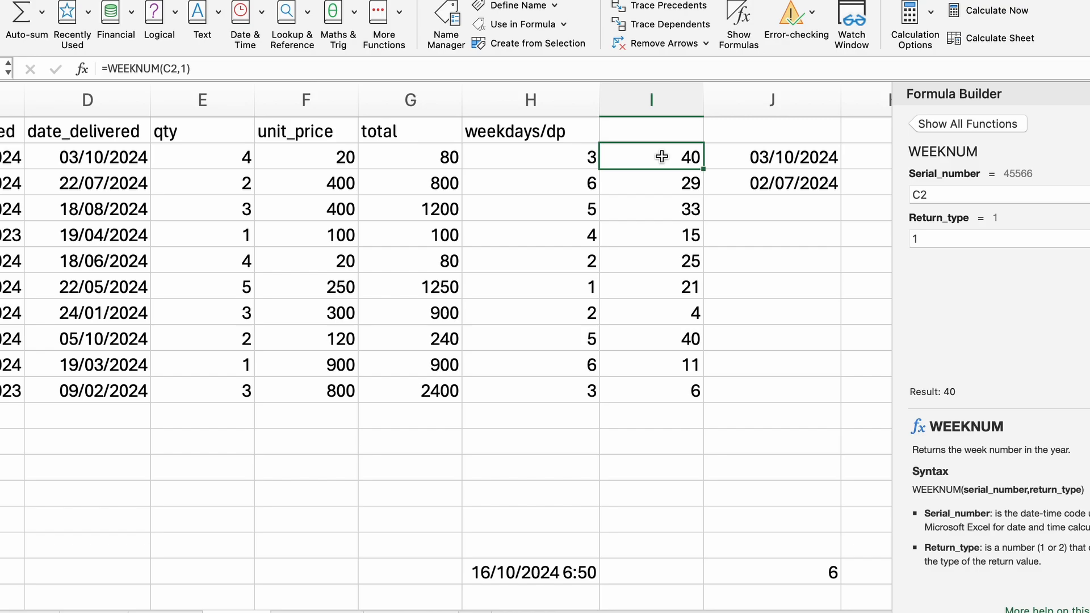
pyautogui.scroll(-4, 640, 492)
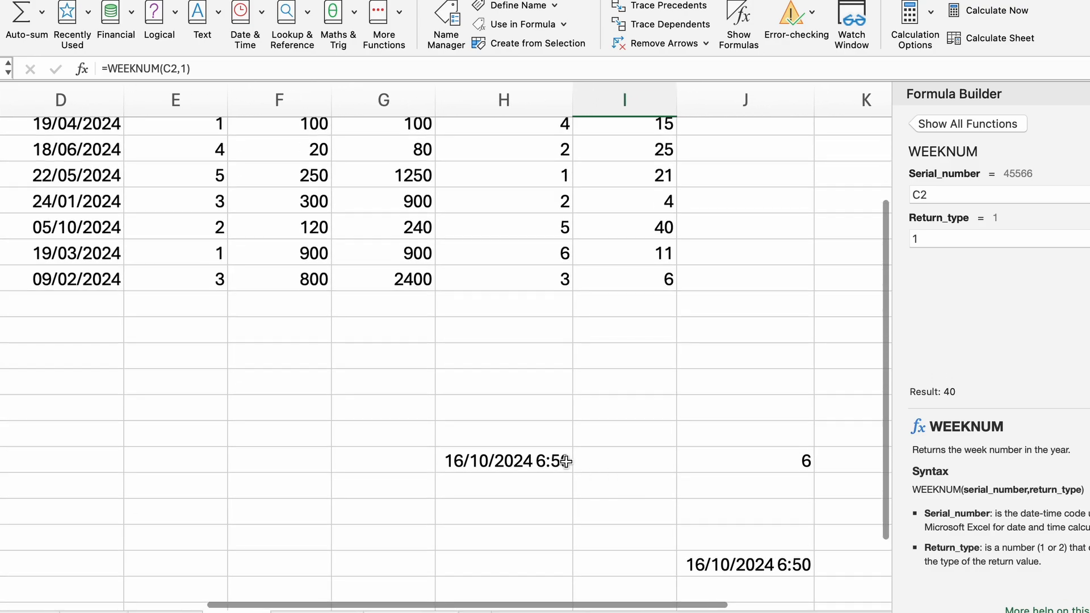
pyautogui.click(564, 461)
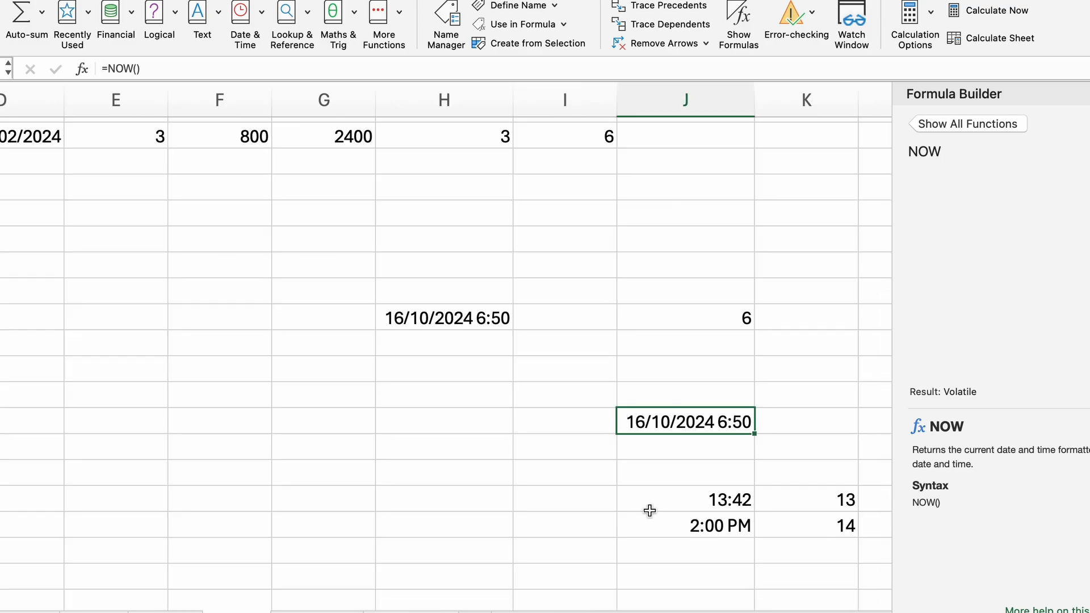
pyautogui.scroll(5, 650, 511)
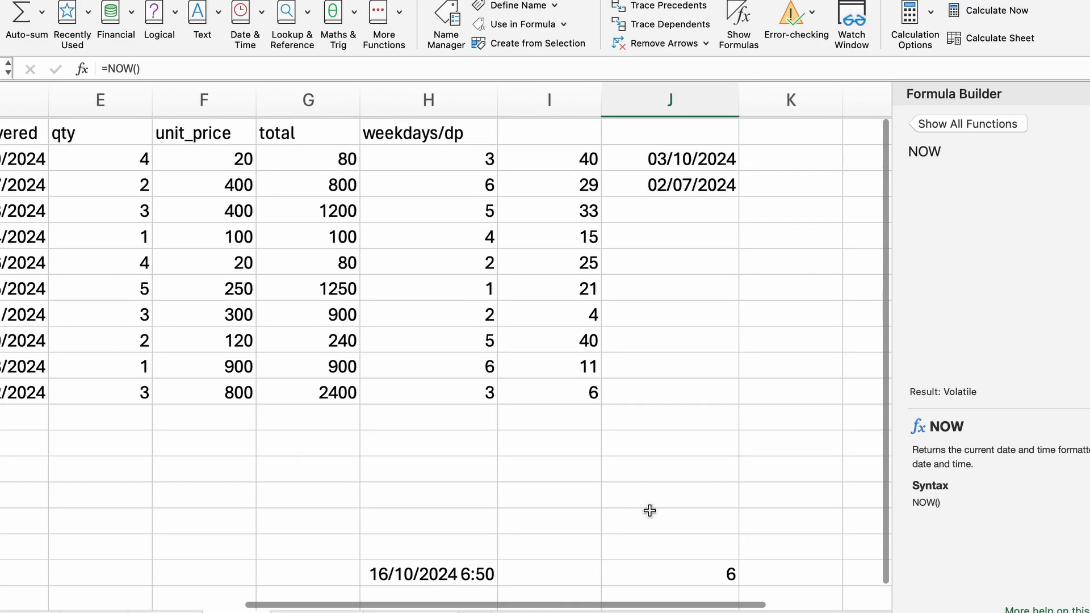
pyautogui.click(698, 141)
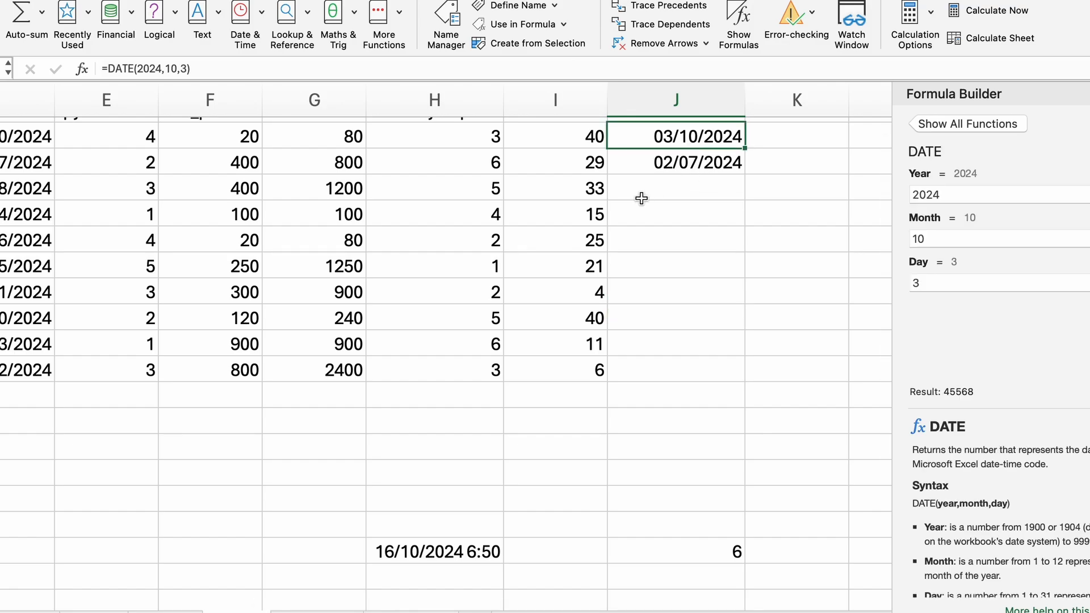
# Compare the sample times in J25 and J26 with the HOUR formulas in K25 and K26
pyautogui.scroll(-3, 640, 197)
pyautogui.scroll(-3, 686, 407)
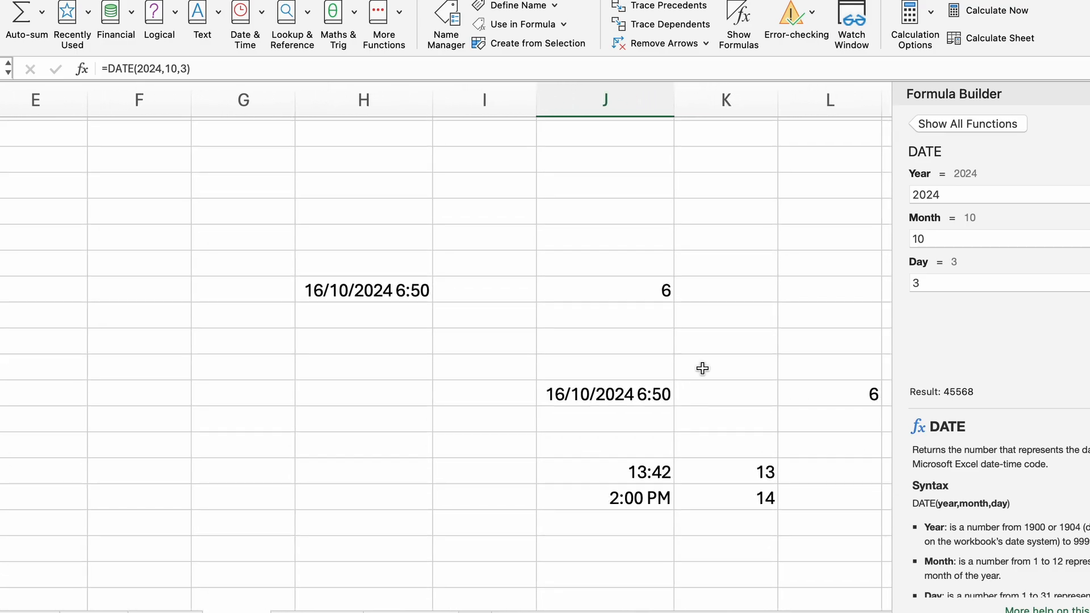
pyautogui.click(648, 472)
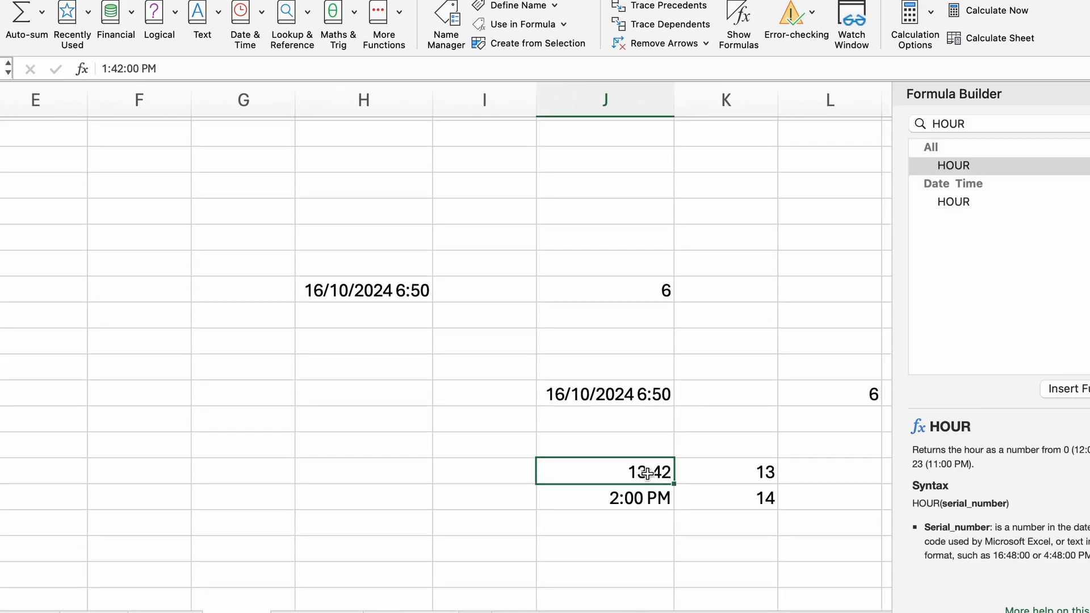
pyautogui.click(770, 481)
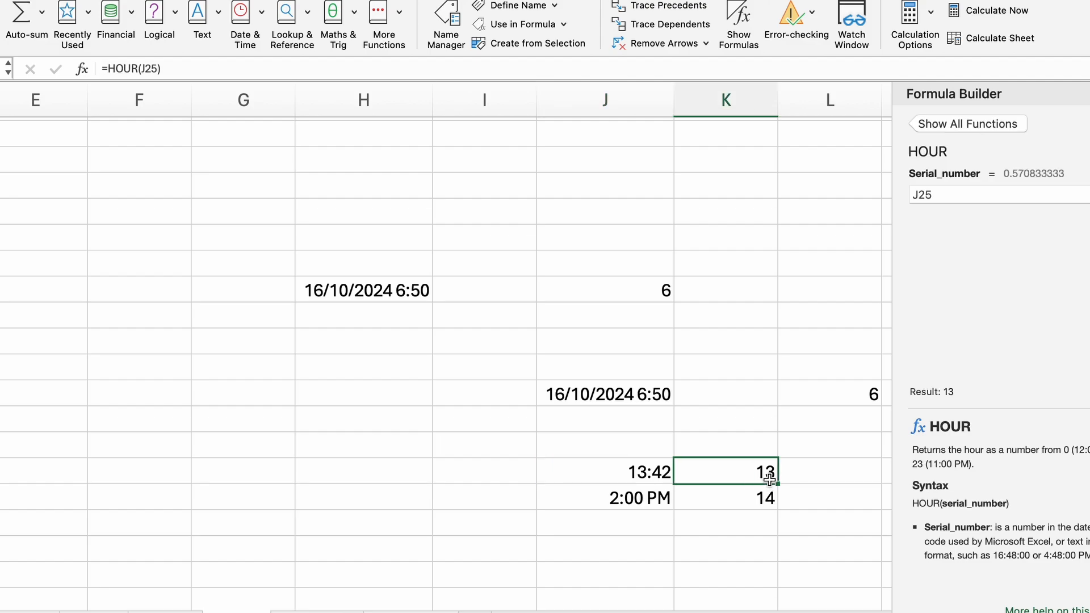
pyautogui.click(643, 504)
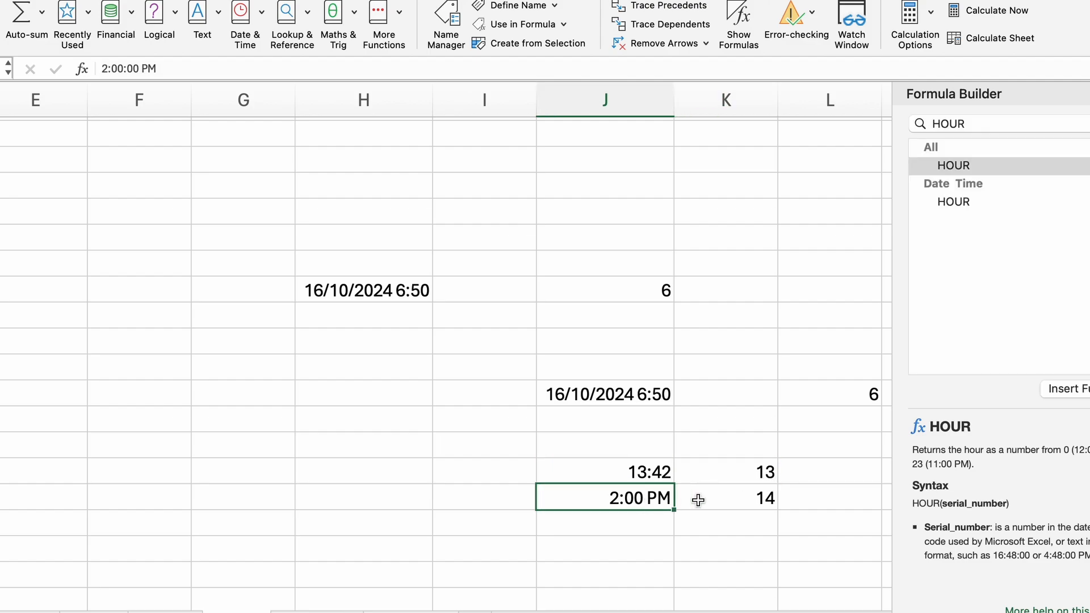
pyautogui.click(764, 499)
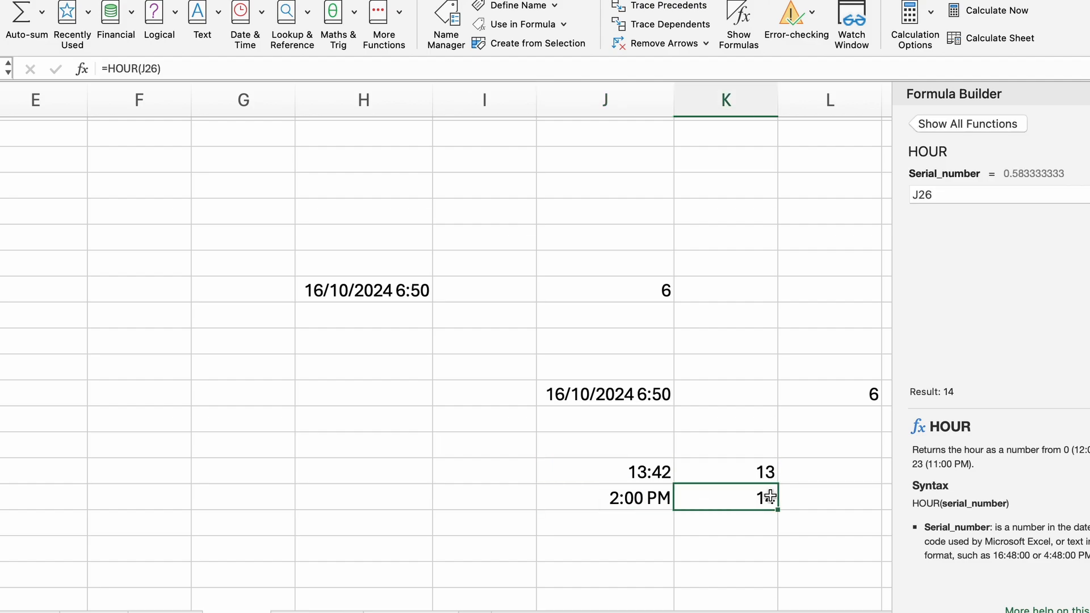